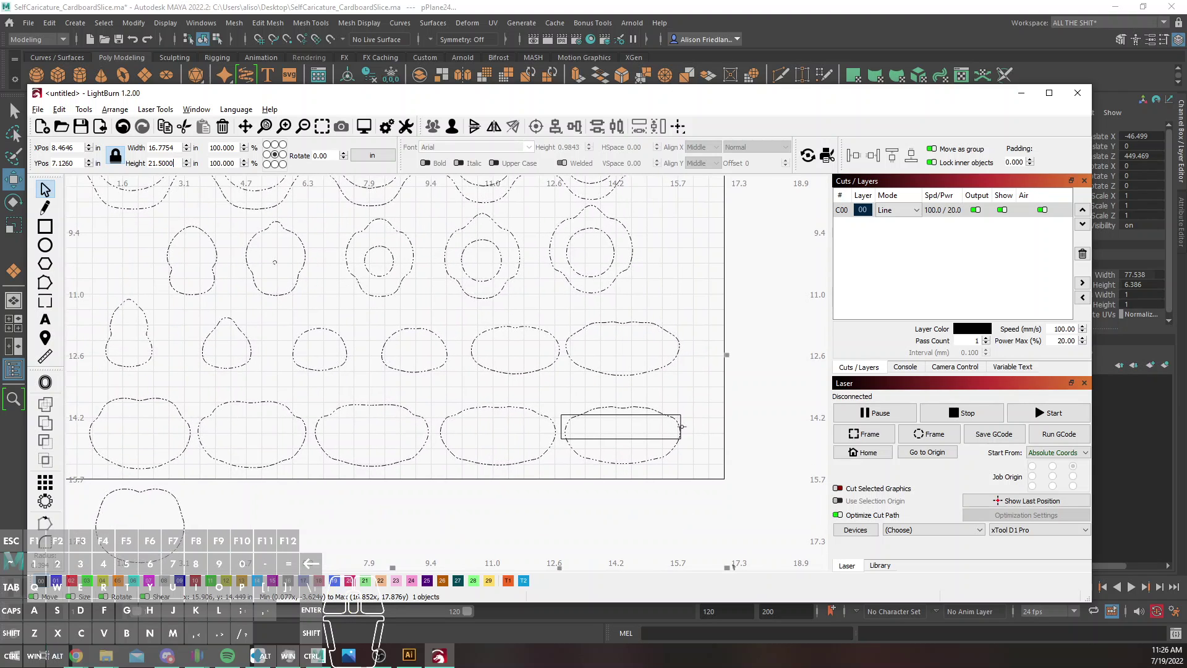
Move the reference rectangle onto the last slice of the bottom row and scale the slice group proportionally to 21.8 in high
left_click(580, 415)
left_click_drag(615, 432, 623, 432)
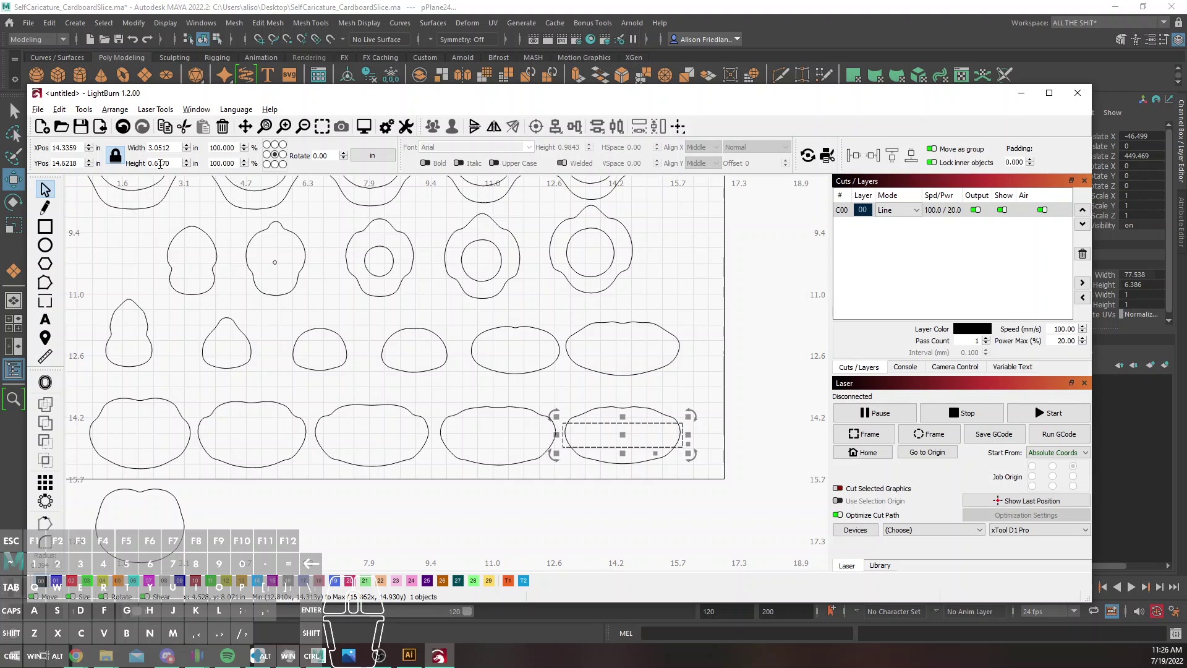
left_click(512, 327)
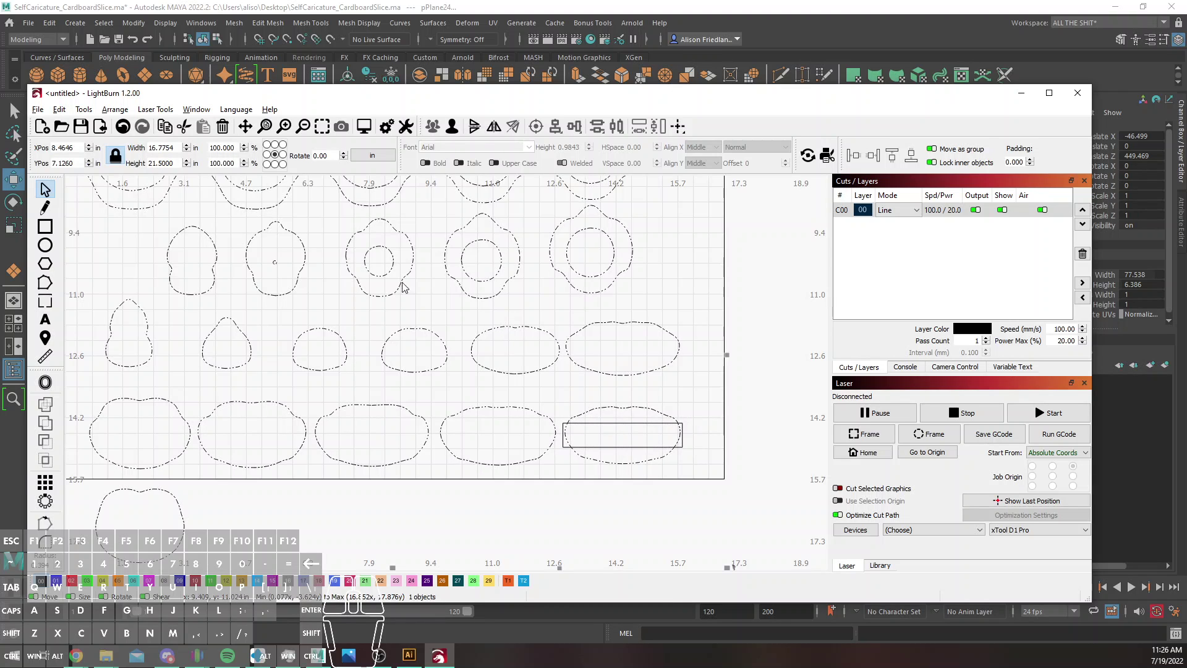
left_click_drag(162, 158, 196, 159)
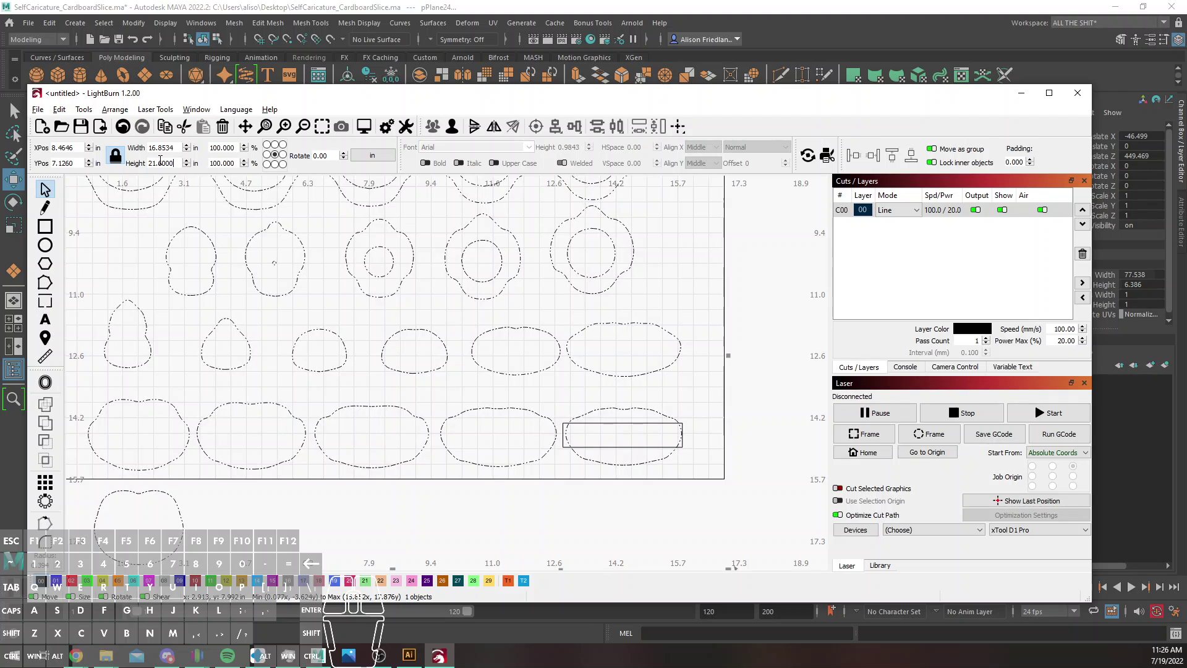
key("BackSpace")
key("Return")
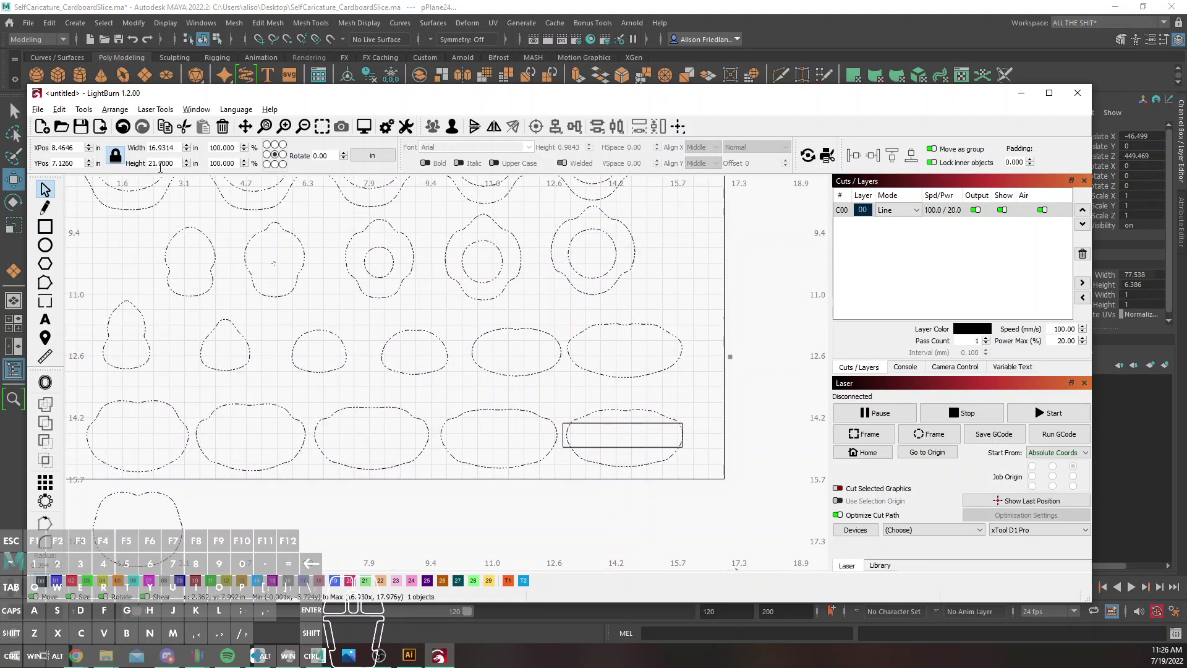
left_click_drag(160, 165, 199, 175)
type("8")
key("Return")
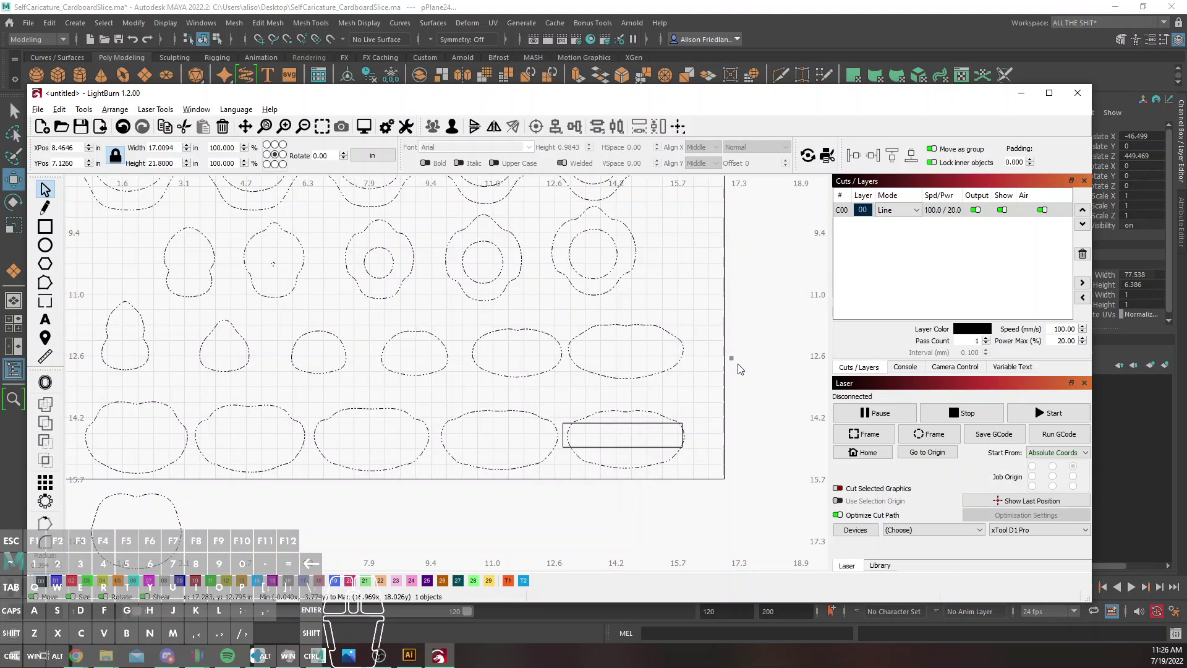
Recentre the reference rectangle over the enlarged last slice of the bottom row, and reselect the slice group
left_click(597, 428)
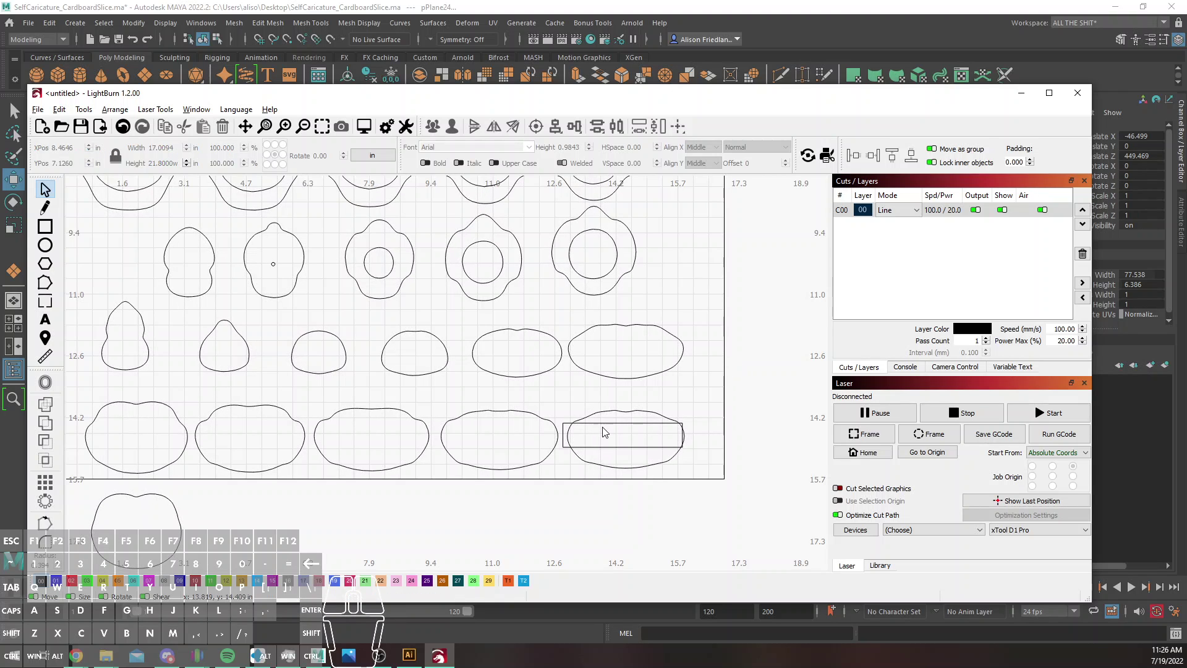
left_click_drag(621, 435, 628, 441)
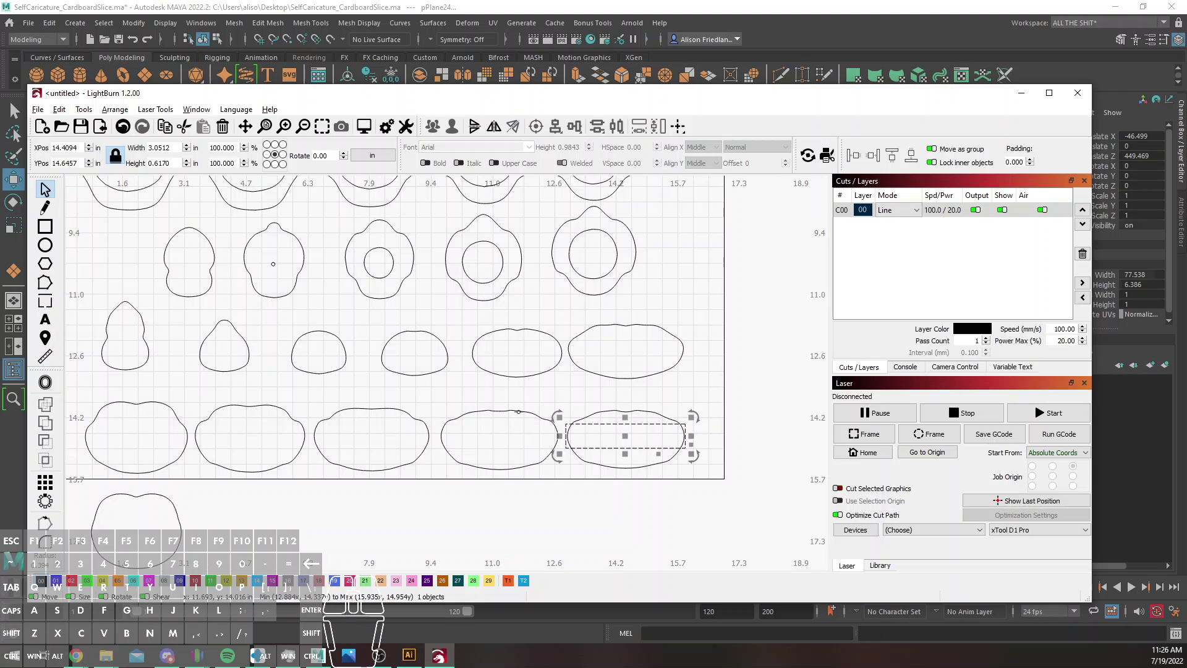
scroll(548, 332, "down", 3)
left_click(532, 302)
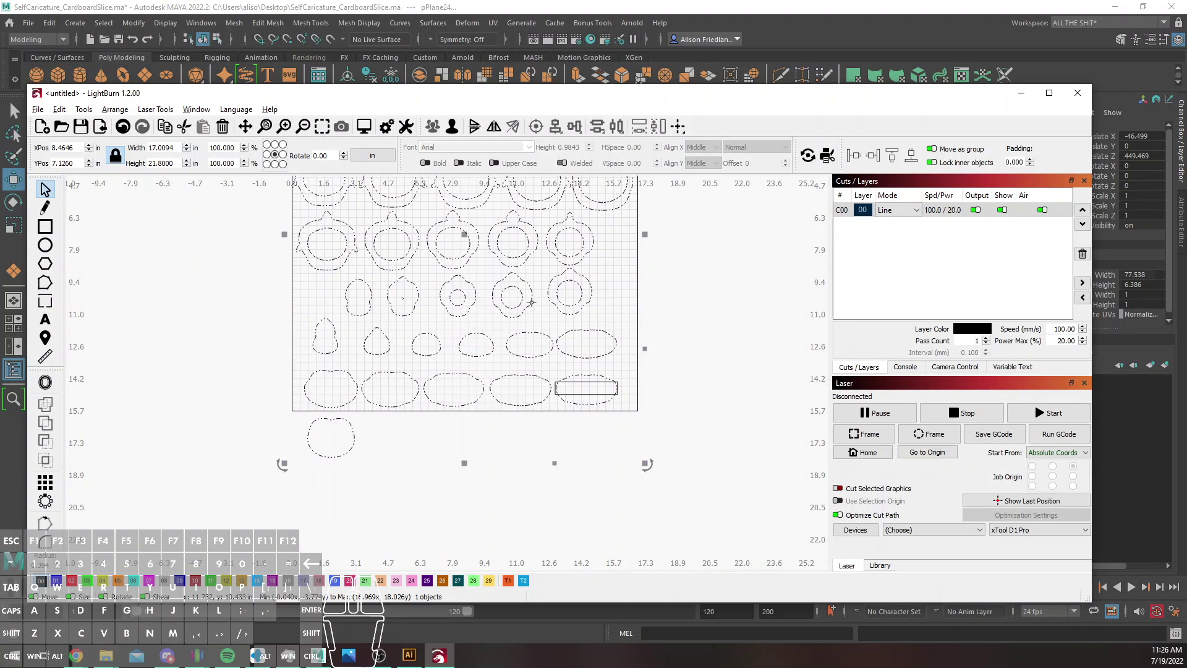
left_click(115, 109)
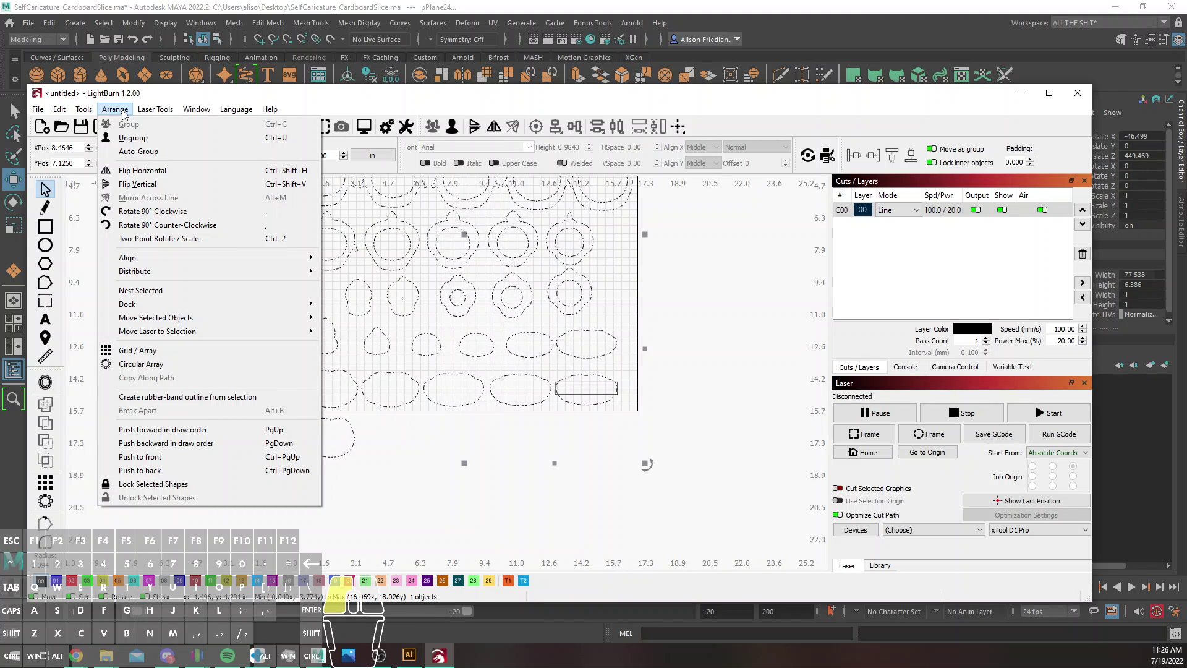
mouse_move(83, 110)
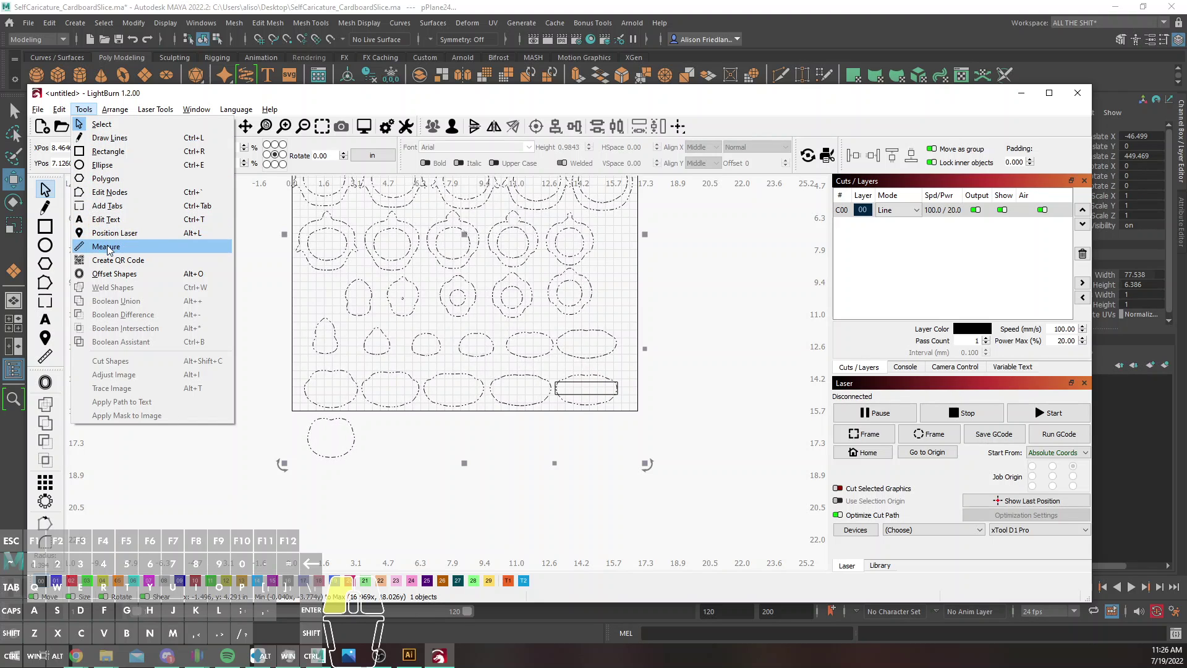
left_click(45, 282)
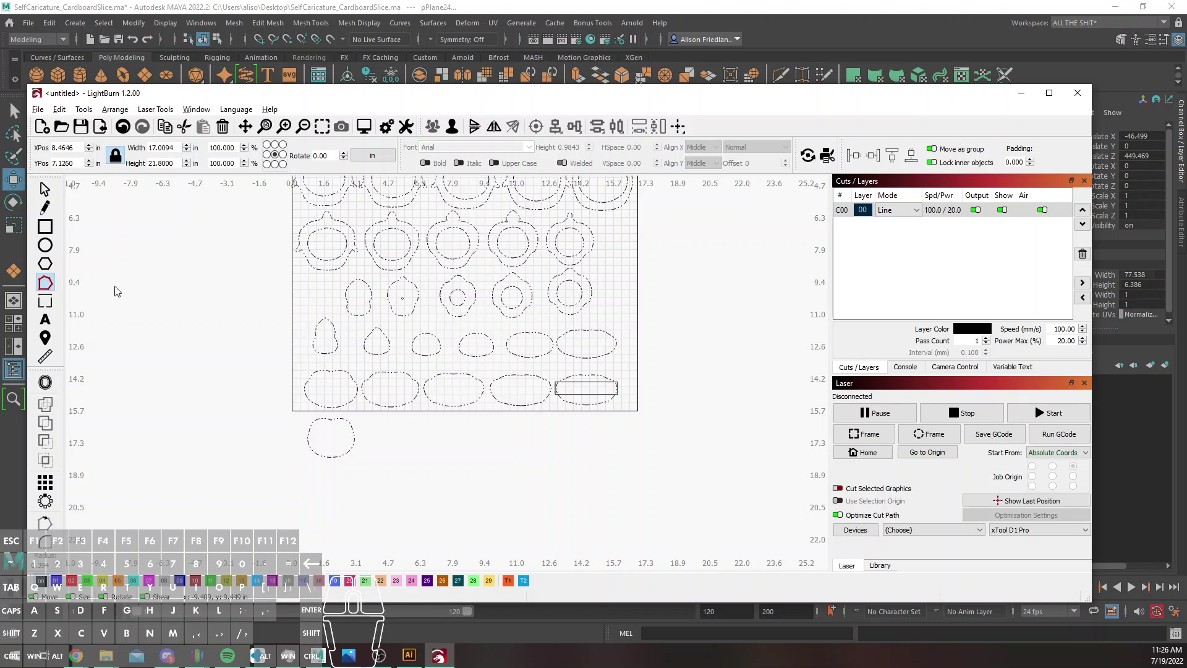
scroll(715, 345, "up", 4)
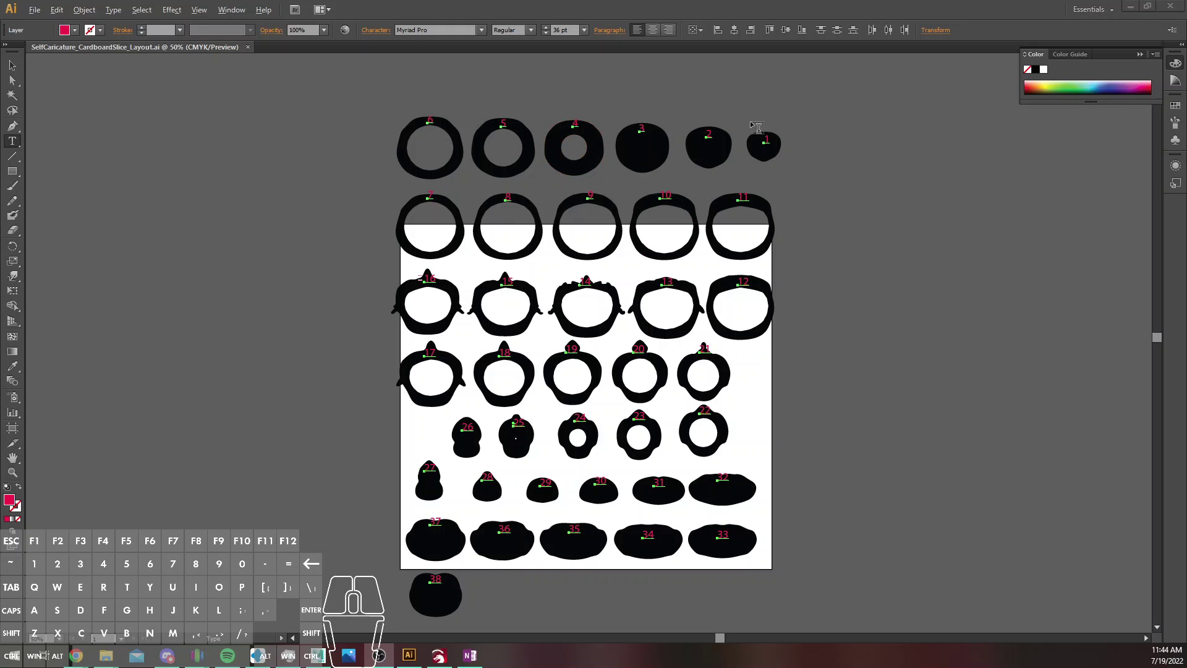
left_click(13, 65)
left_click(572, 147)
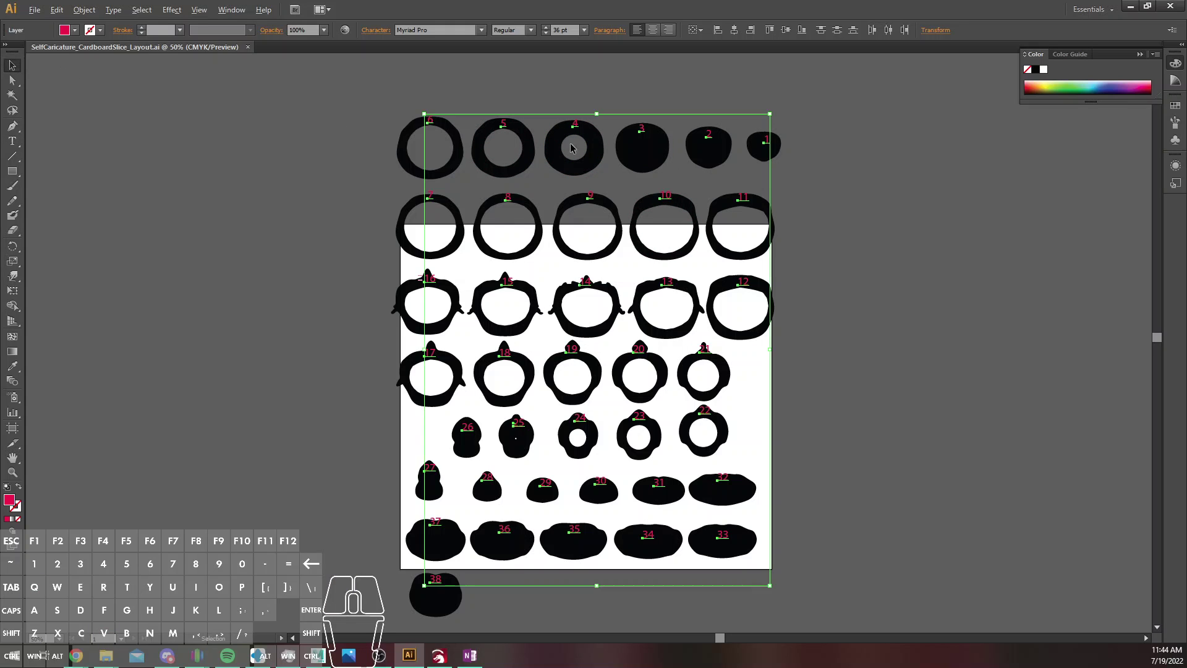
key("q")
mouse_move(790, 133)
left_mouse_down()
mouse_move(784, 123)
mouse_move(815, 165)
left_mouse_up()
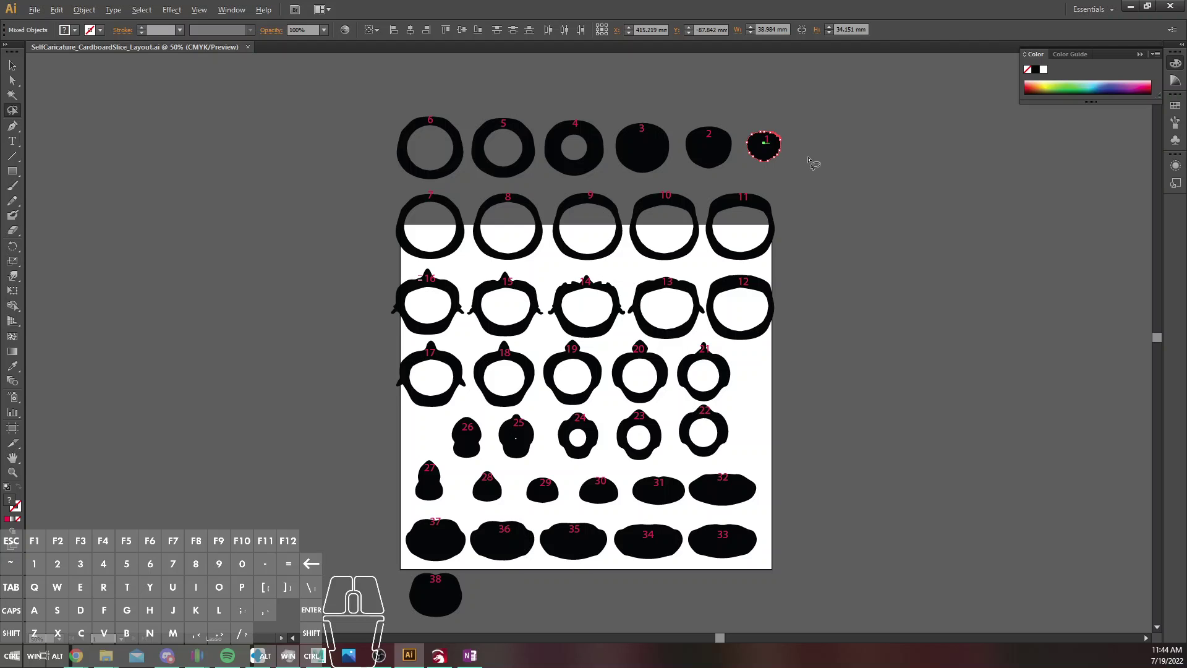
key("v")
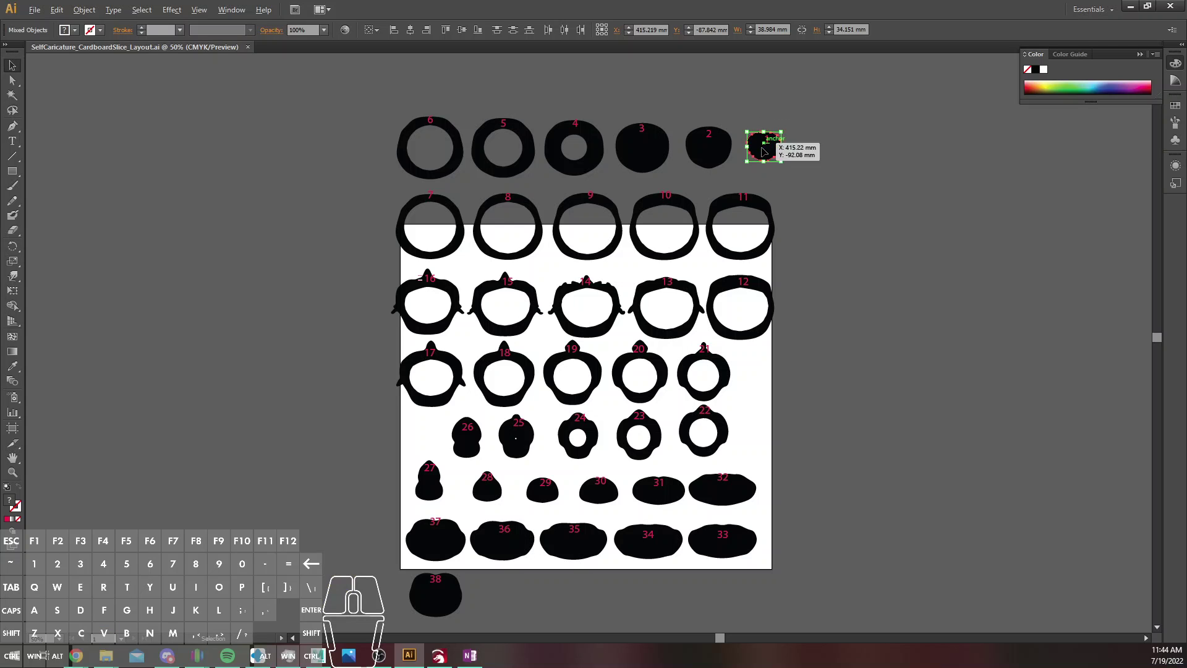
Move all slices and their number labels down to start at the artboard's upper-left corner, nudging them slightly left
scroll(585, 387, "down", 1)
key("ctrl+a")
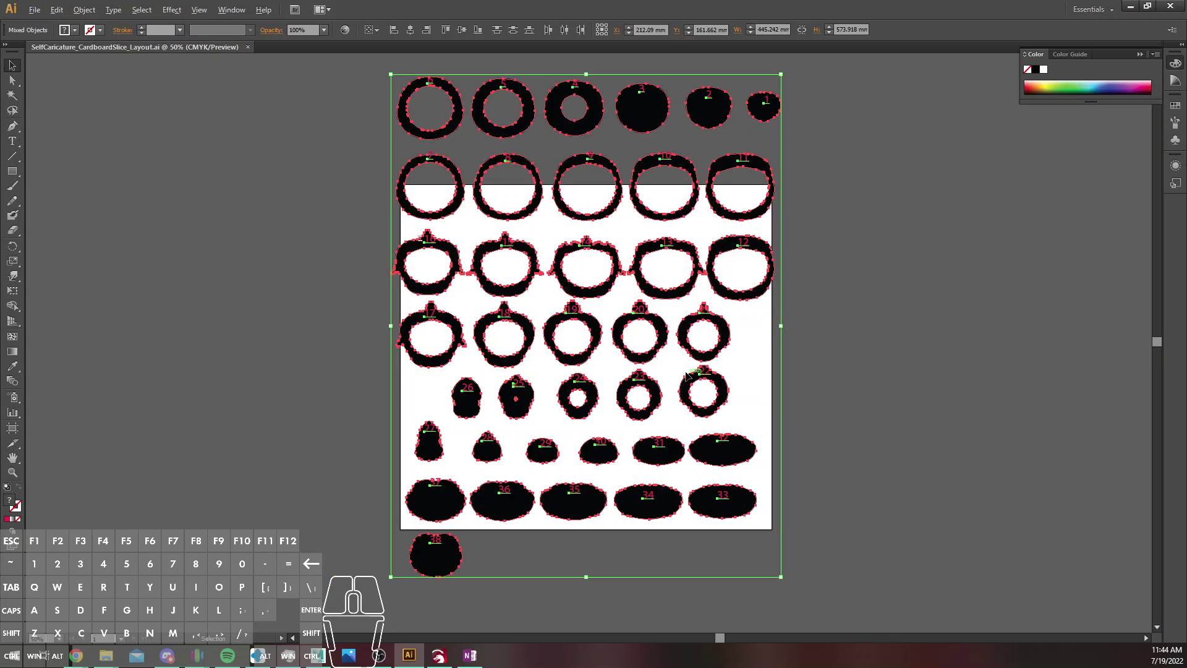
key("w")
scroll(586, 387, "down", 3)
scroll(452, 345, "up", 2)
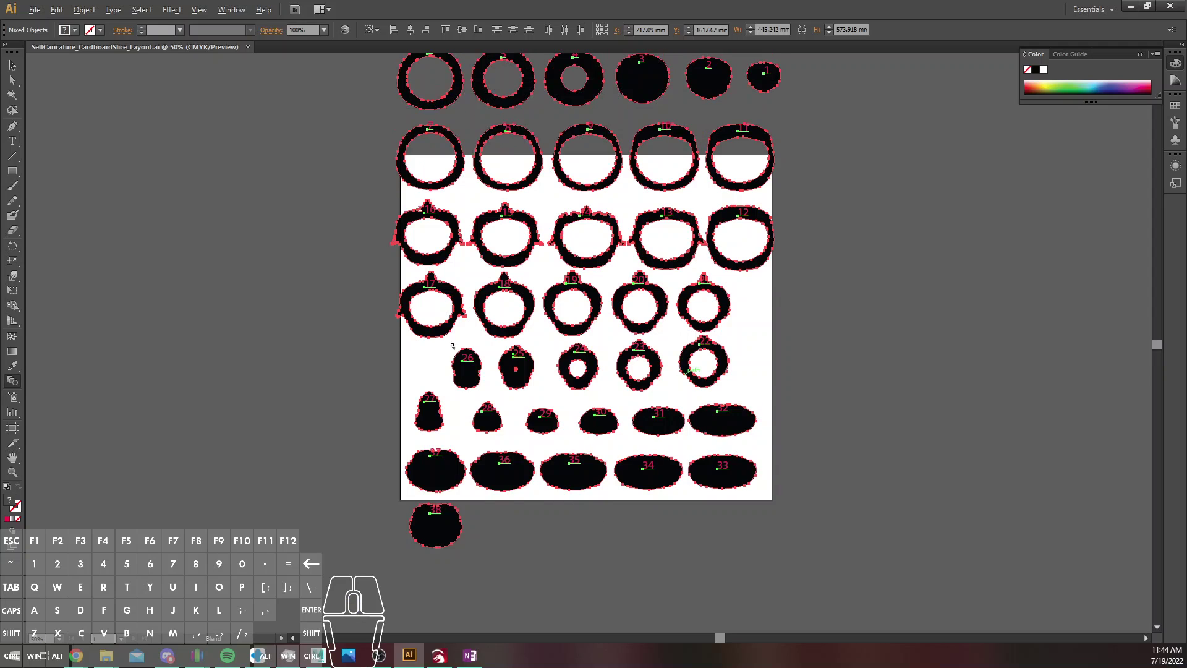
left_click(13, 66)
left_click_drag(568, 276, 580, 400)
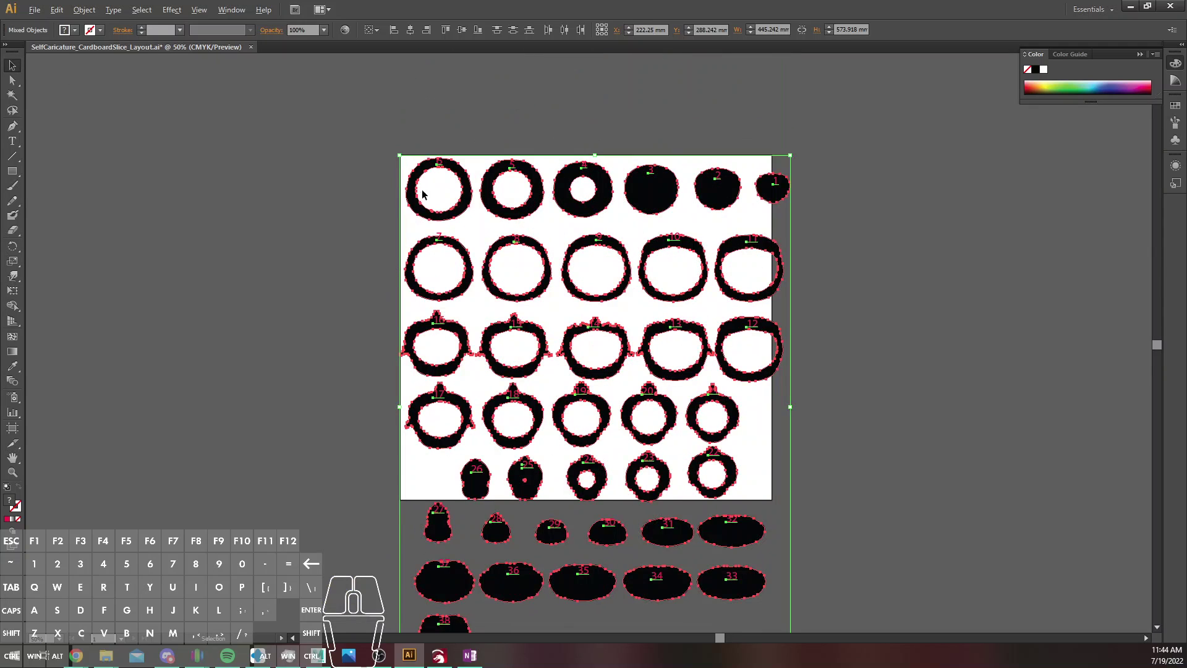
key("Left")
key("Left")
key("Left")
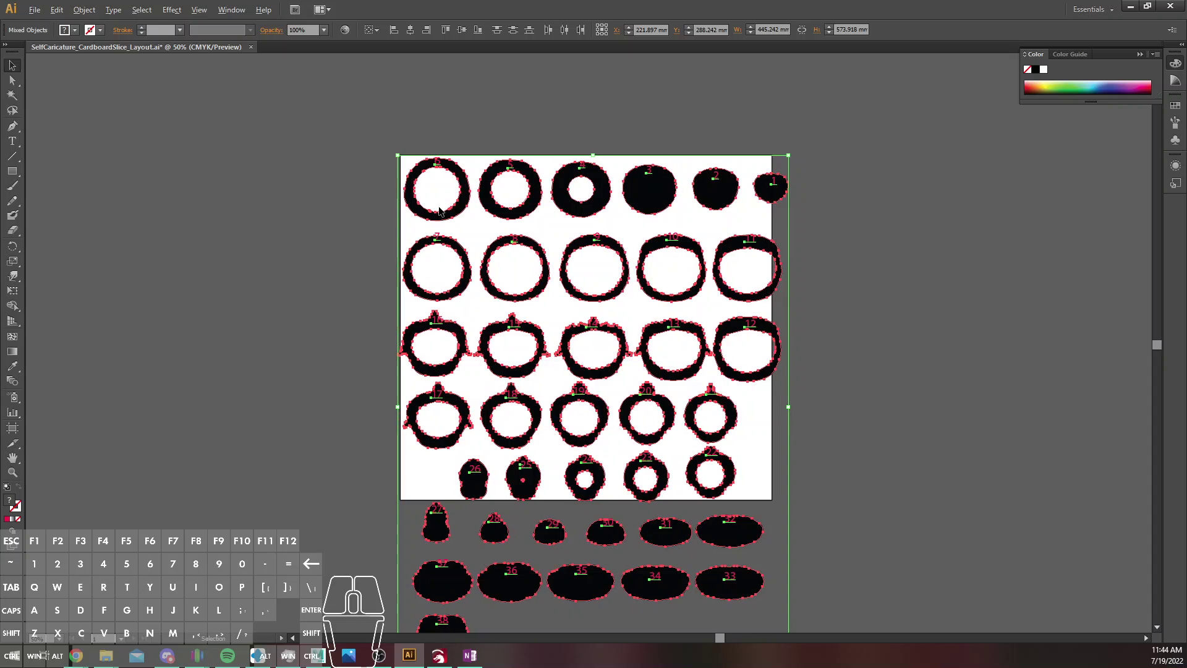
left_click(361, 229)
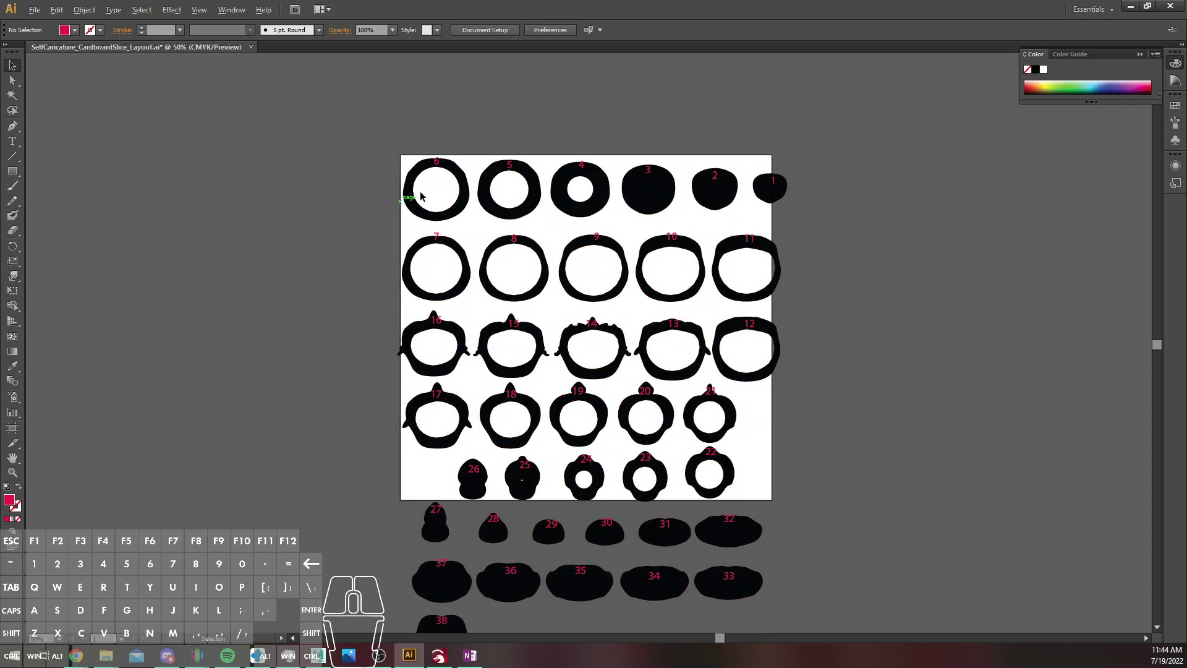
Move slice 5 with its label left beside slice 6 and up close to the artboard's top edge
left_click(500, 181)
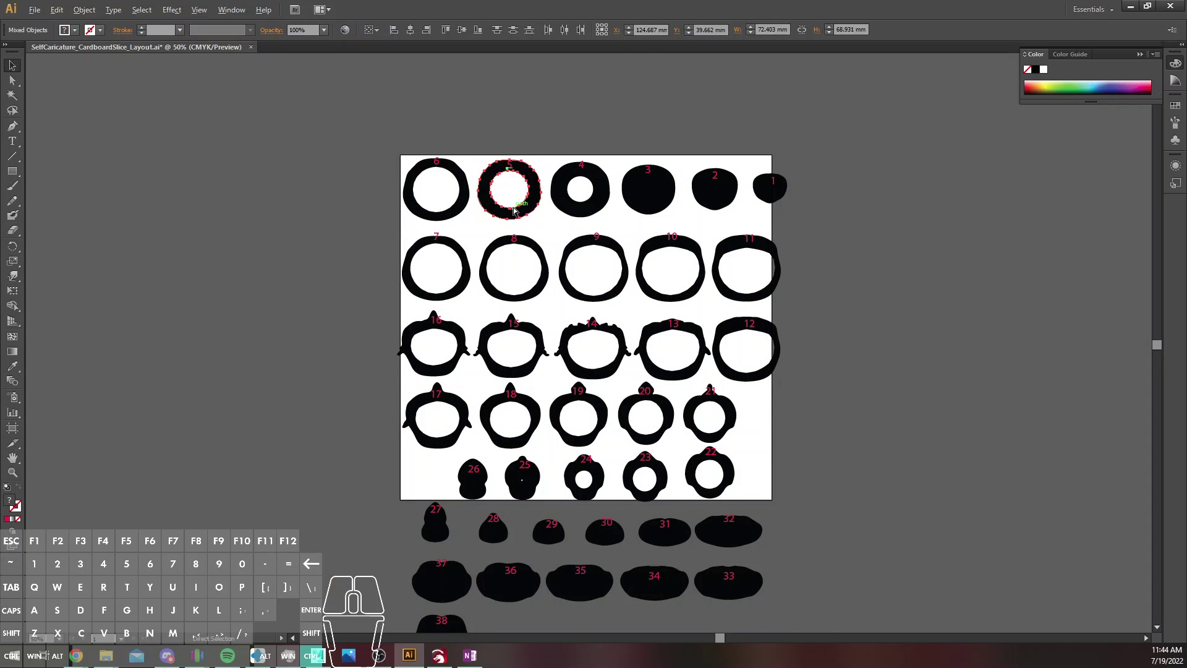
key("ctrl+equal")
scroll(488, 213, "up", 3)
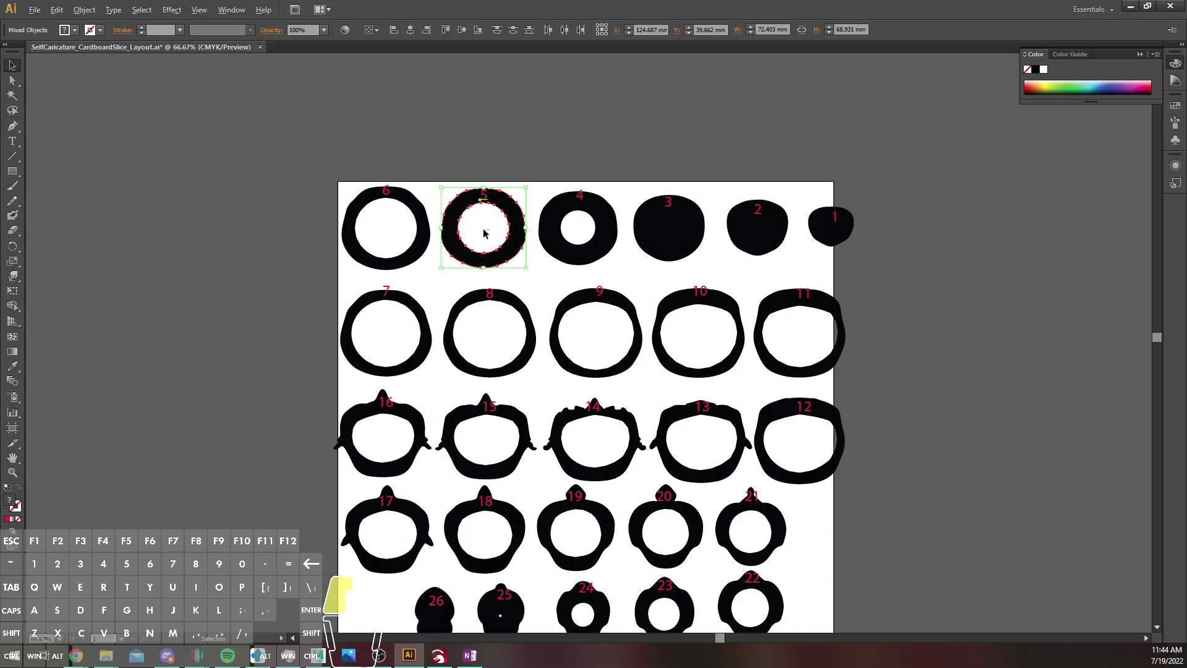
left_click_drag(445, 184, 423, 247)
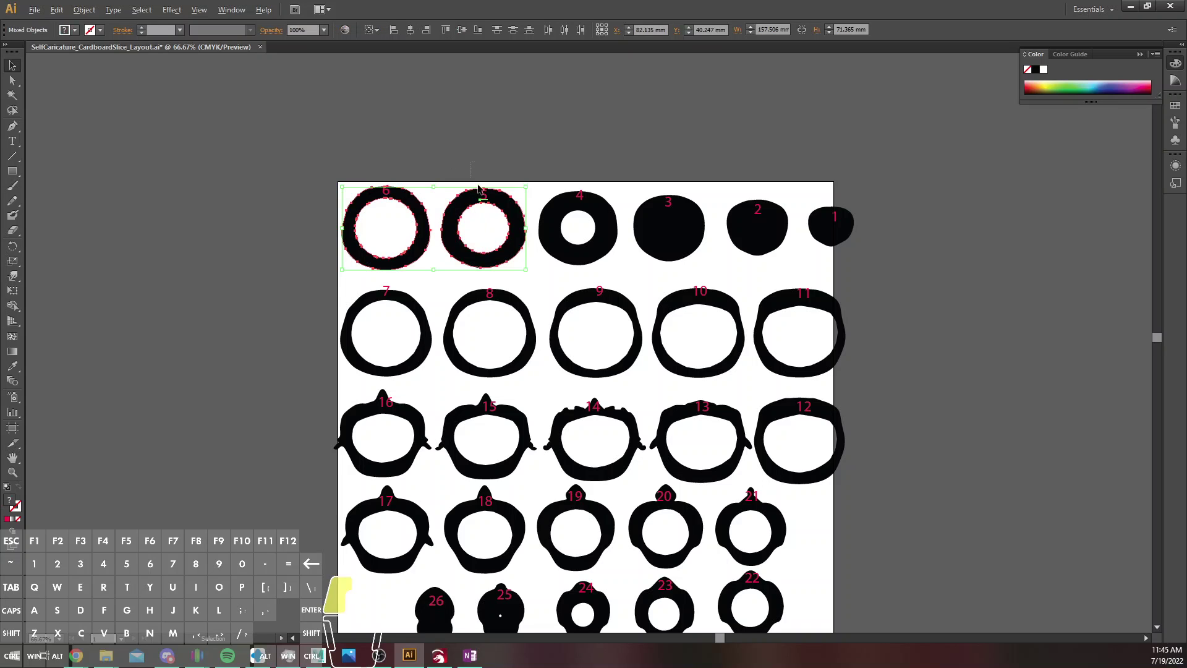
left_click_drag(479, 189, 465, 218)
key("shift+Left")
key("shift+Left")
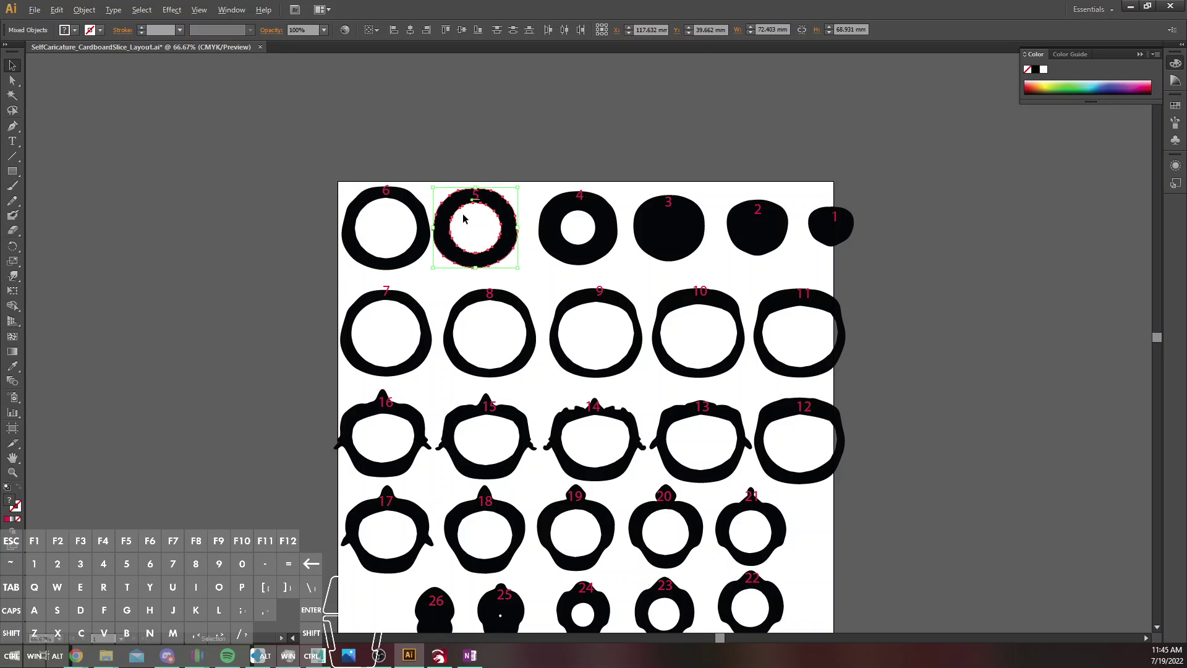
key("shift+Up")
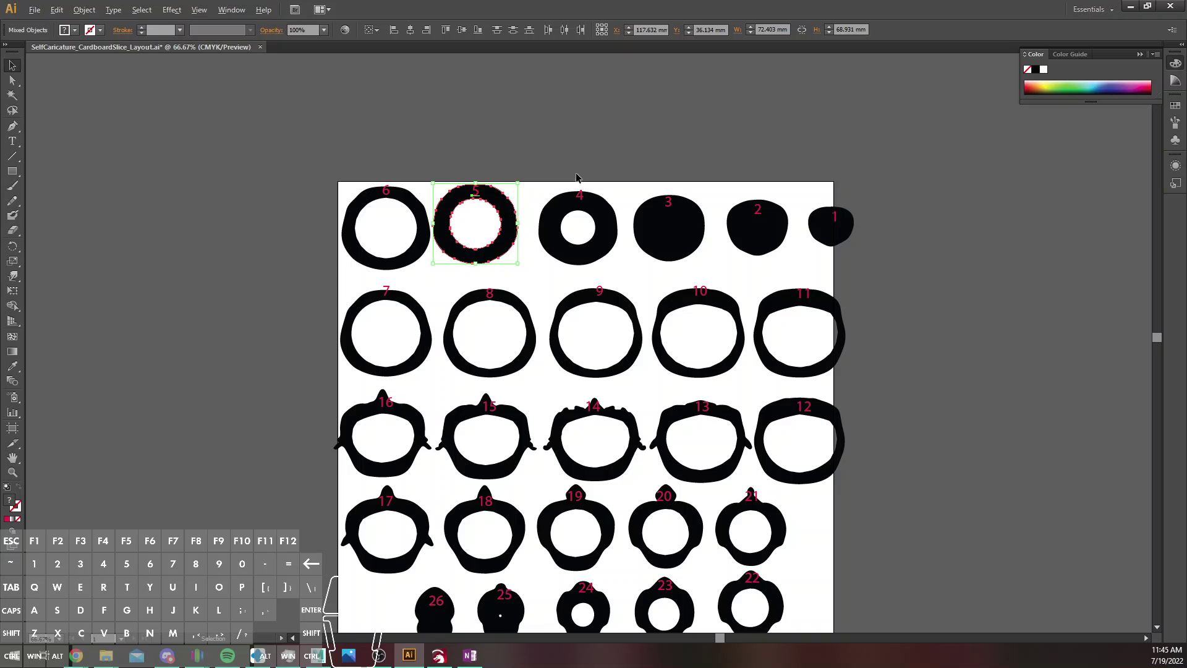
Move slice 4 with its label left beside slice 5 and up close to the artboard's top edge
left_click(591, 251)
key("shift+Left")
key("shift+Left")
key("shift+Left")
key("shift+Left")
key("shift+Left")
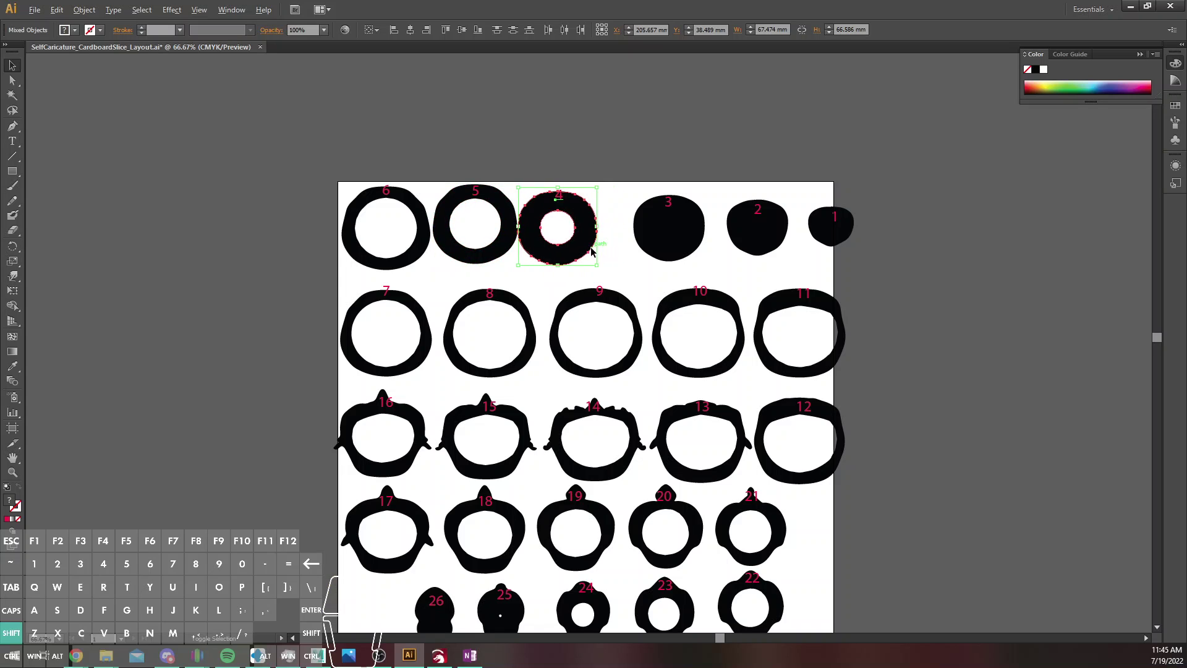
key("shift+Up")
key("shift+Right")
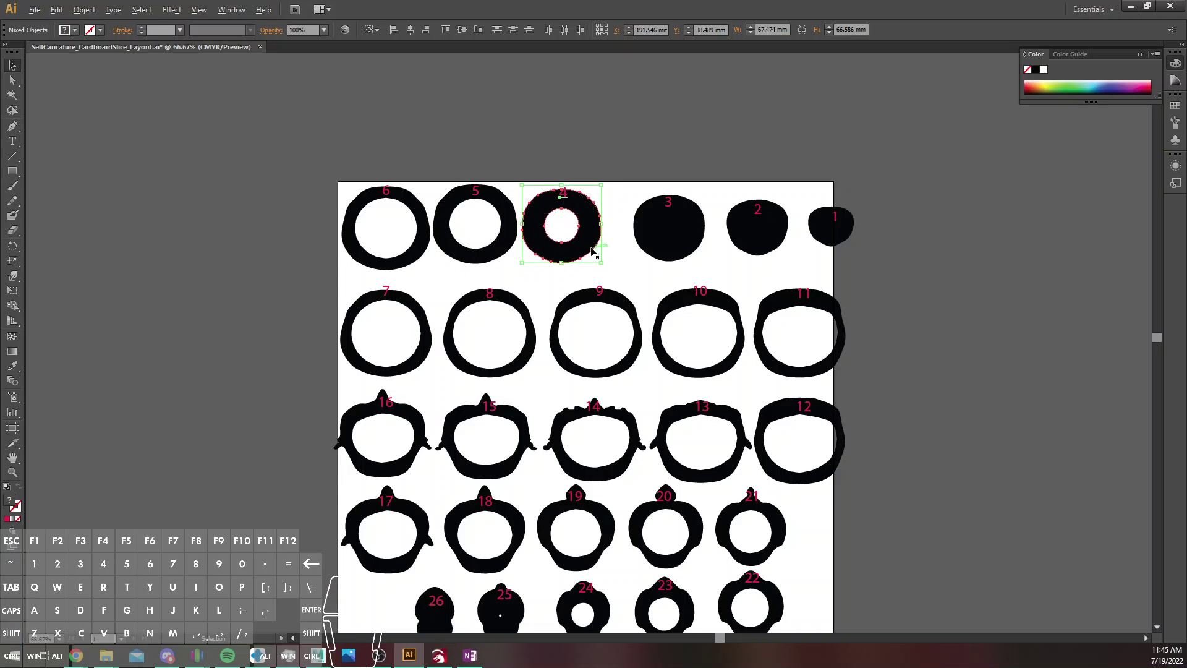
key("Left")
key("Left")
key("Left")
key("Left")
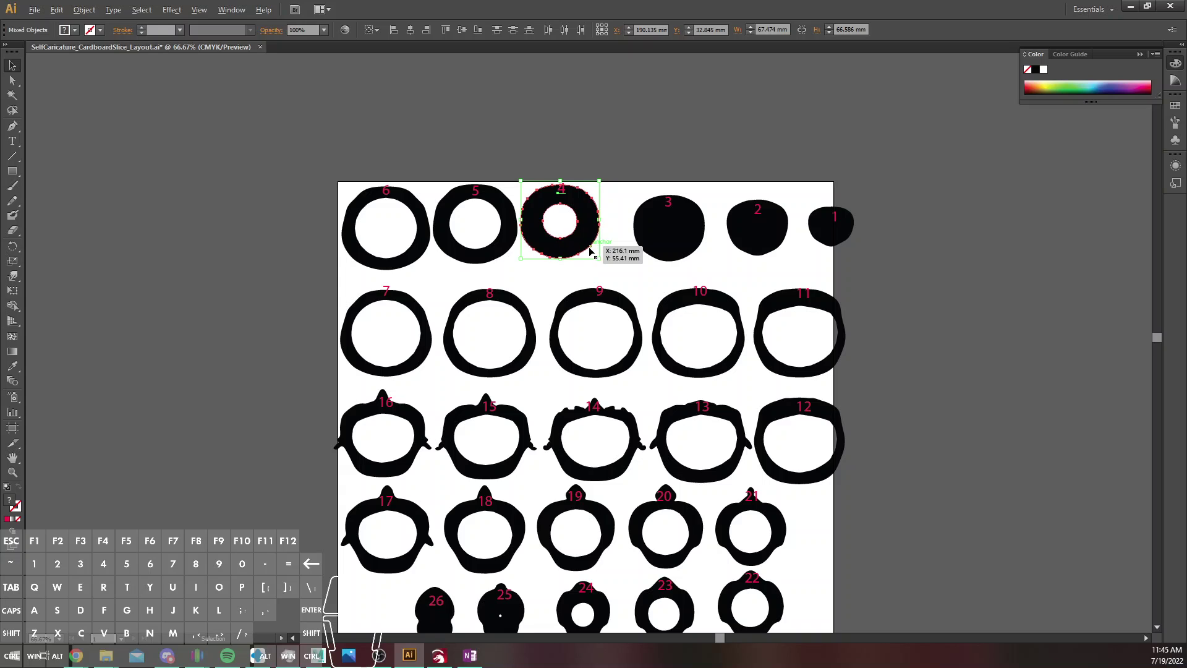
Move slice 7 with its label up to sit directly beneath slice 6
left_click(693, 241)
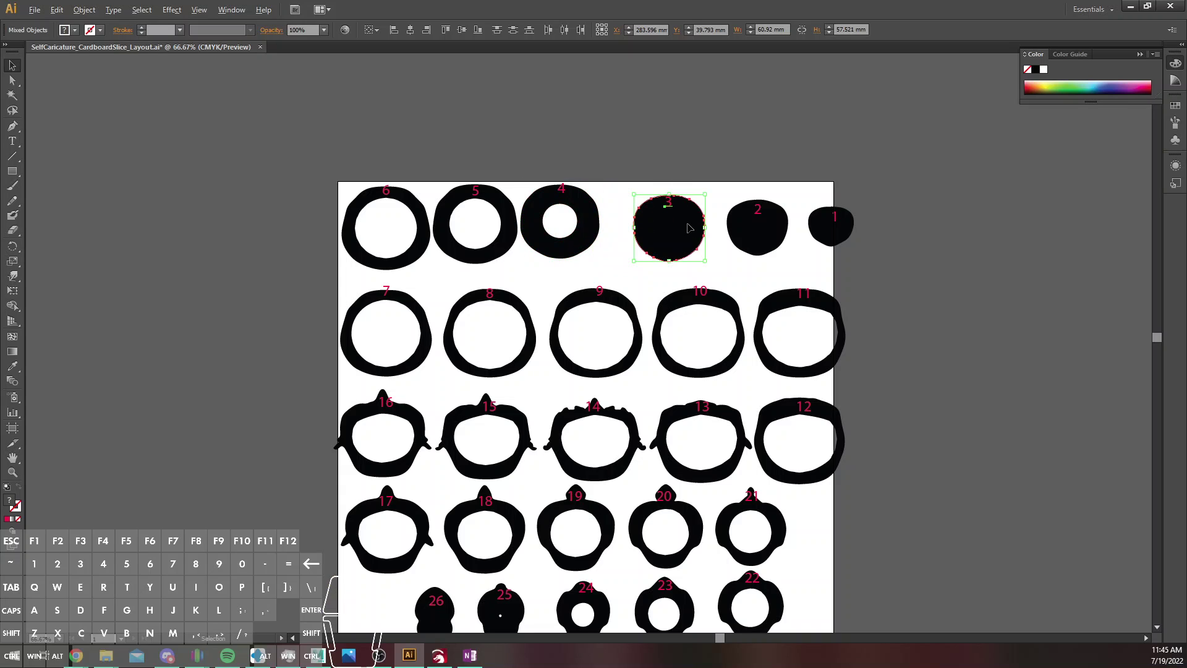
left_click(396, 334)
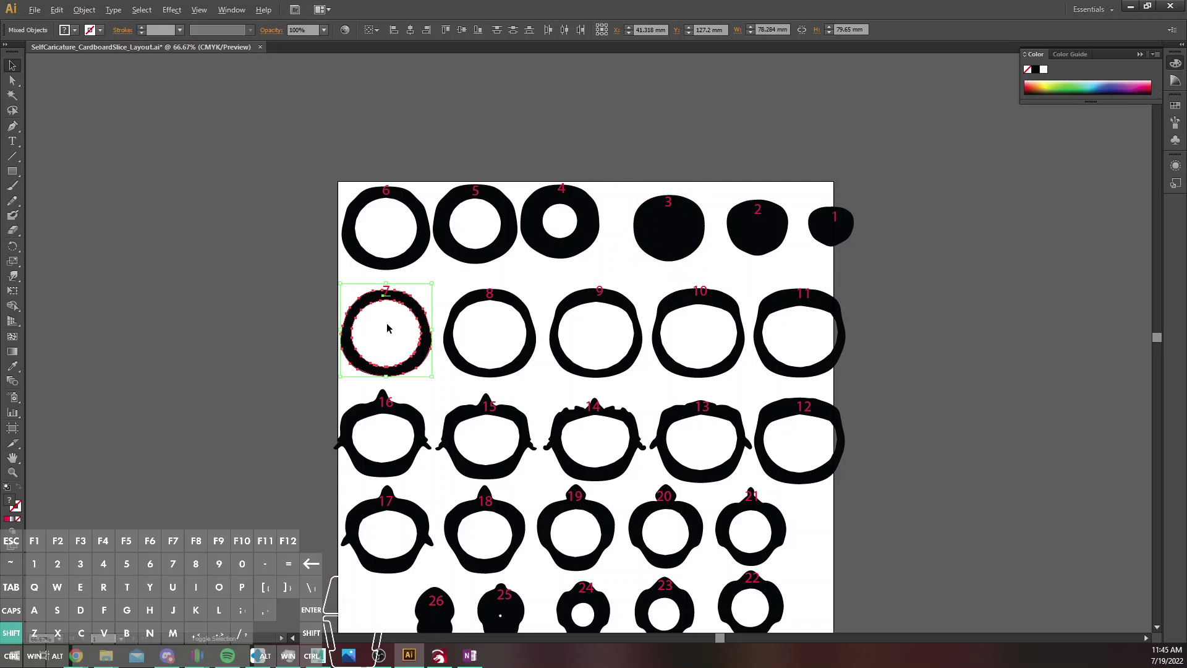
key("shift+Up")
key("shift+Up")
key("shift+Up")
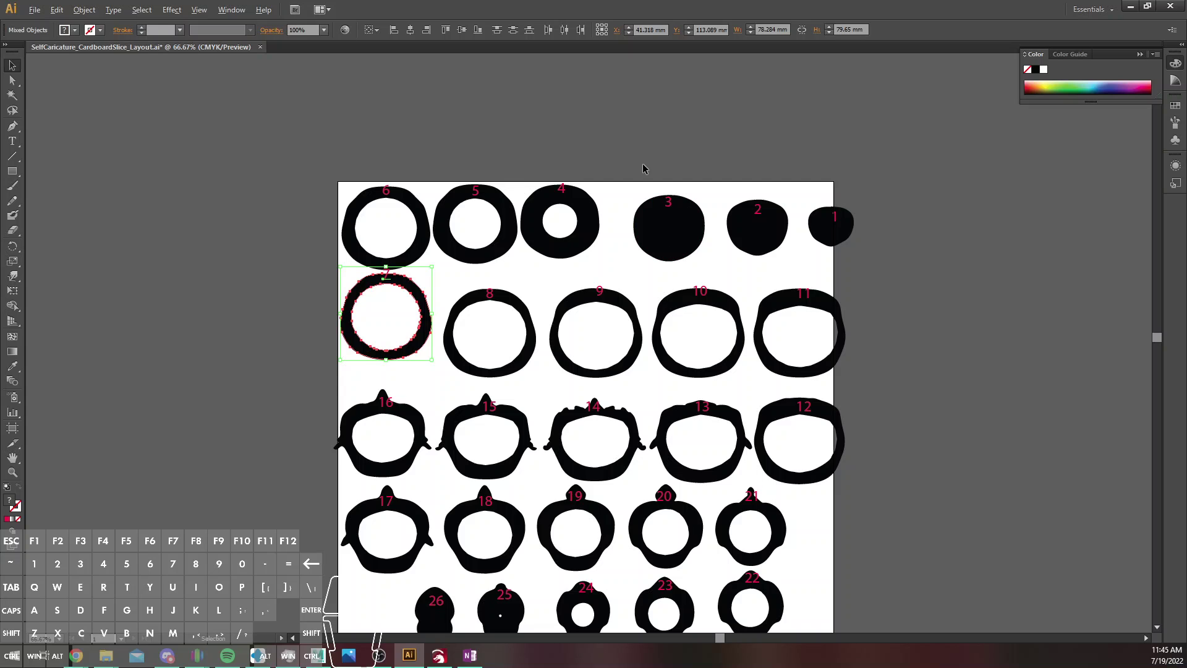
Move slice 3 with its label left beside slice 4 and up close to the artboard's top edge
left_click(684, 247)
left_click_drag(681, 227, 646, 217)
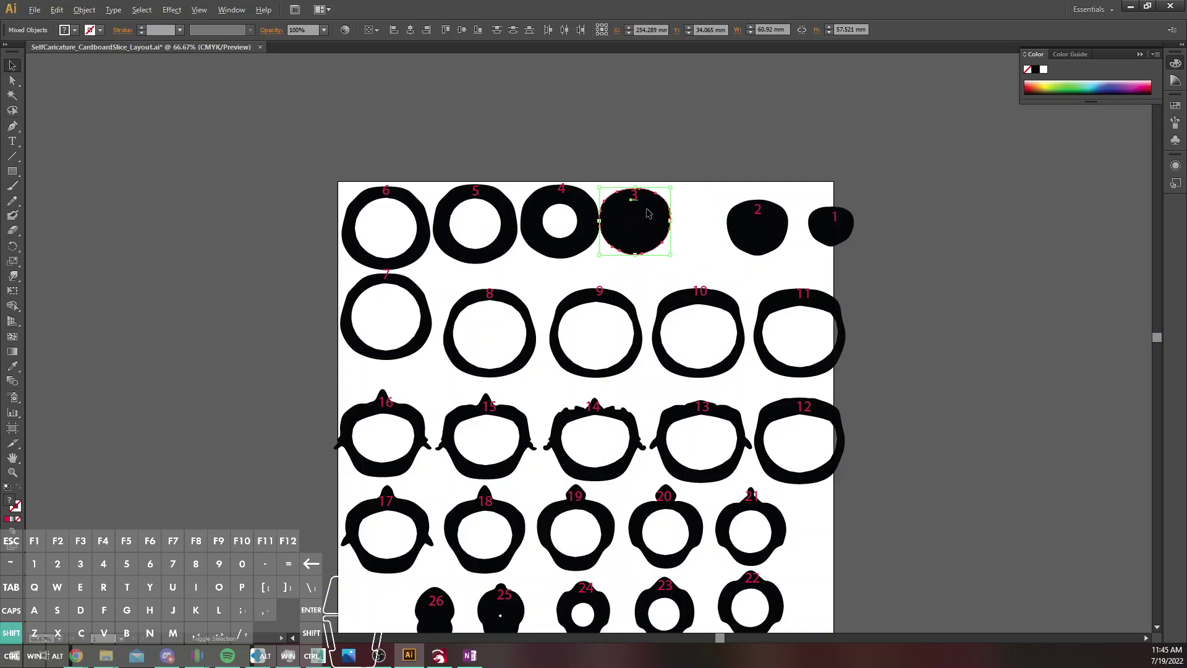
key("shift+Right")
key("shift+Up")
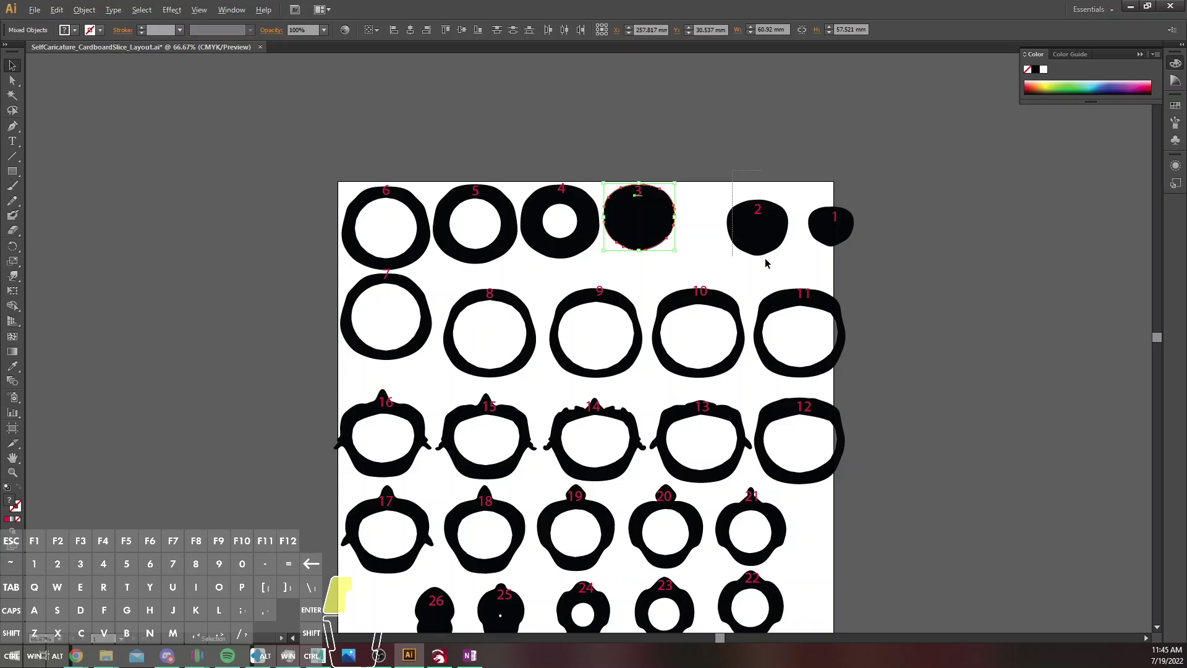
Nest slice 2 with its label inside the opening of slice 7 and nudge it into the centre
left_click_drag(758, 235, 387, 323)
key("Down")
key("Left")
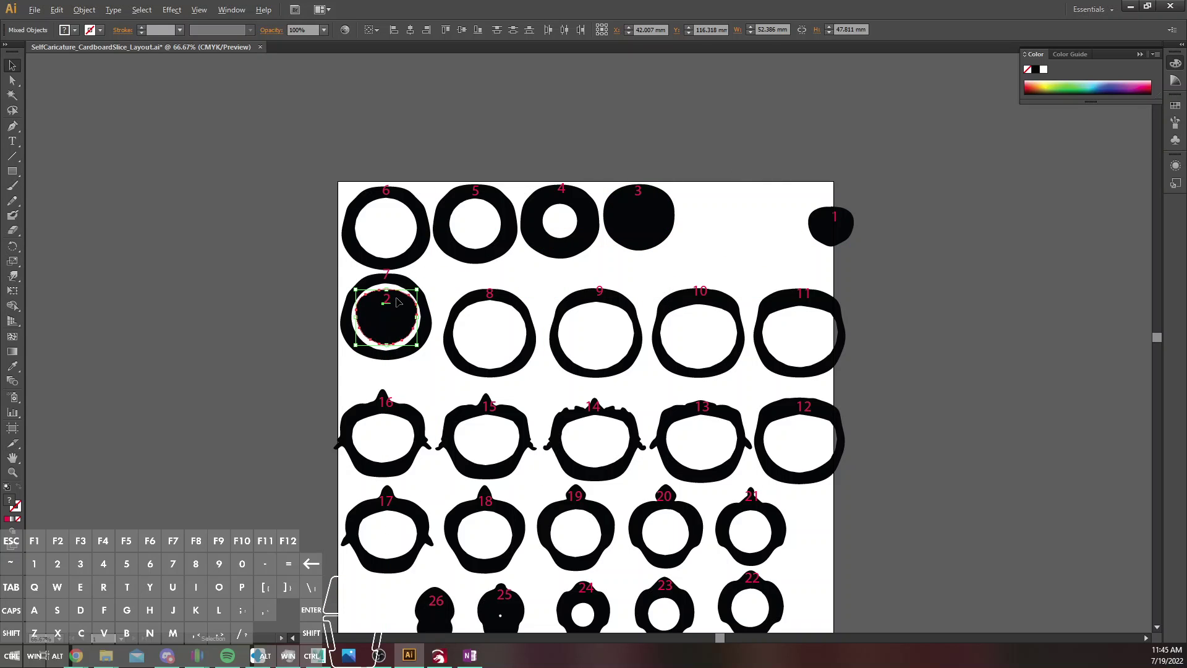
key("Down")
key("Left")
Nest slice 1 with its label inside the opening of slice 5
left_click(832, 228)
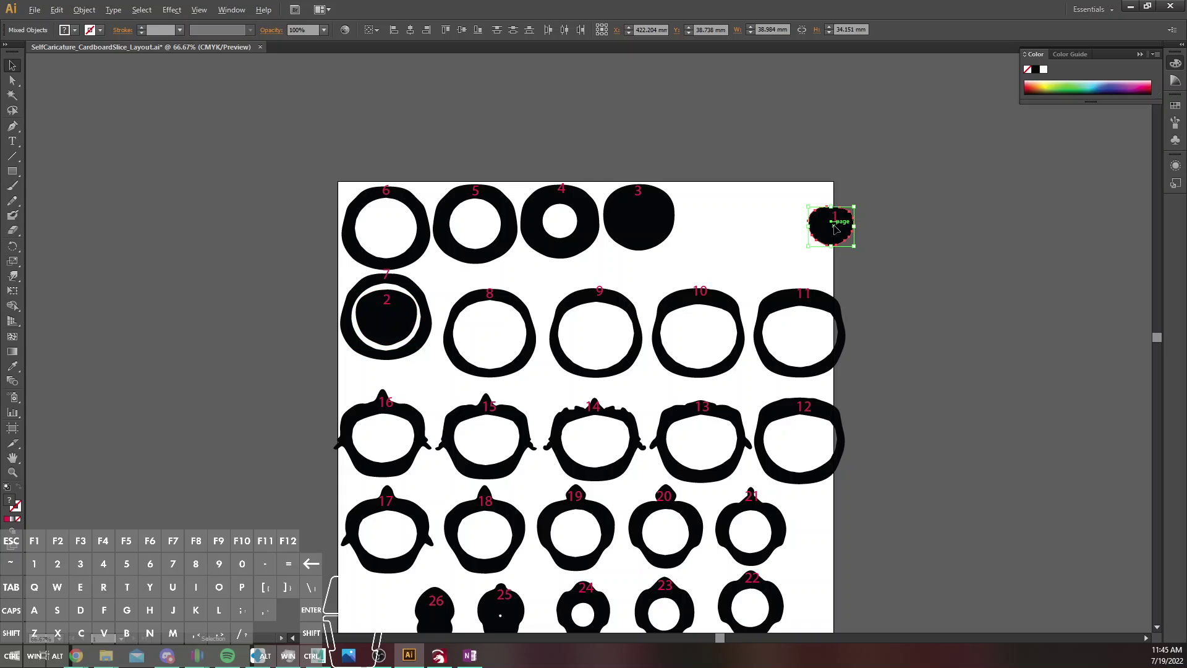
left_click_drag(835, 228, 478, 229)
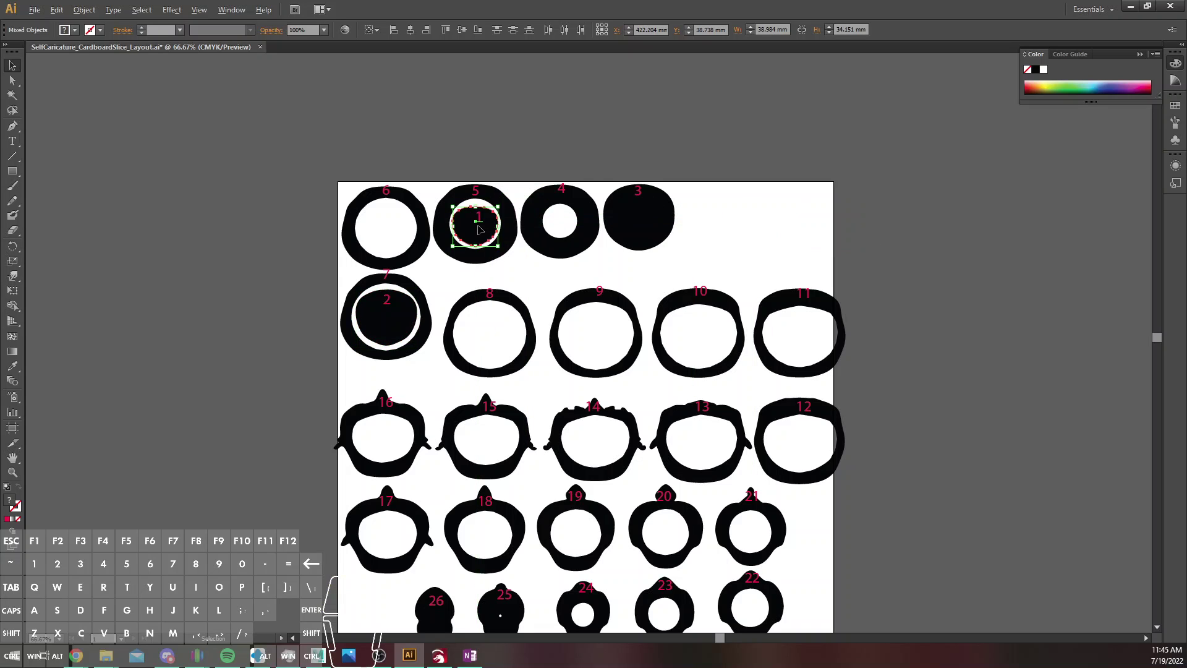
Move slice 8 with its label up and left to sit close beside slice 7, beneath slice 5
left_click(479, 310)
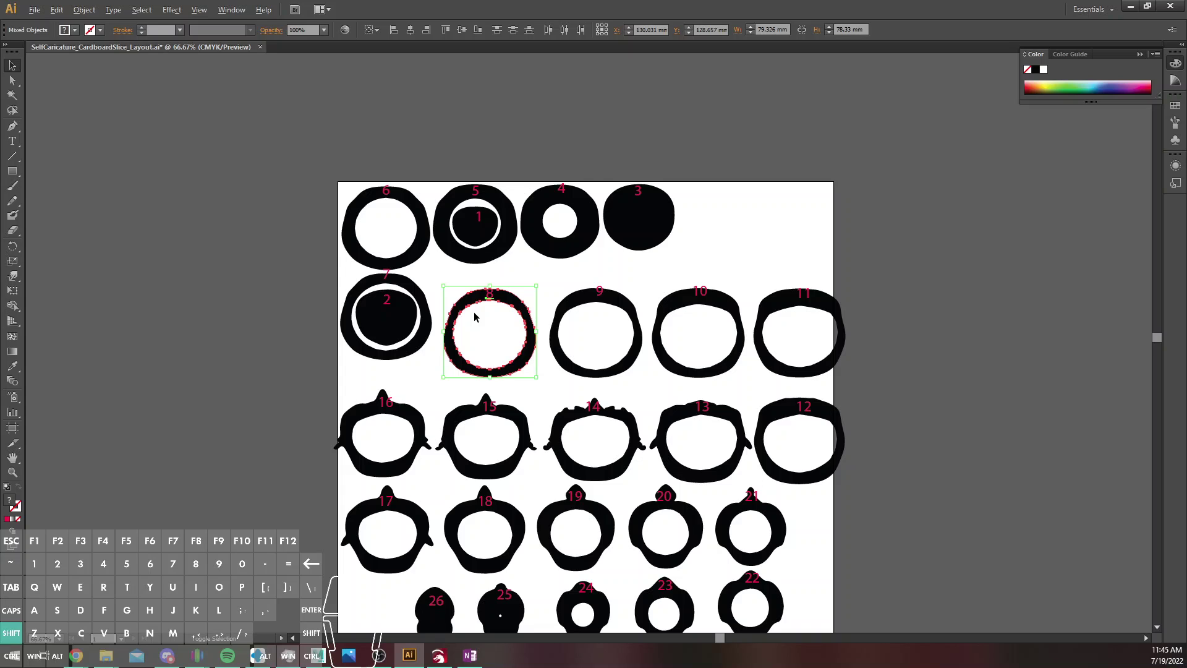
key("shift+Up")
key("shift+Up")
key("shift+Up")
key("shift+Left")
key("shift+Left")
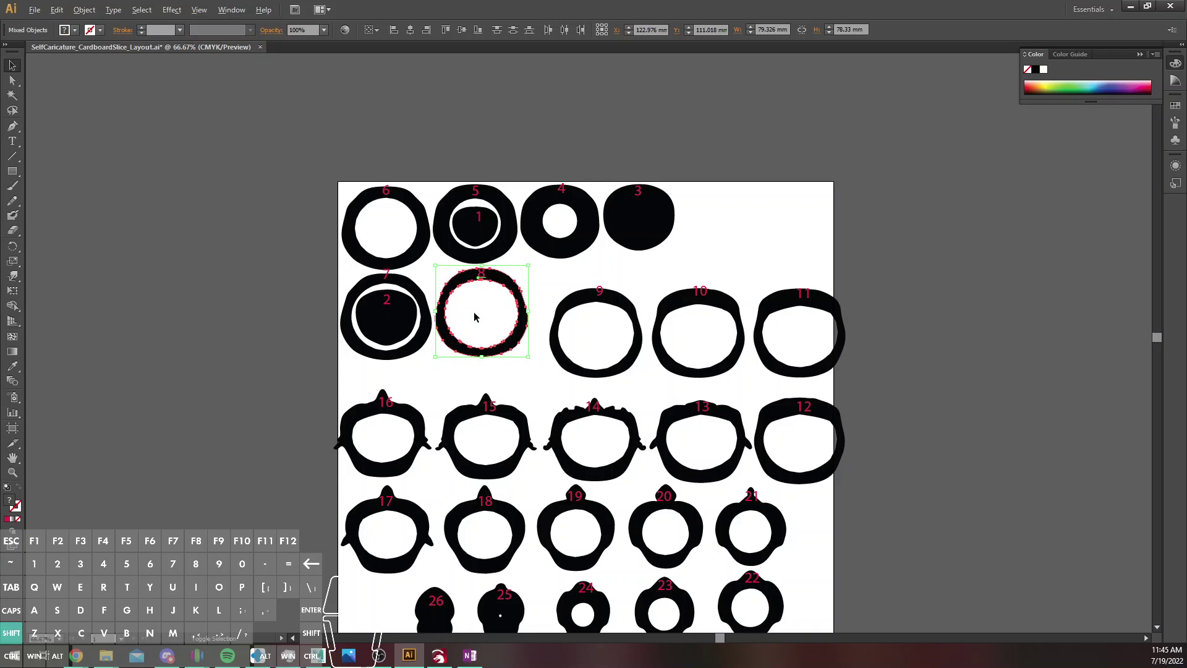
Move slice 9 with its label up and left to sit close beside slice 8, beneath slice 4
left_click(580, 328)
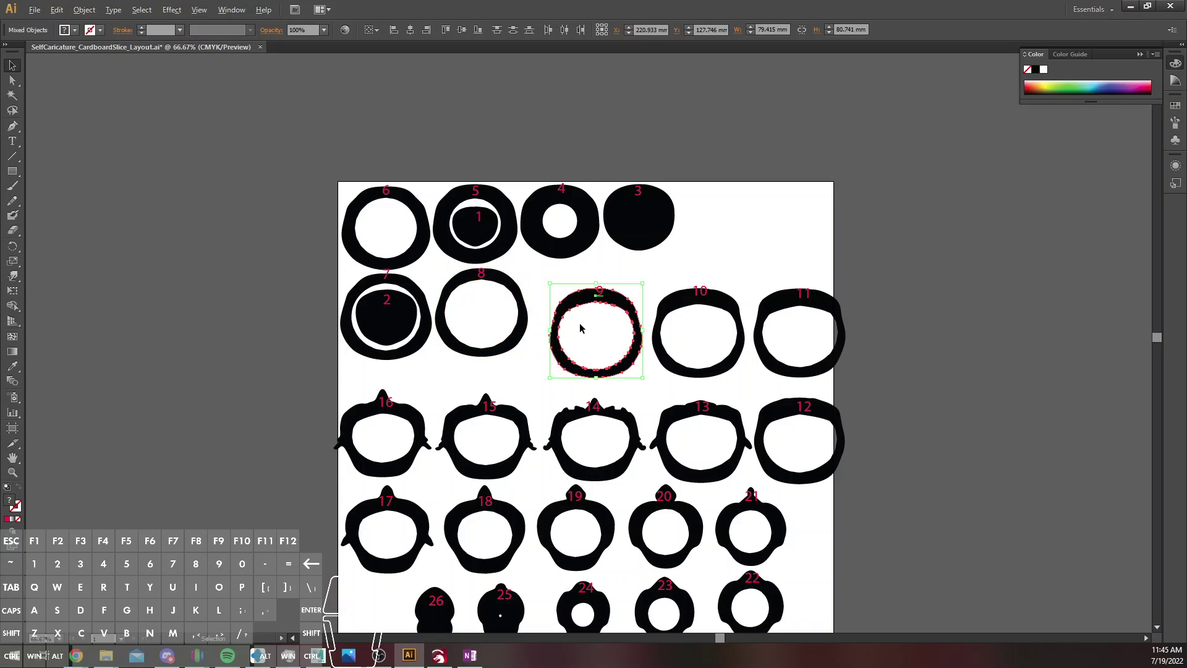
key("shift+Up")
key("shift+Up")
key("shift+Up")
key("shift+Up")
key("shift+Up")
key("shift+Left")
key("shift+Left")
key("shift+Left")
key("shift+Left")
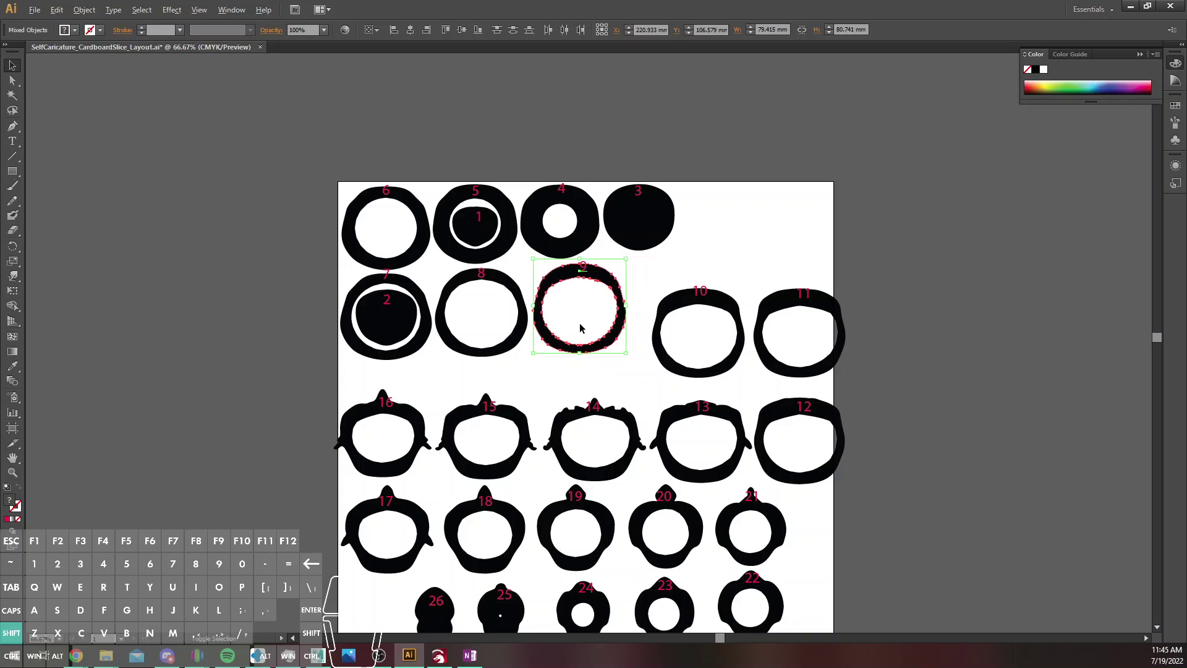
key("shift+Left")
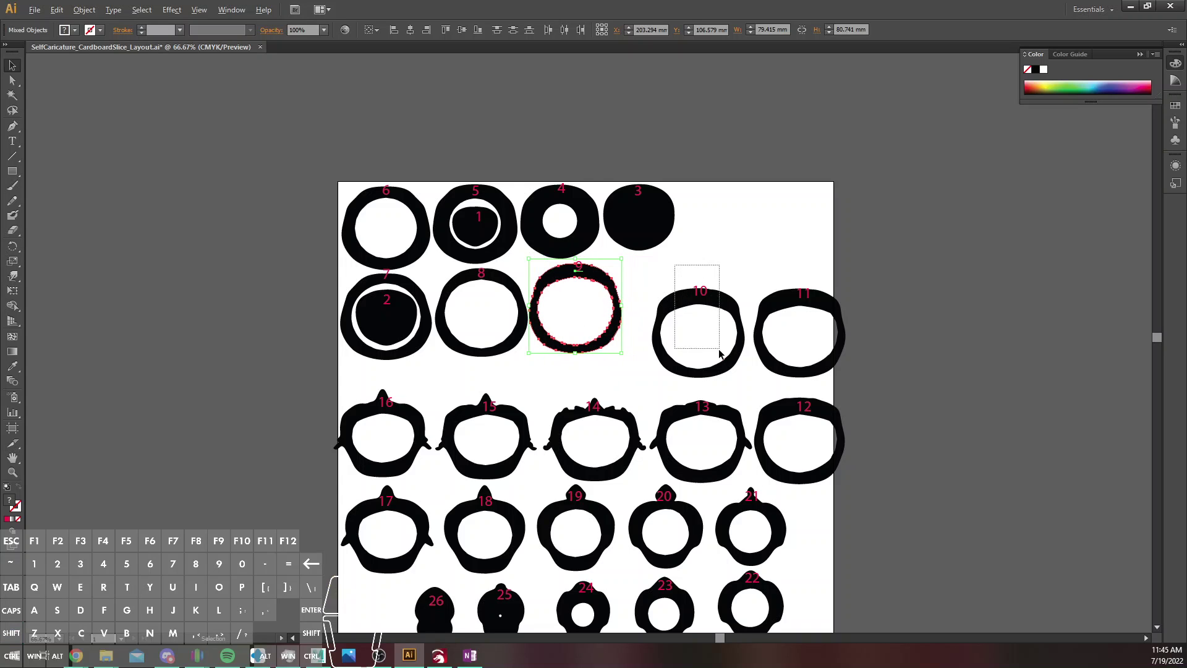
Move slice 10 with its label up and right into the first row, beside slice 3 and close to the artboard's top edge
left_click(691, 329)
key("shift+Up")
key("shift+Up")
key("shift+Up")
key("shift+Up")
key("shift+Up")
key("shift+Up")
key("shift+Up")
key("shift+Up")
key("shift+Up")
key("shift+Up")
key("shift+Up")
key("shift+Up")
key("shift+Up")
key("shift+Up")
key("shift+Up")
key("shift+Up")
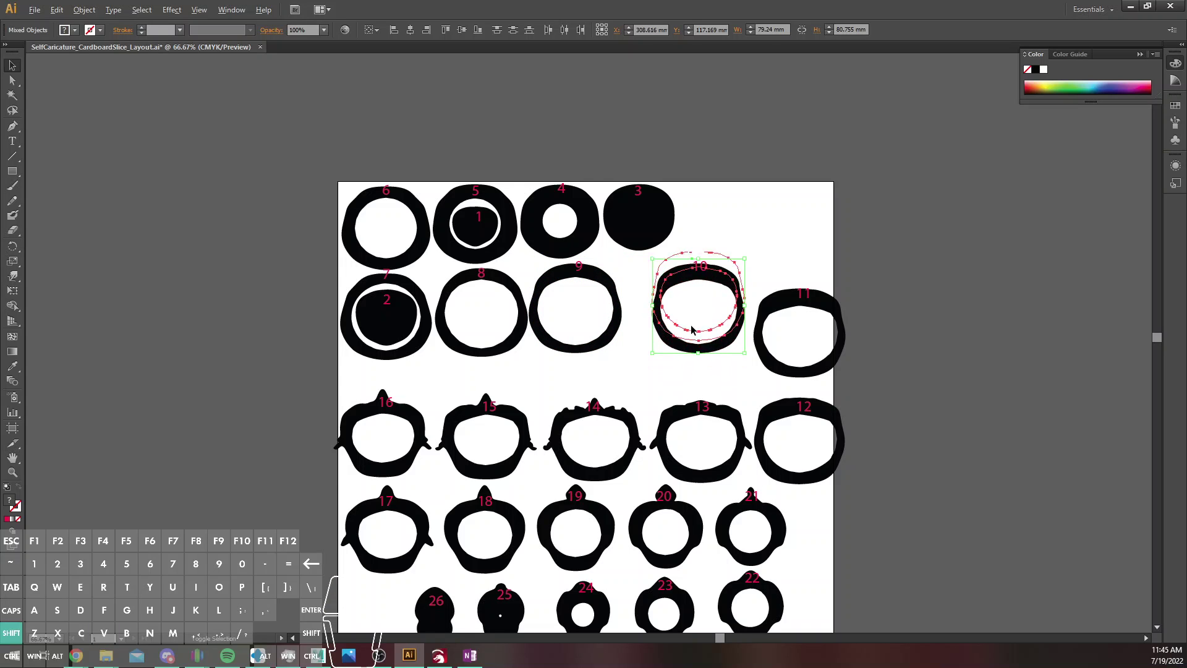
key("shift+Up")
key("shift+Up")
key("shift+Up")
key("shift+Up")
key("shift+Up")
key("shift+Up")
key("shift+Right")
key("shift+Right")
key("shift+Right")
key("shift+Right")
key("shift+Right")
key("shift+Right")
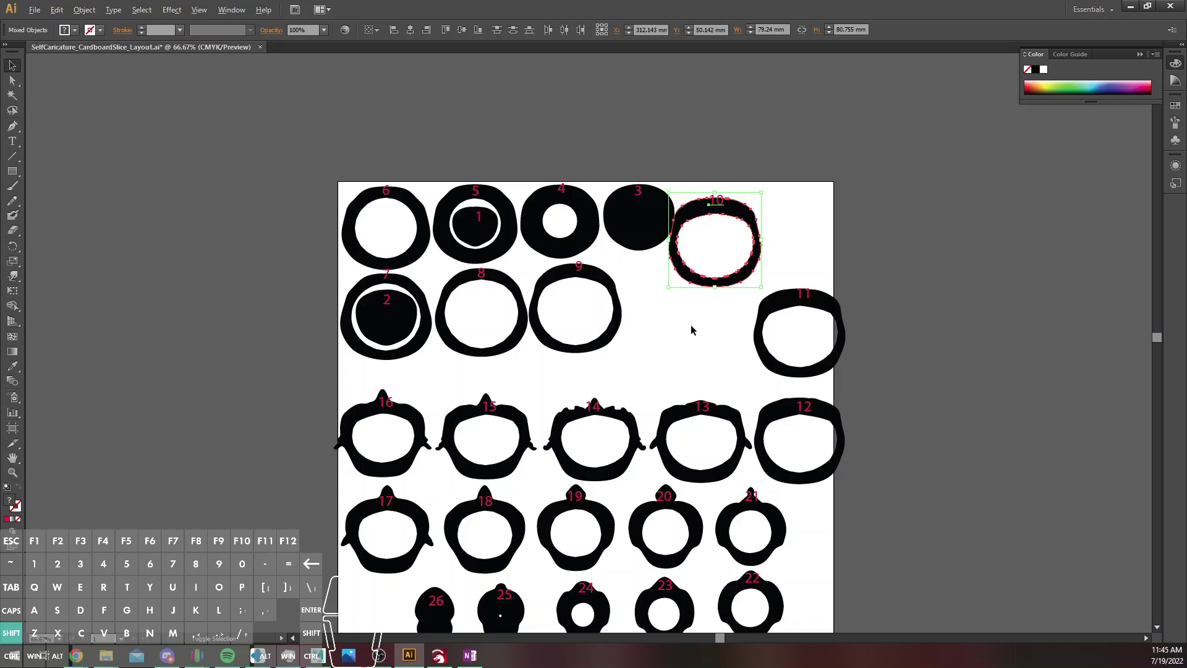
key("shift+Up")
key("shift+Up")
key("shift+Up")
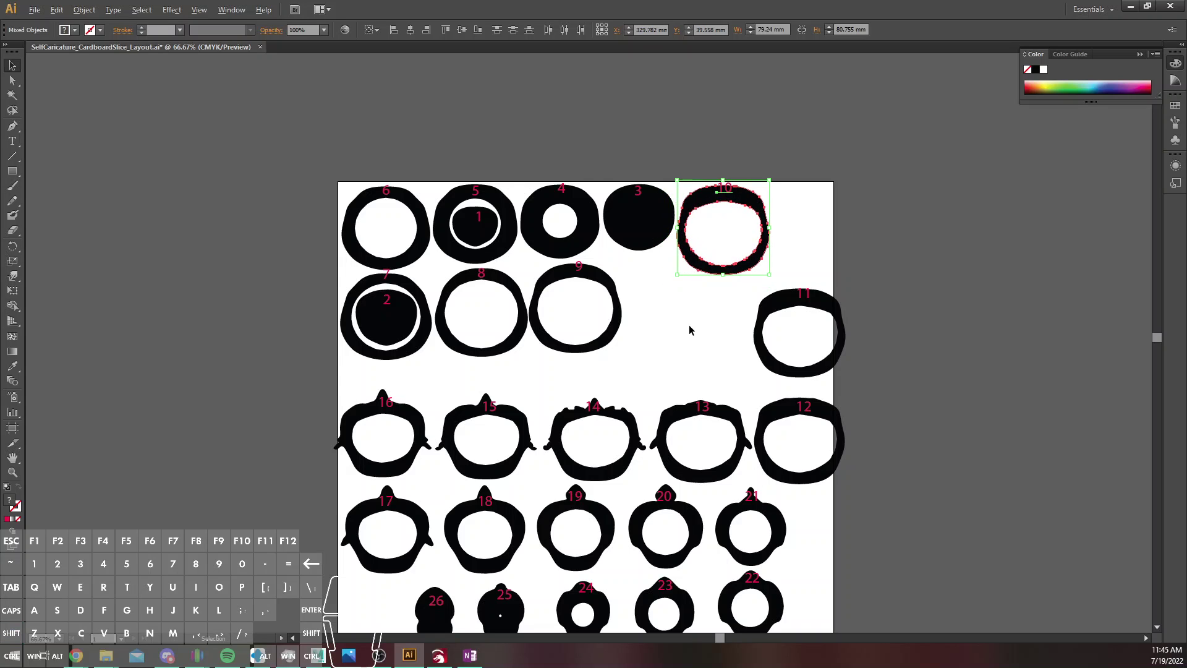
Move slice 11 with its label left and slightly up to sit close beside slice 9 in the second row
left_click_drag(706, 295, 867, 347)
key("shift+Left")
key("shift+Left")
key("shift+Left")
key("shift+Left")
key("shift+Left")
key("shift+Left")
key("shift+Left")
key("shift+Left")
key("shift+Left")
key("shift+Left")
key("shift+Left")
key("shift+Left")
key("shift+Left")
key("shift+Left")
key("shift+Left")
key("shift+Left")
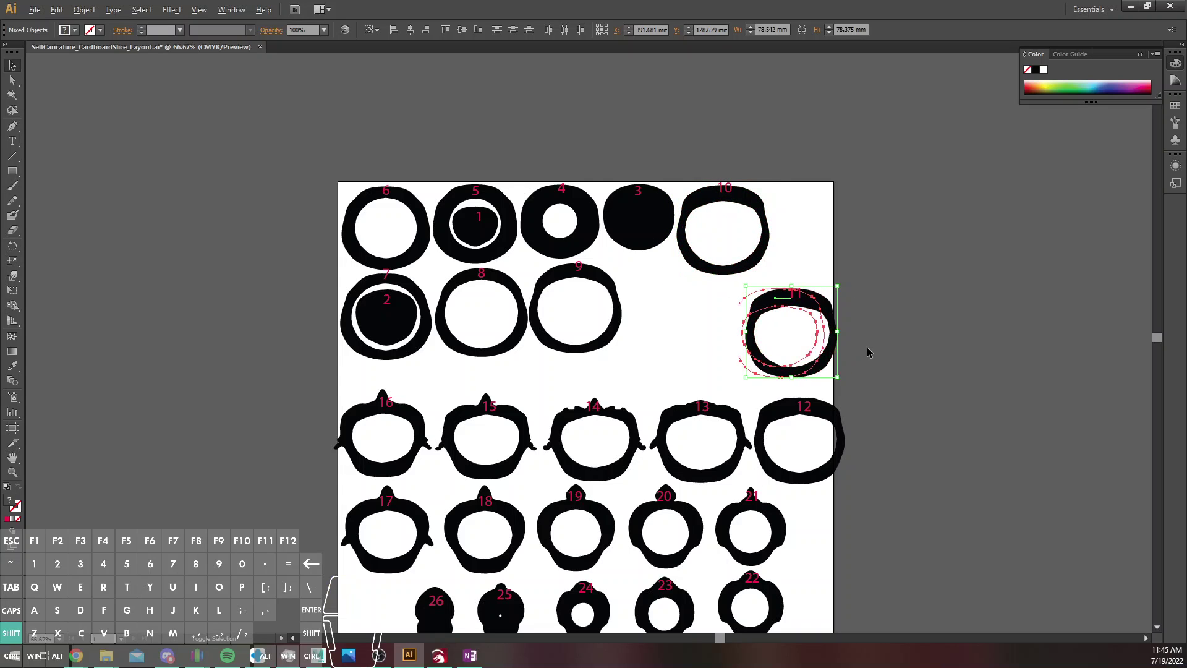
key("shift+Left")
key("shift+Left")
key("shift+Left")
key("shift+Left")
key("shift+Left")
key("shift+Left")
key("shift+Left")
key("shift+Left")
key("shift+Left")
key("shift+Left")
key("shift+Left")
key("shift+Left")
key("shift+Left")
key("shift+Left")
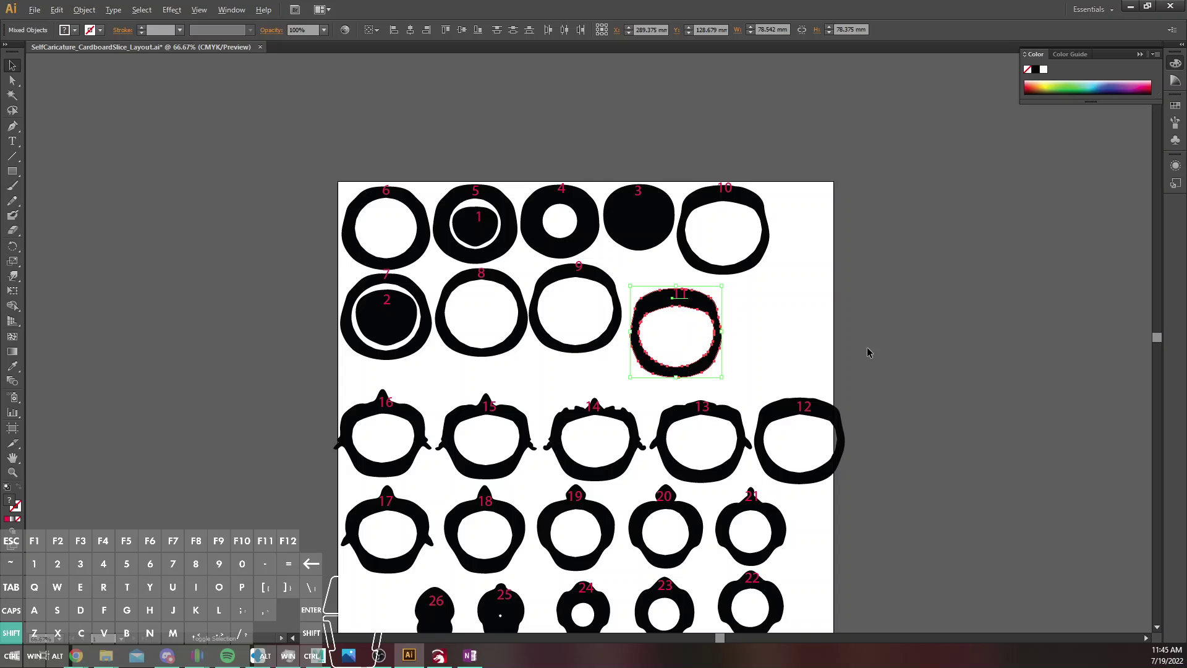
key("shift+Left")
key("shift+Up")
key("shift+Up")
key("shift+Up")
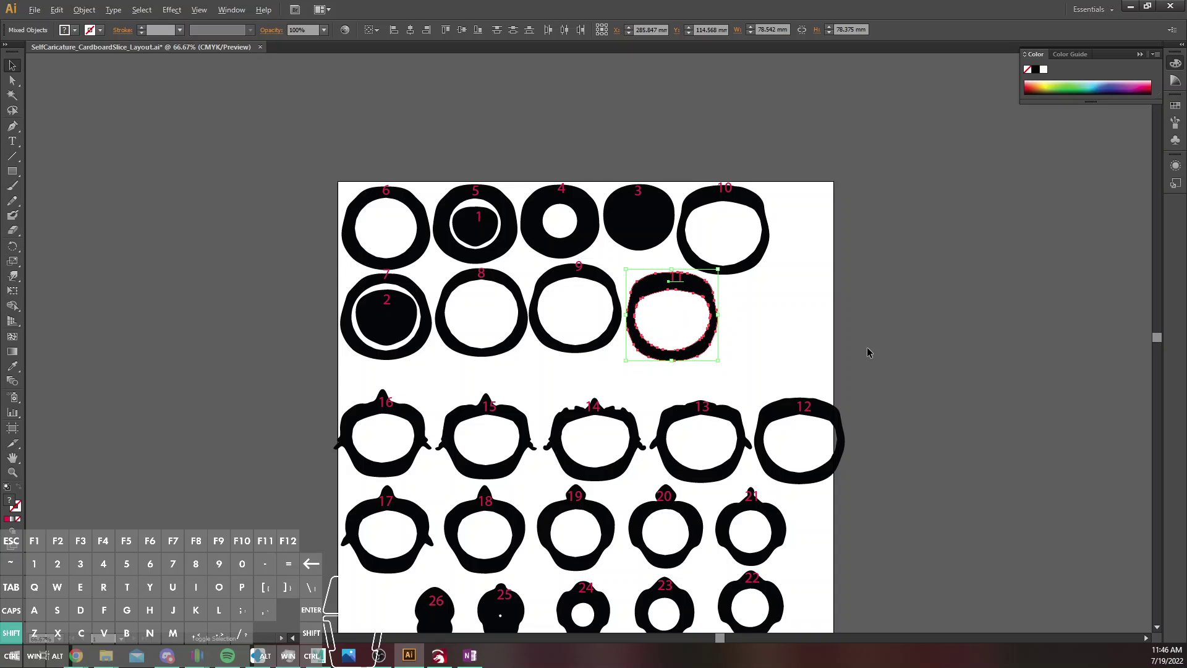
key("shift+Left")
key("shift+Up")
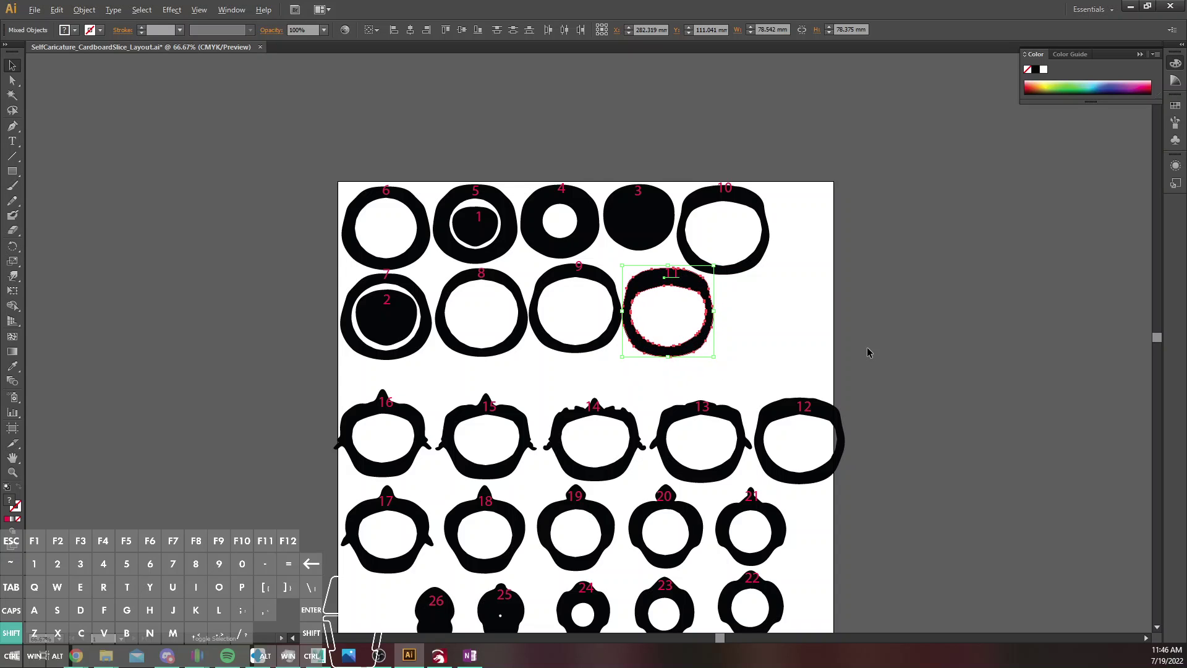
Move slice 12 with its label up into the second row, just inside the artboard's right edge
scroll(796, 372, "down", 2)
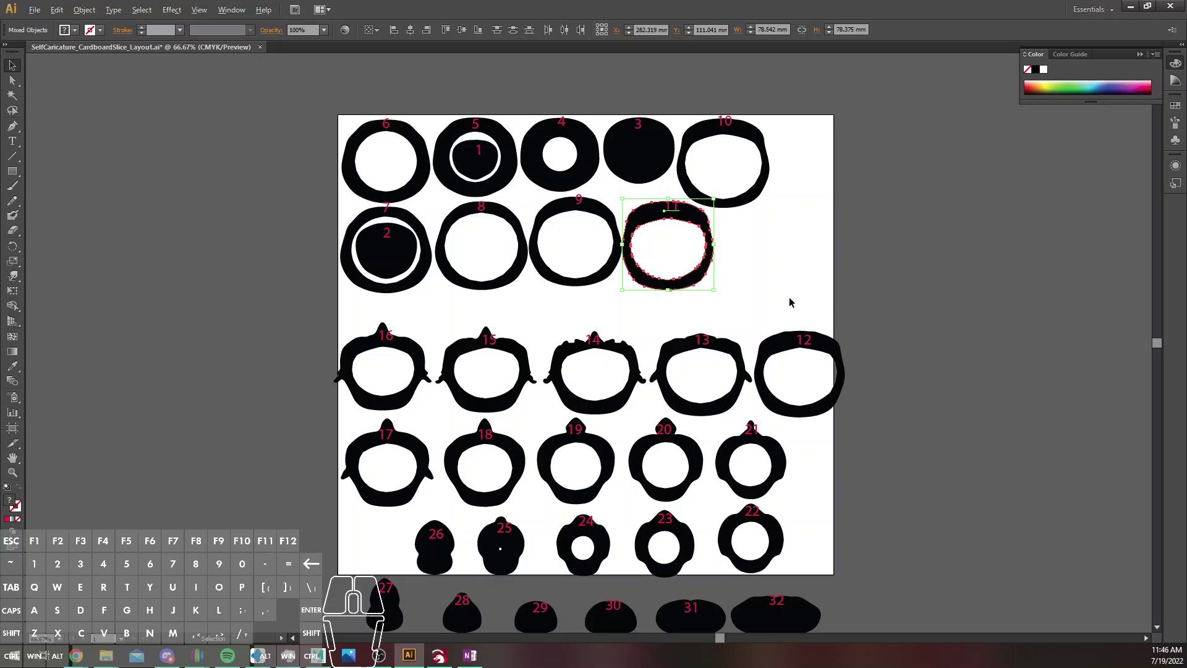
left_click(843, 379)
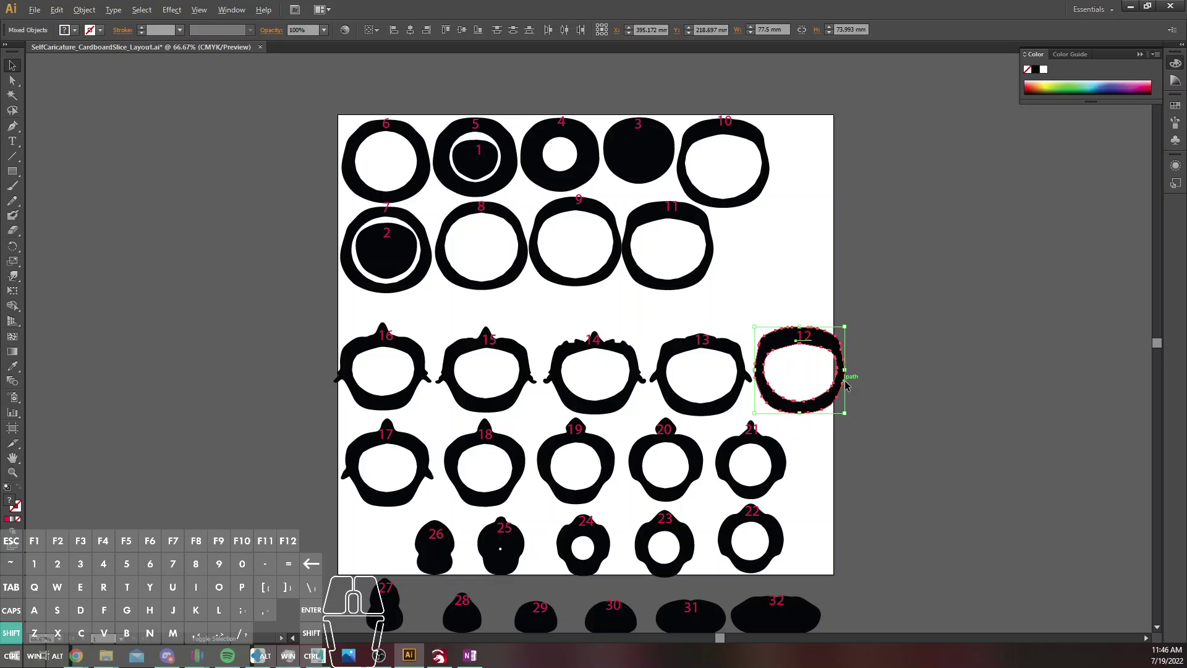
key("shift+Up")
key("shift+Up")
key("shift+Up")
key("shift+Up")
key("shift+Up")
key("shift+Up")
key("shift+Up")
key("shift+Up")
key("shift+Up")
key("shift+Up")
key("shift+Up")
key("shift+Up")
key("shift+Up")
key("shift+Up")
key("shift+Up")
key("shift+Up")
key("shift+Up")
key("shift+Up")
key("shift+Up")
key("shift+Up")
key("shift+Left")
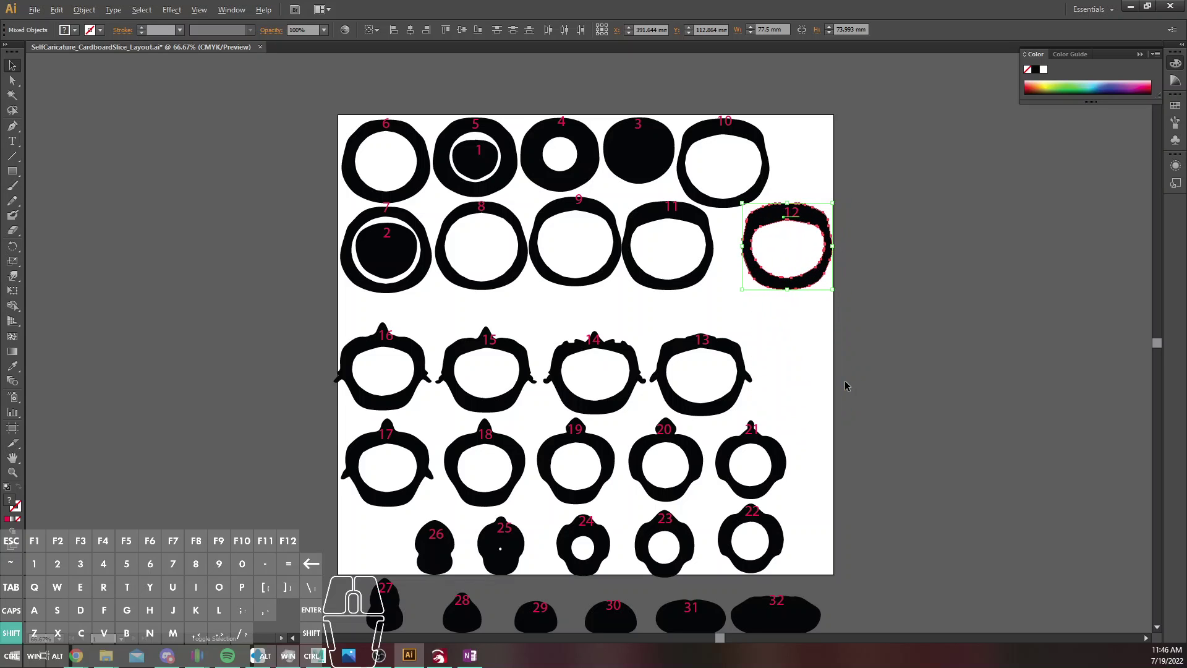
key("shift+Left")
key("shift+Left")
key("shift+Left")
key("shift+Right")
key("shift+Up")
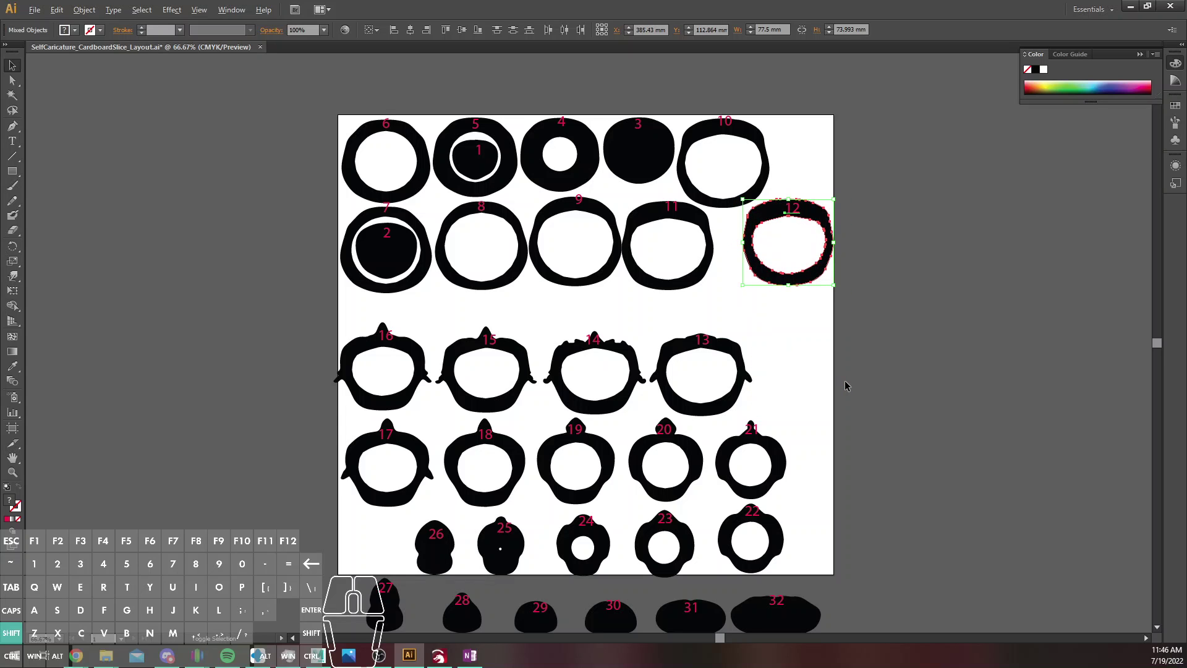
key("shift+Up")
Shift slice 13 with its label right, away from slice 14, into the space vacated by slice 12
left_click(724, 370)
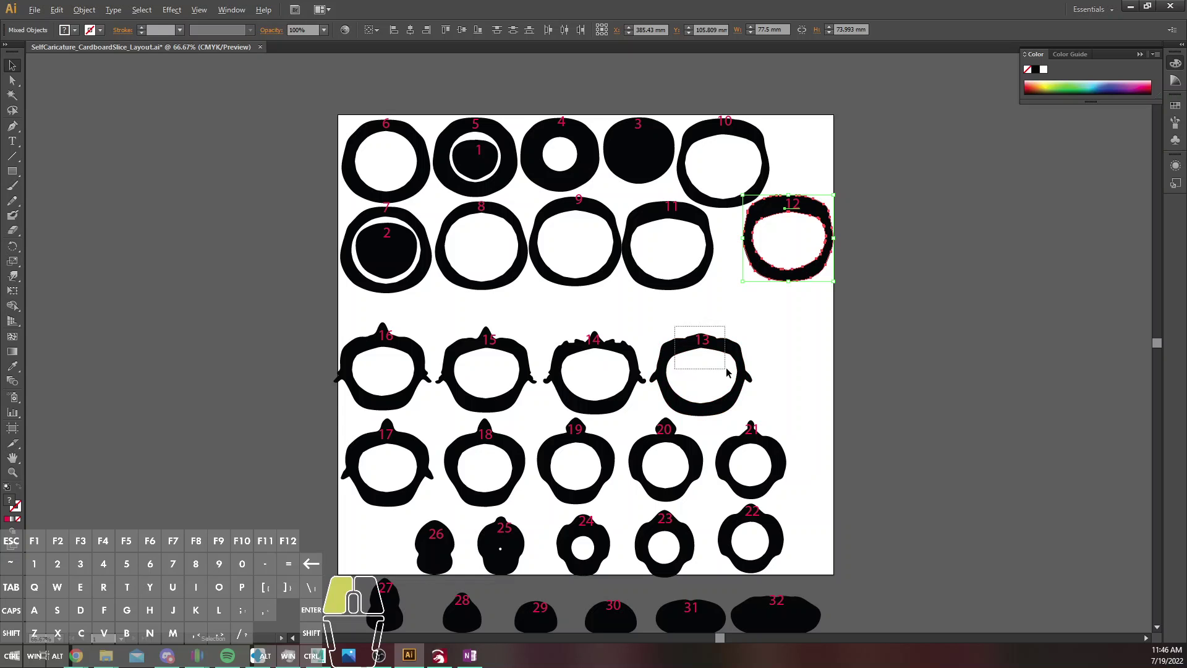
key("shift+Right")
key("shift+Right")
key("shift+Right")
key("shift+Right")
key("shift+Right")
key("shift+Right")
key("shift+Right")
key("shift+Right")
key("shift+Right")
key("shift+Right")
key("shift+Right")
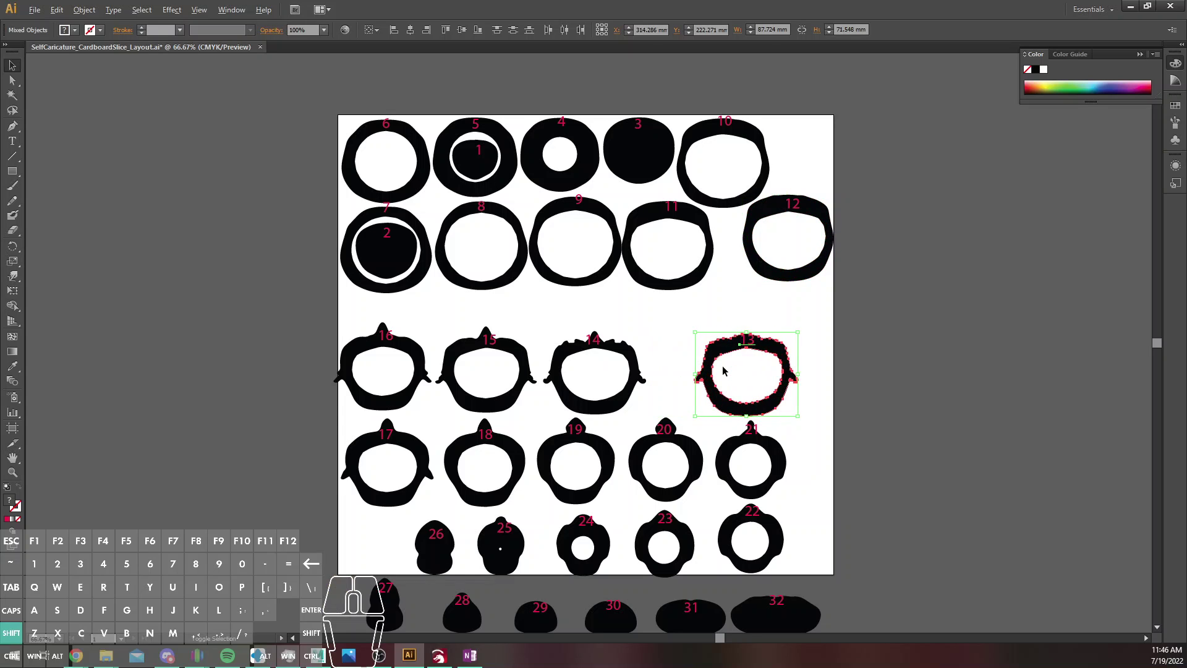
Nest slice 26 inside the opening of slice 6 and slice 25 inside slice 8, each with its label
left_click(434, 547)
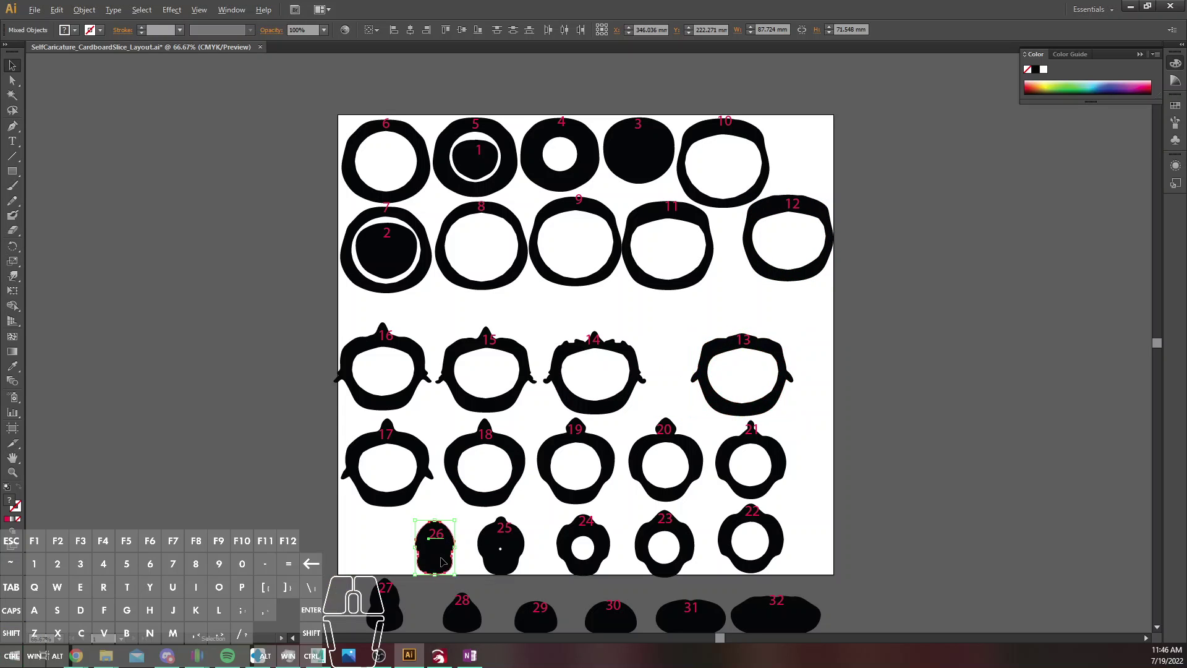
left_click_drag(433, 550, 384, 168)
left_click(500, 544)
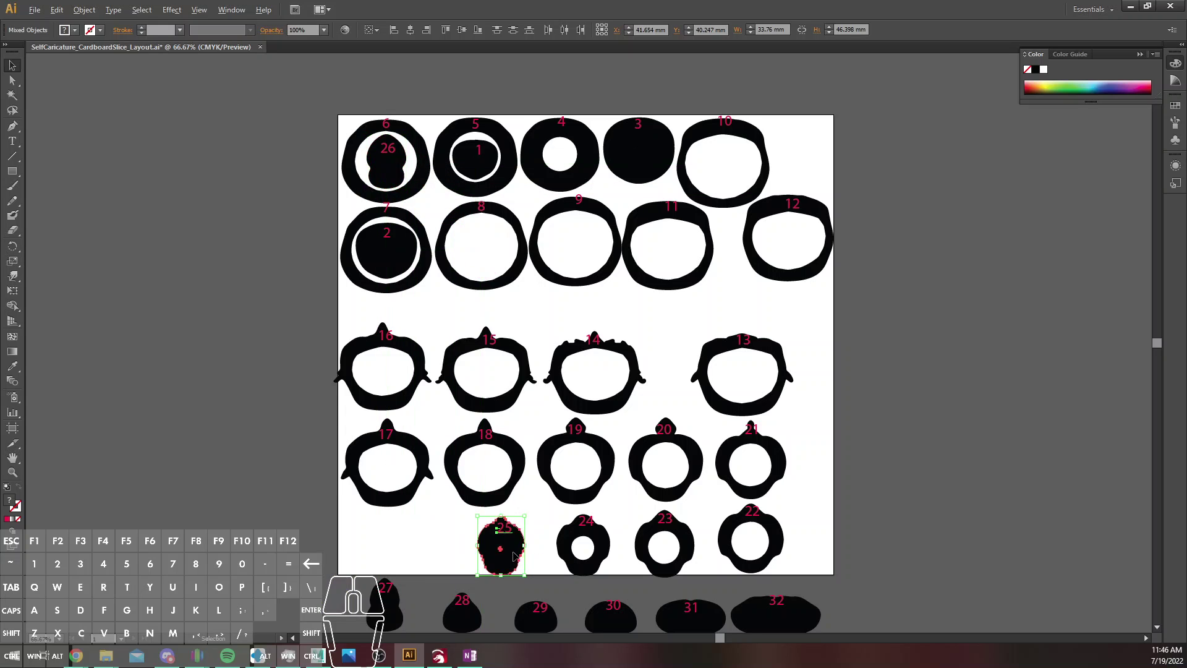
left_click_drag(500, 545, 480, 252)
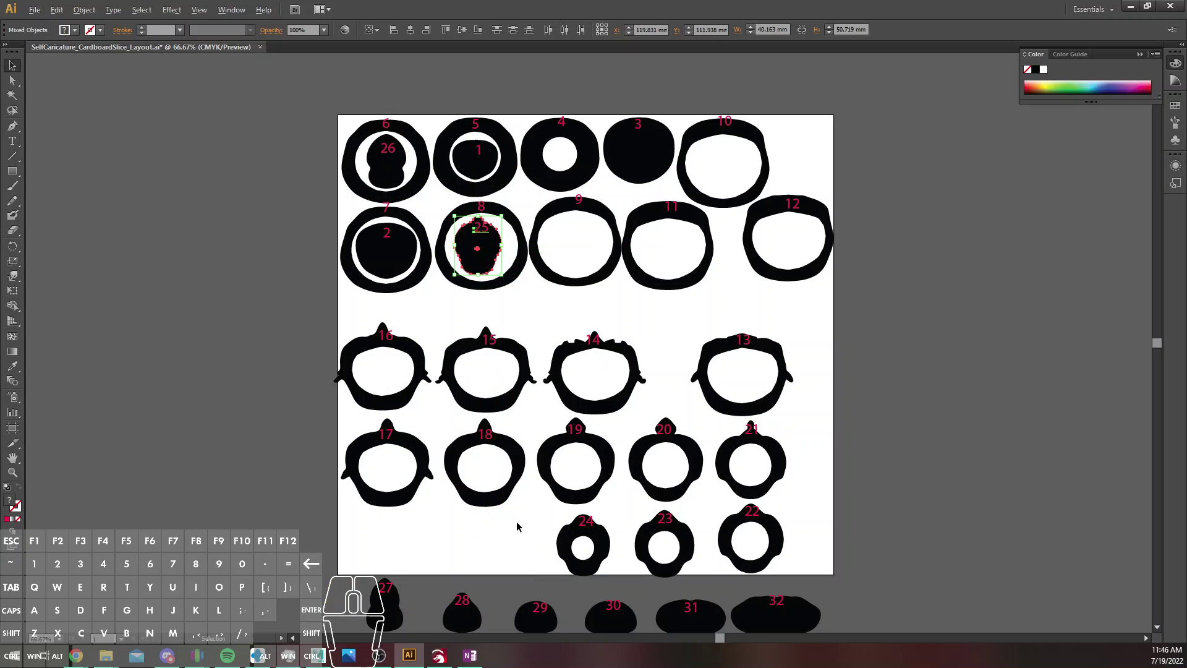
left_click_drag(533, 518, 612, 474)
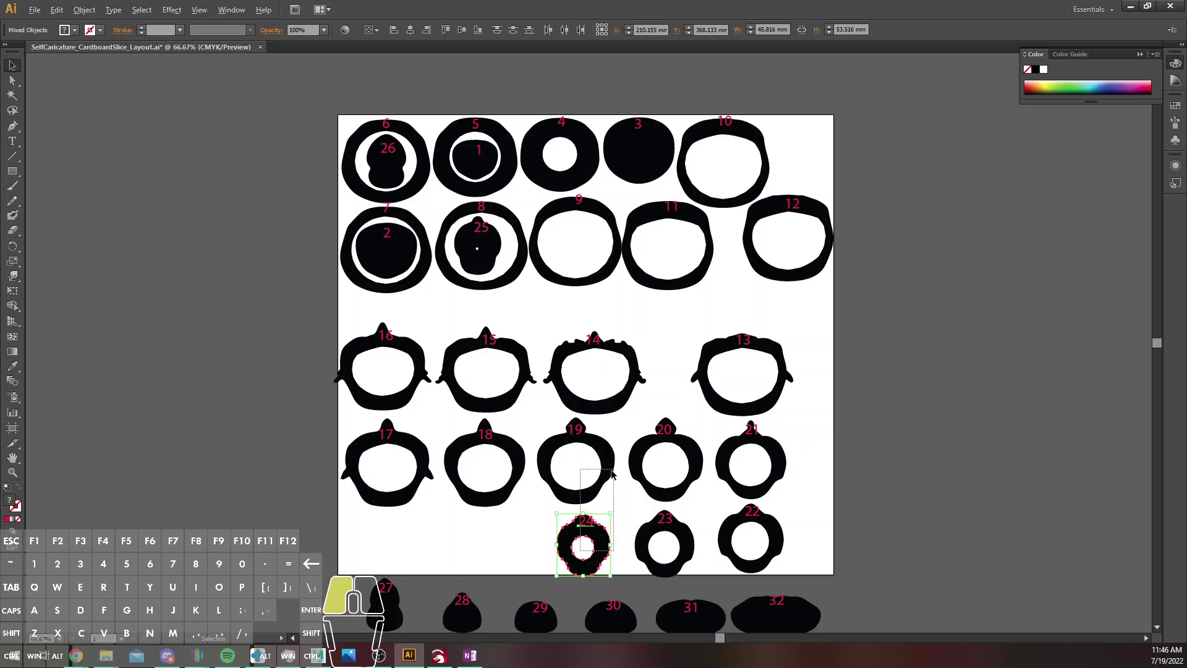
left_click_drag(603, 525, 586, 485)
left_click_drag(592, 547, 565, 242)
left_click_drag(685, 580, 685, 580)
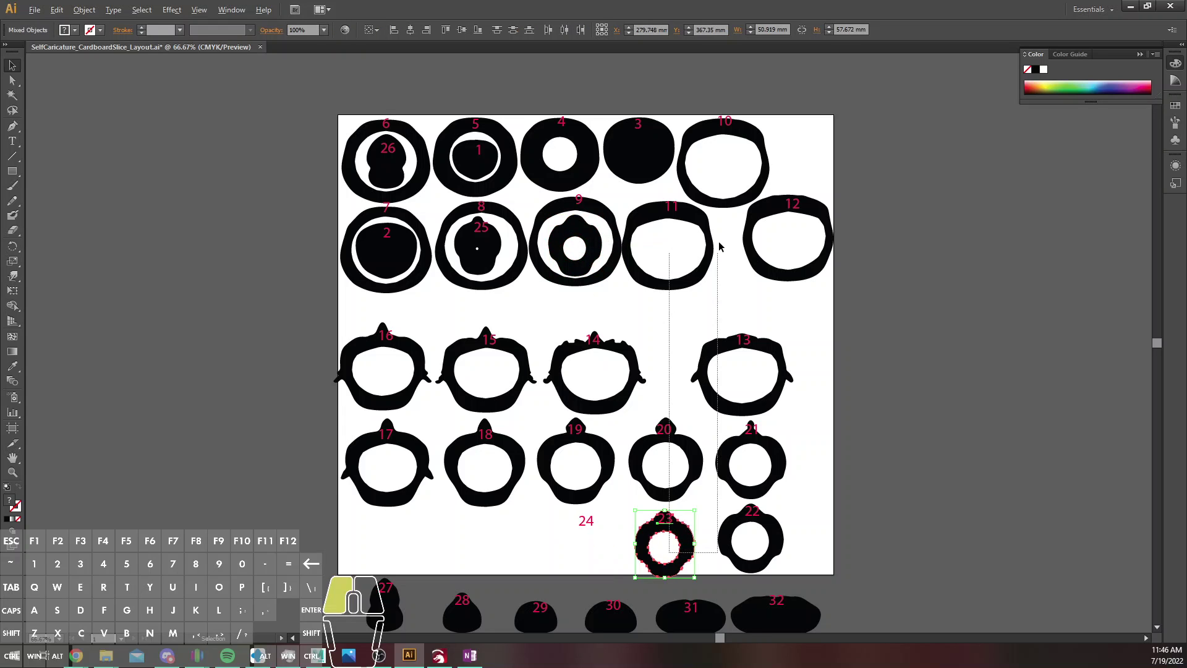
key("ctrl+z")
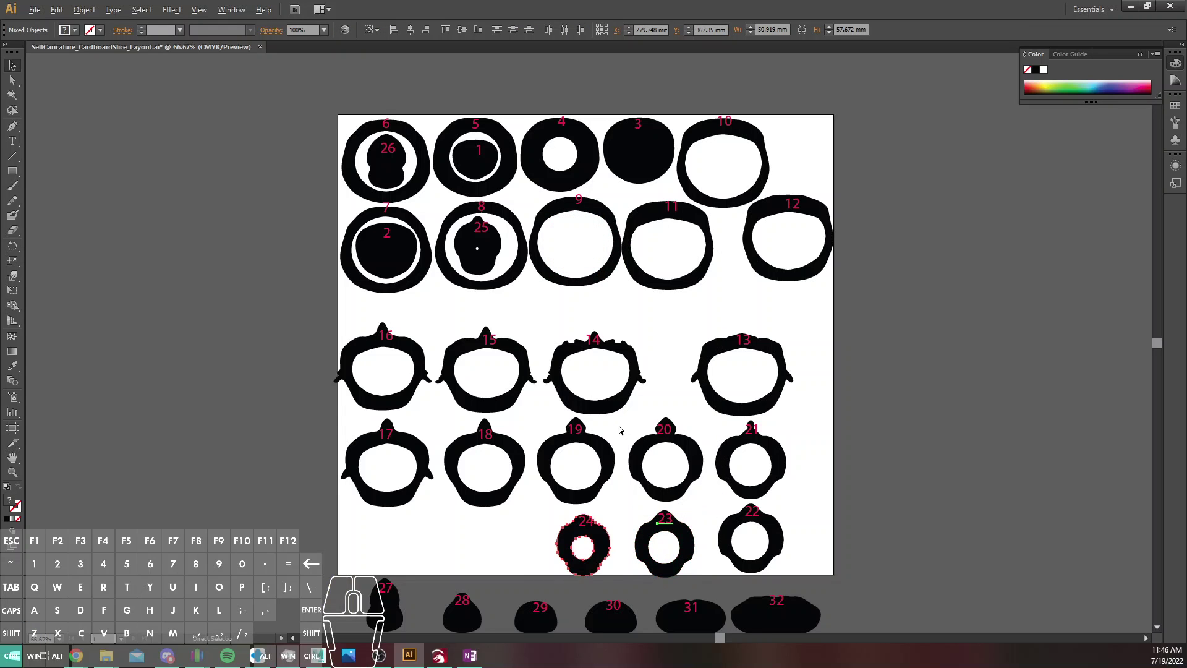
Nest slice 24 together with its label inside the opening of slice 9
left_click(590, 538)
left_click_drag(594, 546, 592, 242)
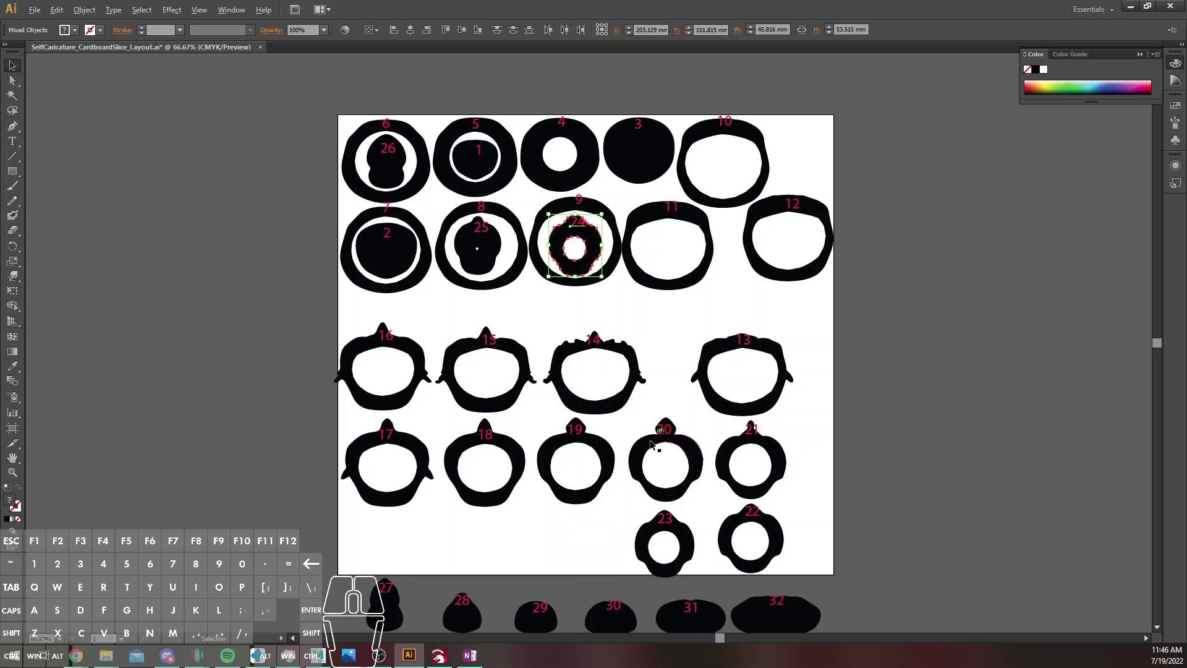
Move slice 23 with its label into the artboard's top-right corner beside slice 10 and nudge it slightly right
left_click(673, 526)
left_click_drag(673, 526, 818, 150)
key("Right")
key("Right")
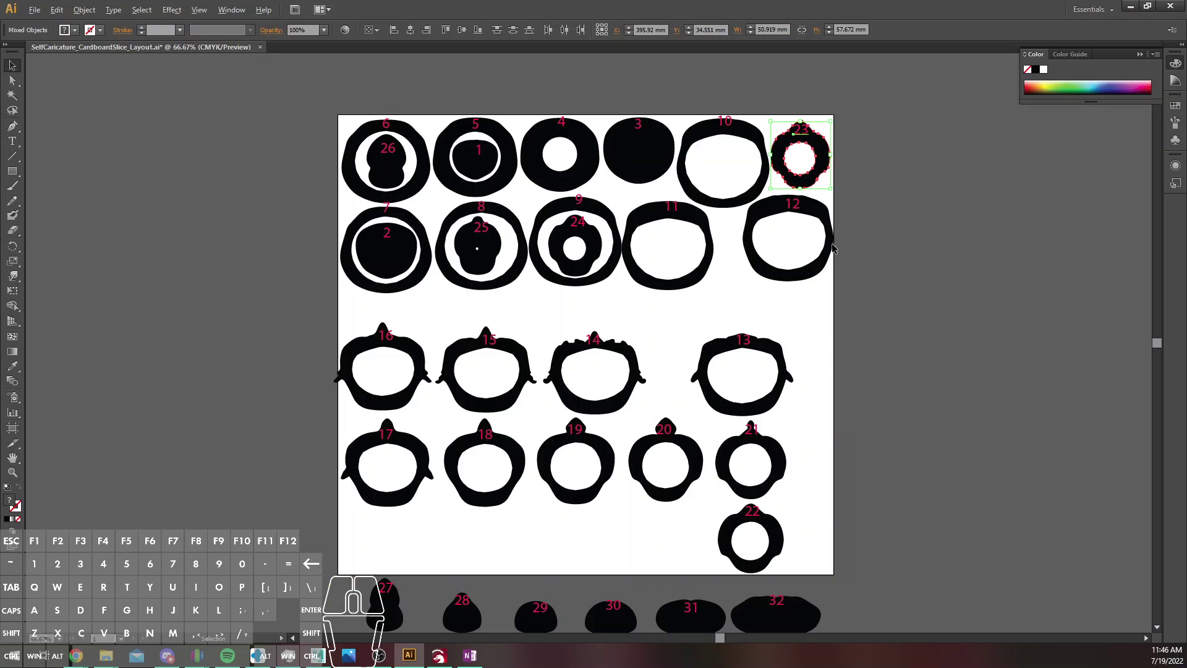
Nest slice 27 with its label inside the opening of slice 10 and adjust its position
scroll(819, 484, "down", 3)
scroll(773, 482, "up", 1)
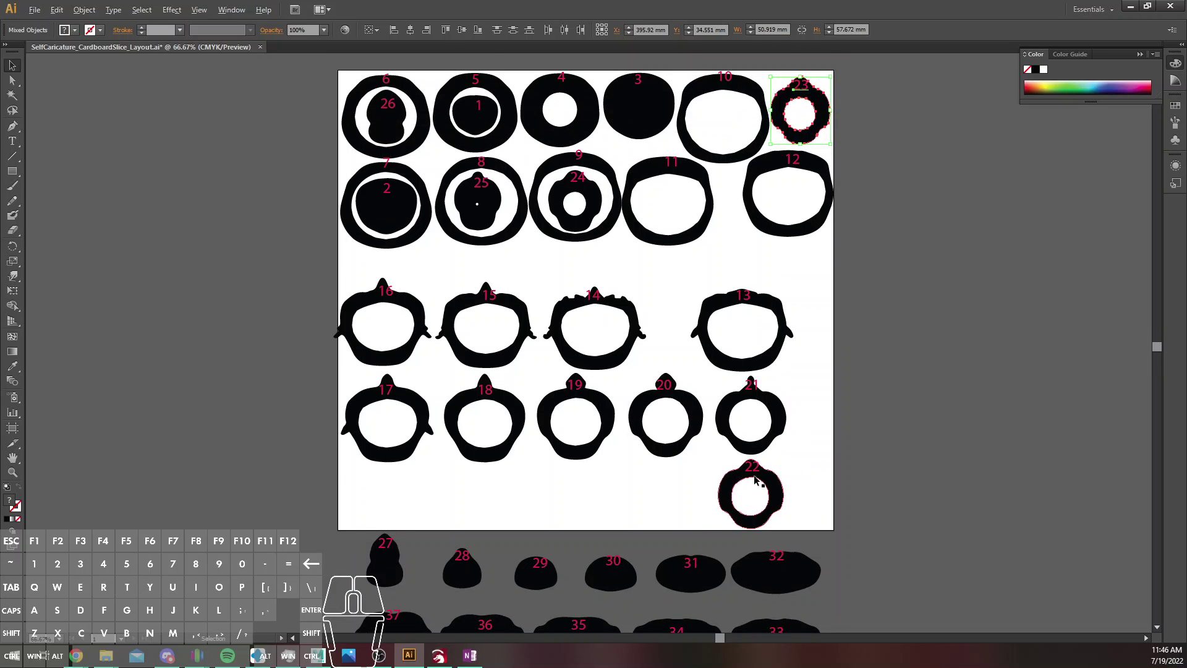
scroll(756, 479, "down", 1)
left_click(390, 546)
left_click_drag(389, 545, 724, 105)
left_click_drag(727, 107, 728, 111)
Nest slice 28 inside the opening of slice 16 and slice 29 inside slice 15, each with its label
left_click(465, 554)
left_click_drag(465, 555, 385, 312)
left_click_drag(487, 532, 488, 311)
Nest slice 30 with its label inside the opening of slice 18 and nudge it slightly left
left_click_drag(576, 521, 487, 396)
key("Left")
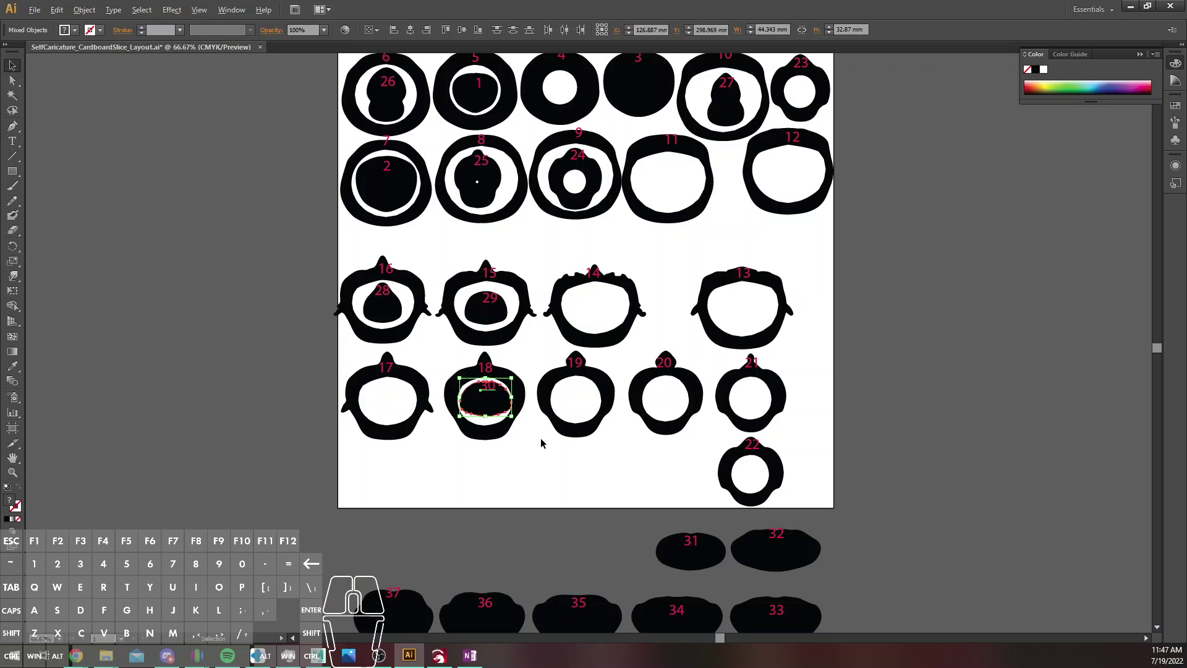
Fine-tune the position of slice 30 and its label inside slice 18, shifting them slightly left and down
key("Left")
key("Left")
key("Down")
left_click(537, 502)
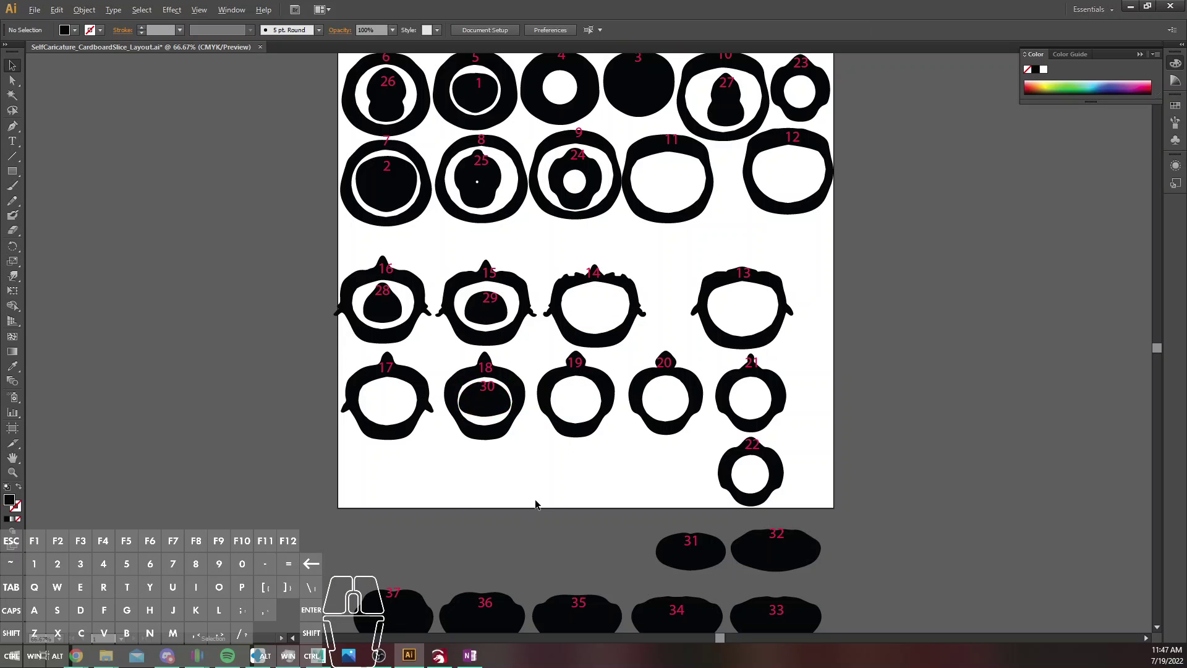
Nest slice 31 inside the opening of slice 11 and move slice 38 onto the artboard below slices 17 and 18, each with its label
scroll(592, 465, "down", 1)
left_click_drag(695, 509, 675, 139)
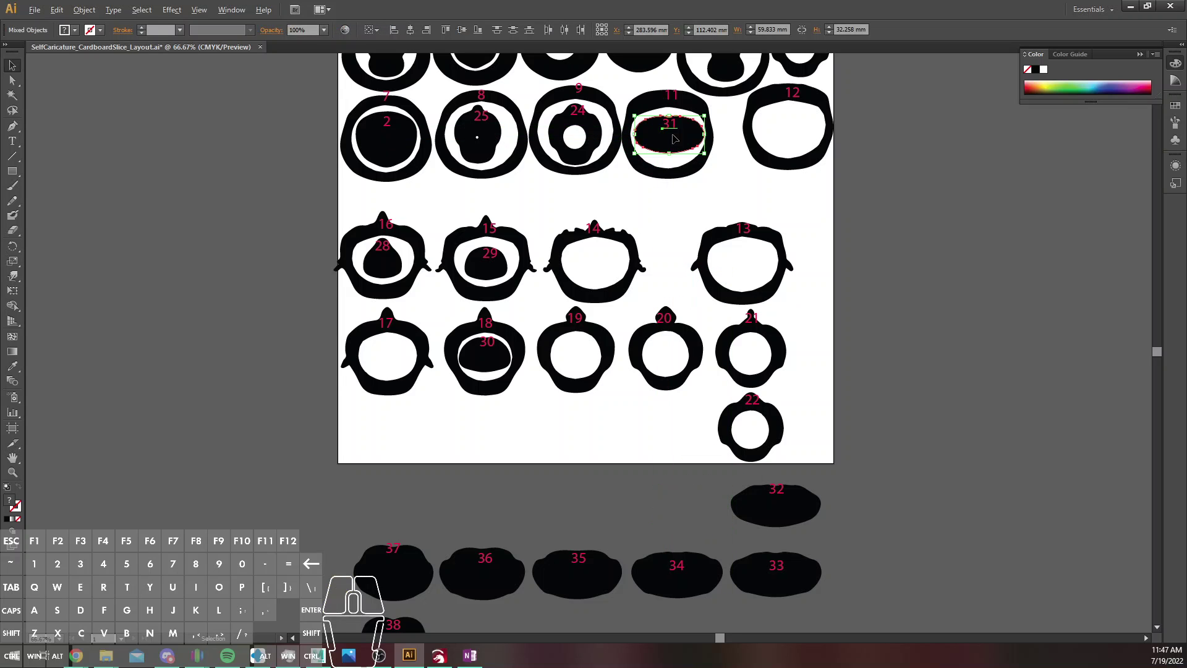
scroll(626, 482, "down", 5)
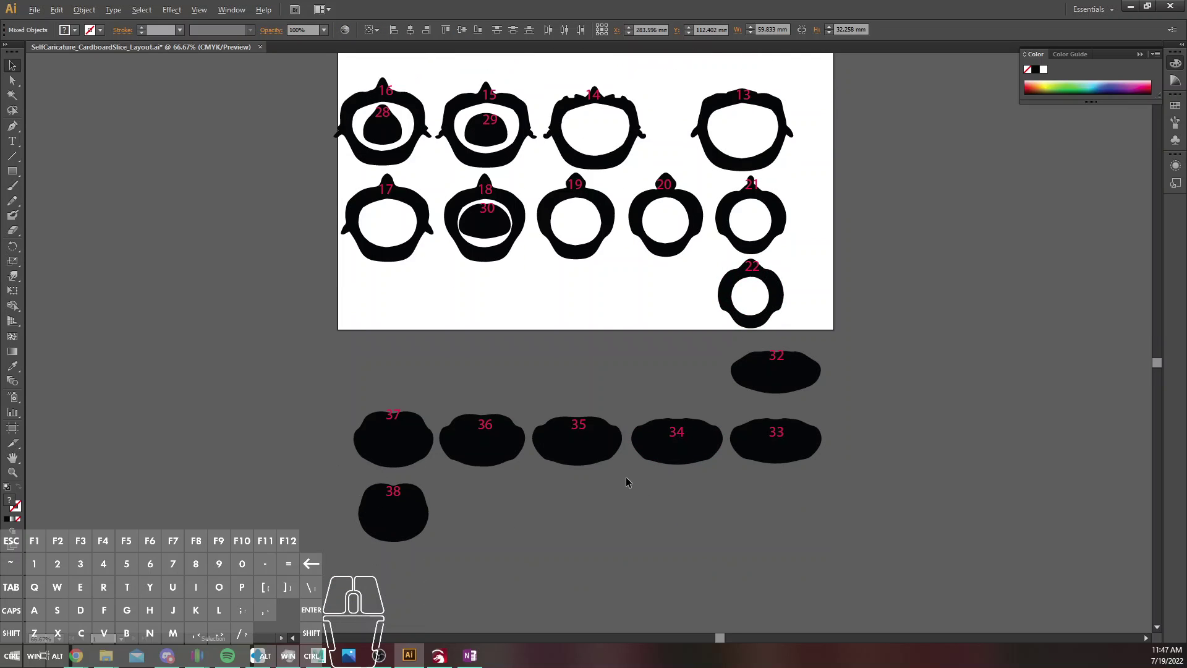
left_click_drag(502, 598, 502, 597)
left_click_drag(389, 526, 421, 311)
scroll(755, 459, "up", 6)
scroll(755, 458, "down", 2)
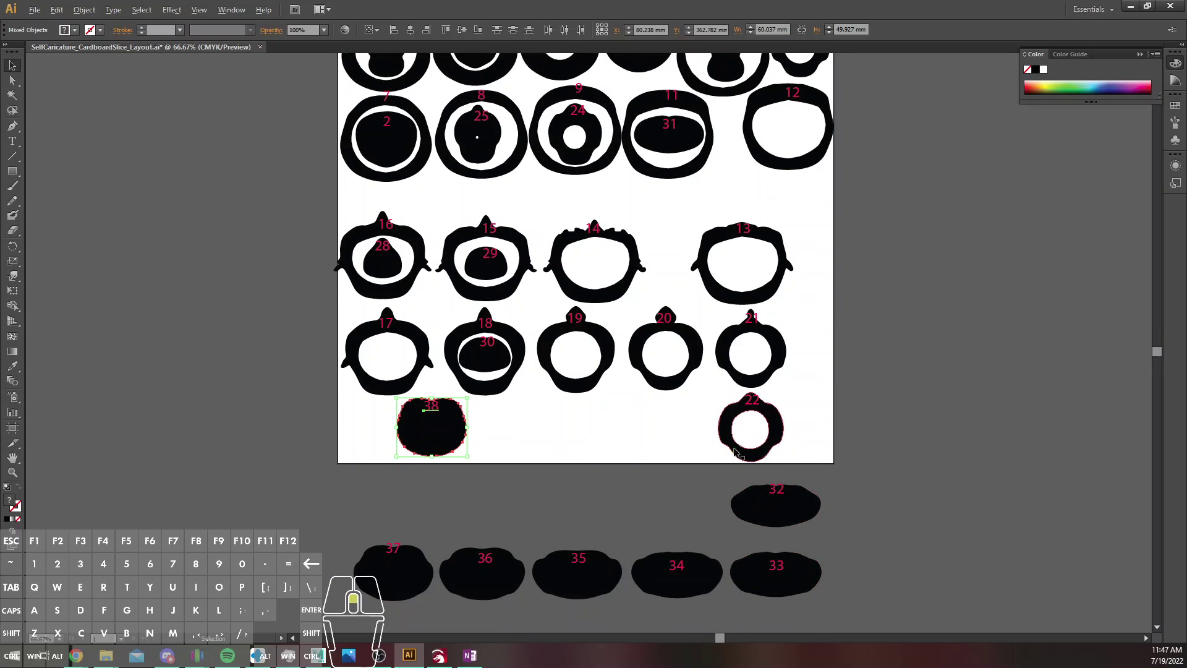
Shift slice 12 with its label slightly left and down, away from the artboard's right edge
scroll(756, 458, "up", 3)
left_click_drag(717, 286, 784, 357)
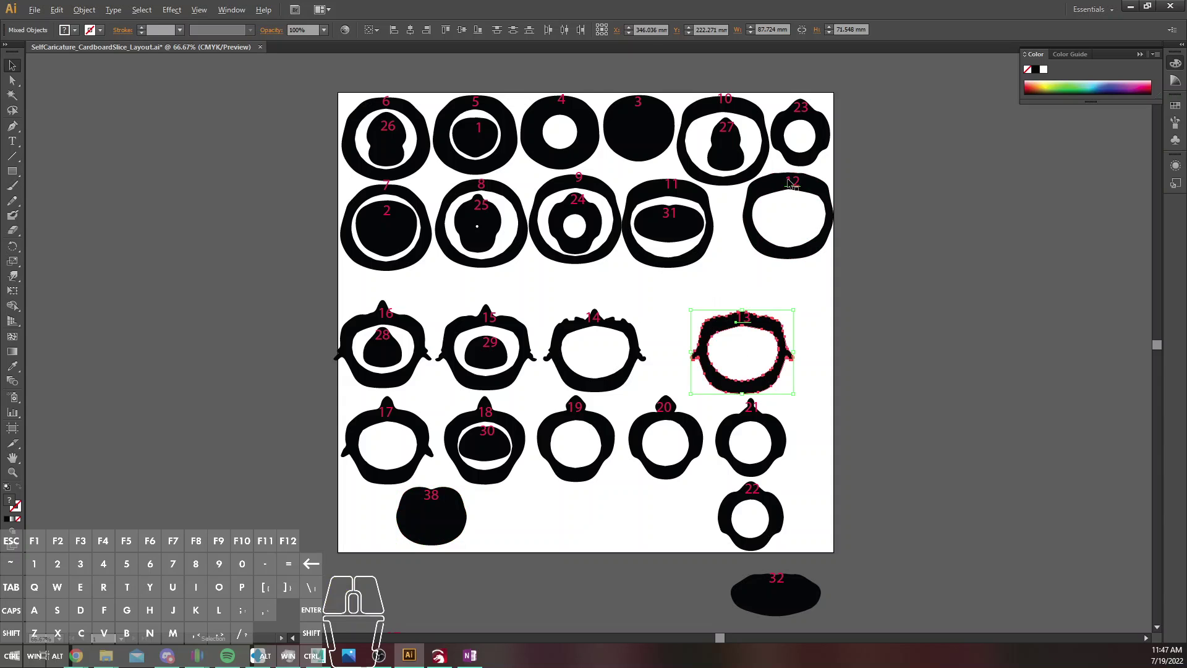
left_click(801, 183)
left_click_drag(802, 183, 802, 184)
Move slice 21 with its label up into the gap below slices 11 and 12
left_click(715, 422)
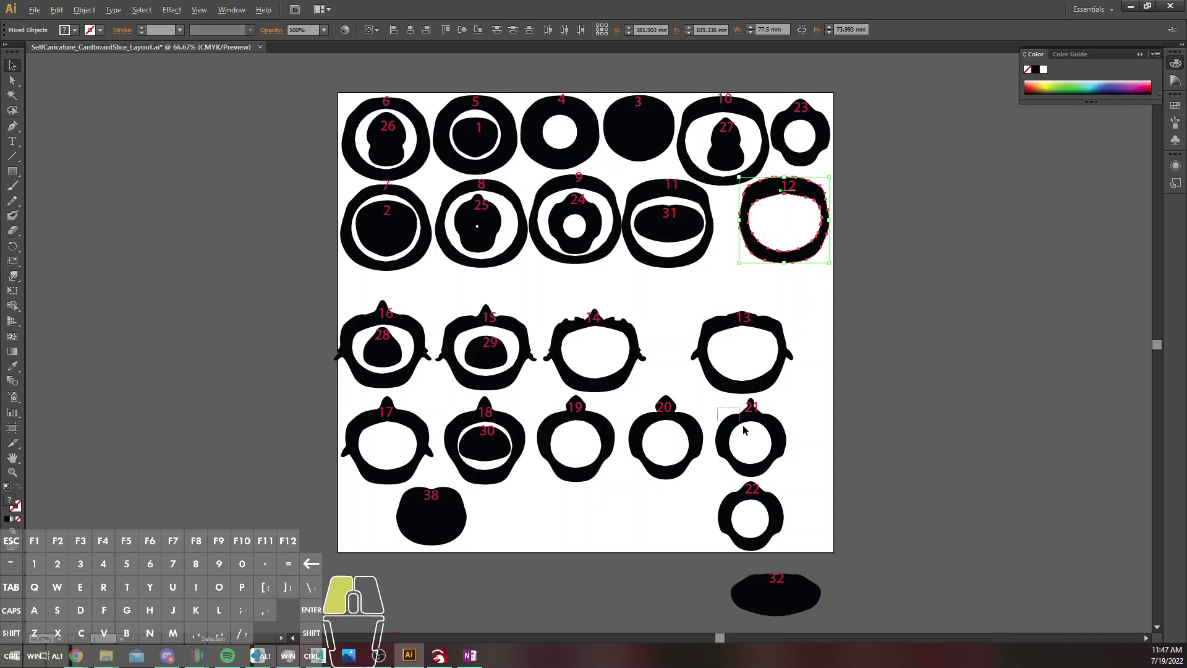
left_click_drag(751, 446, 737, 285)
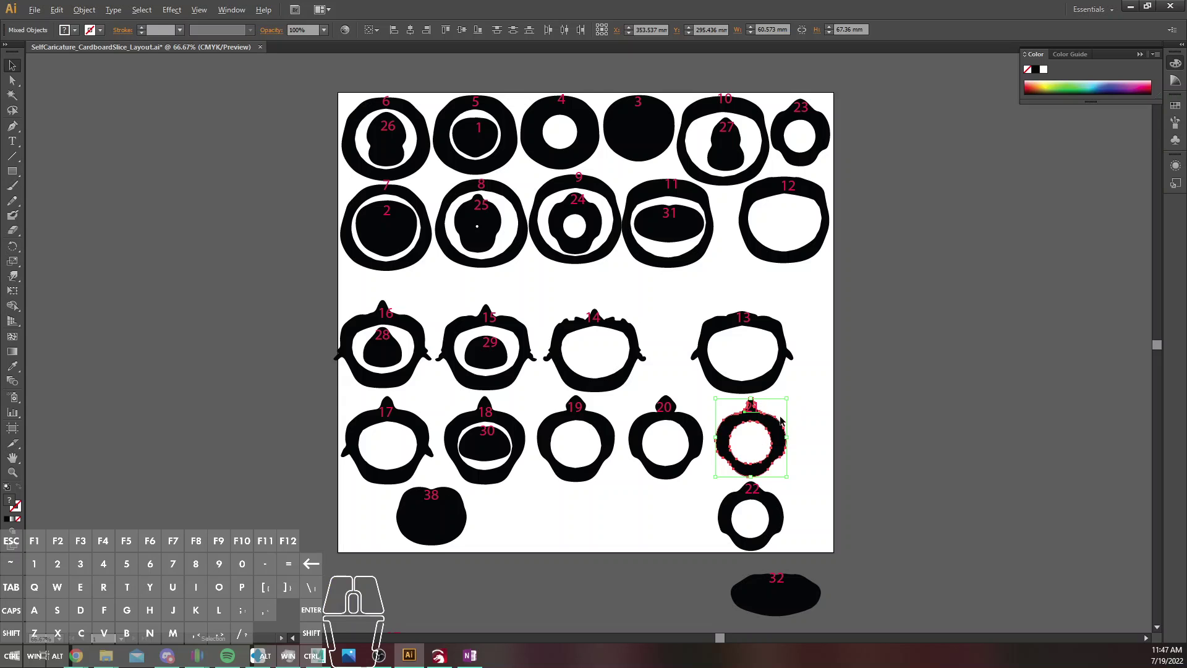
left_click_drag(772, 429, 753, 277)
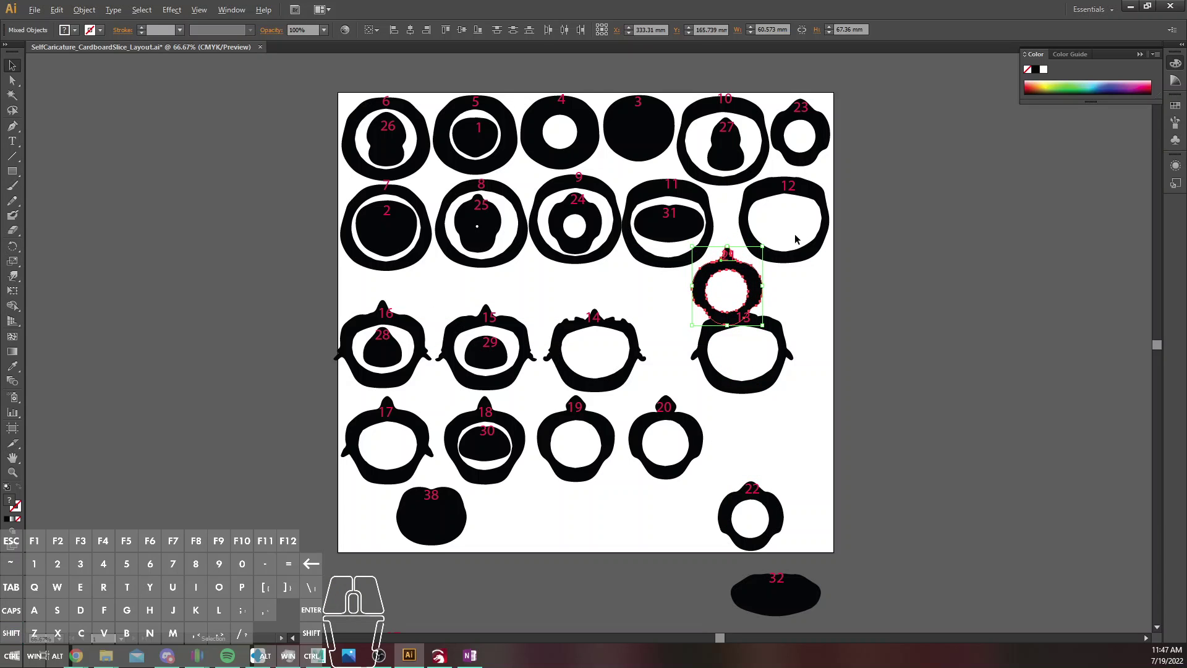
Move slice 13 down and right to the artboard's right edge below slice 12, and place its label back on it
left_click(734, 322)
left_click(749, 325)
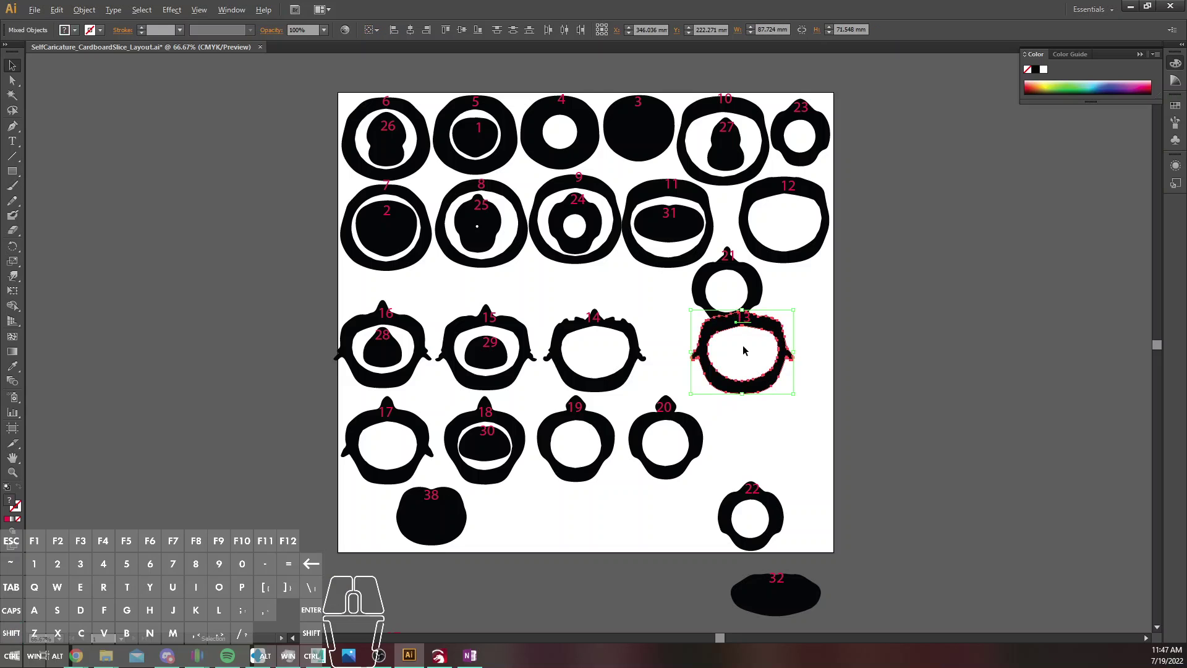
left_click_drag(739, 346, 783, 390)
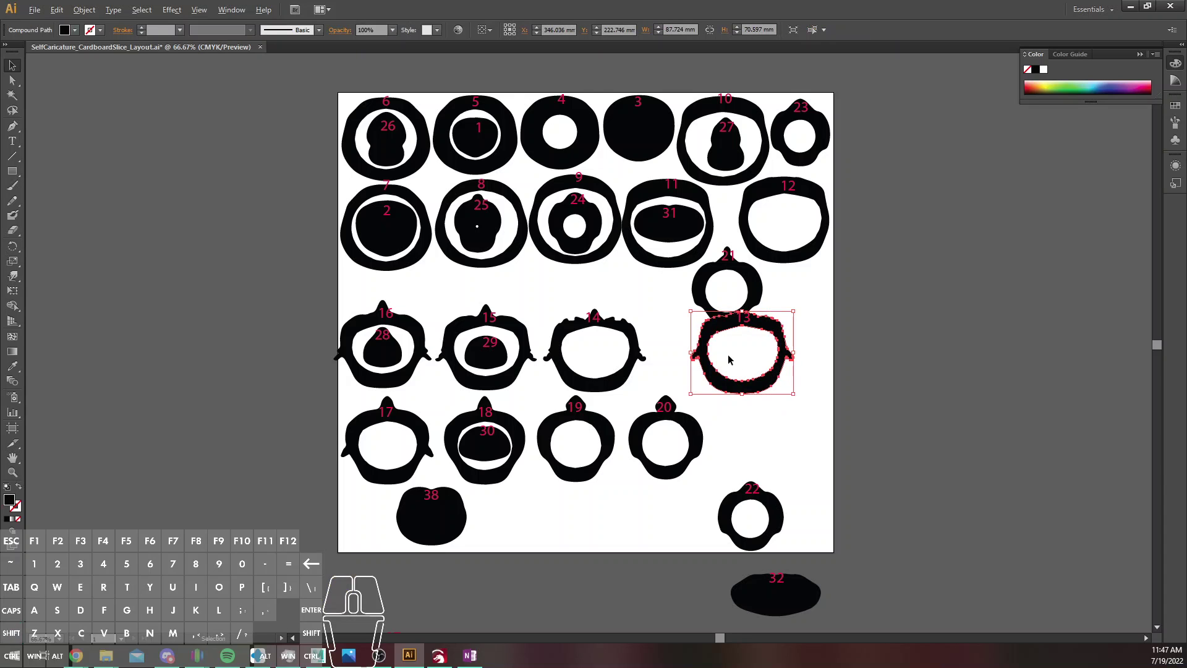
key("shift+Down")
key("shift+Down")
key("shift+Down")
key("shift+Down")
key("shift+Right")
key("shift+Right")
key("shift+Right")
key("shift+Right")
key("shift+Right")
key("shift+Right")
key("shift+Right")
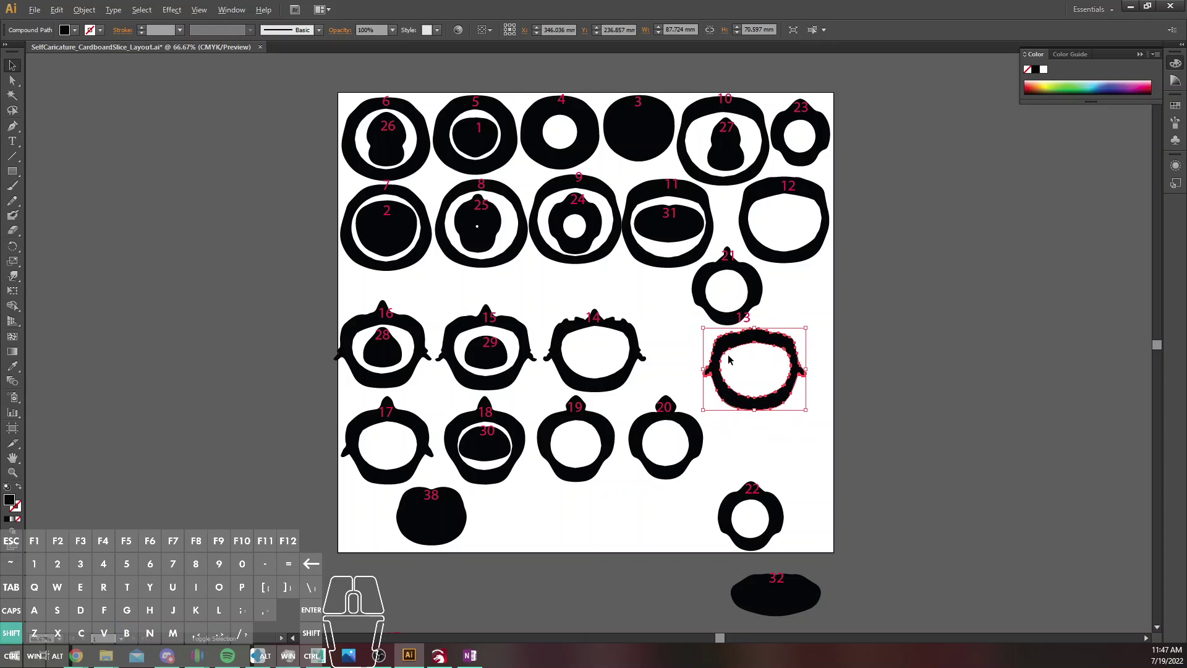
key("shift+Right")
key("shift+Right")
key("shift+Up")
key("shift+Up")
key("shift+Up")
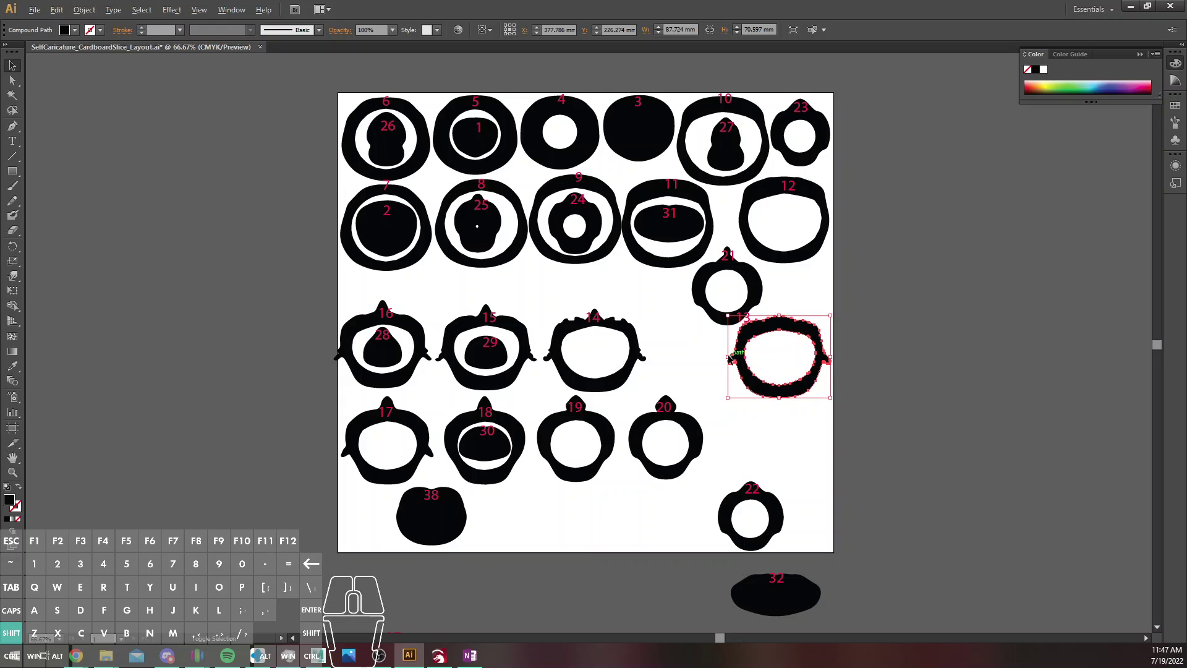
left_click(745, 319)
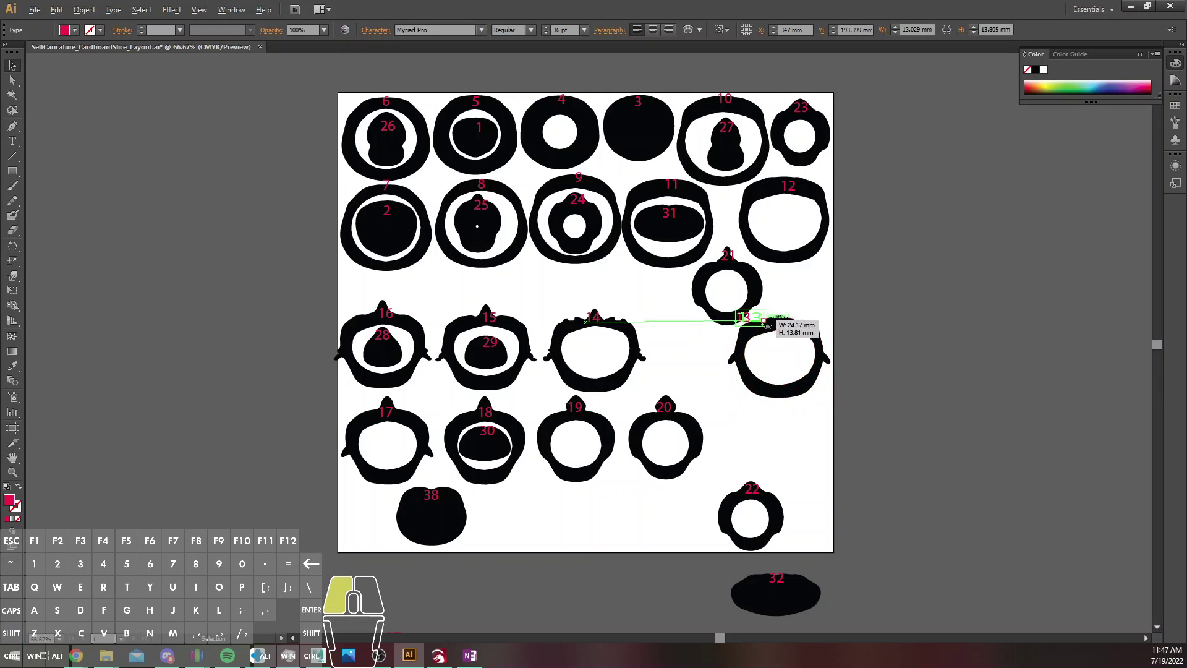
left_click_drag(746, 319, 786, 323)
Move slice 22 with its label to the artboard's right edge directly below slice 13
left_click_drag(742, 466, 805, 422)
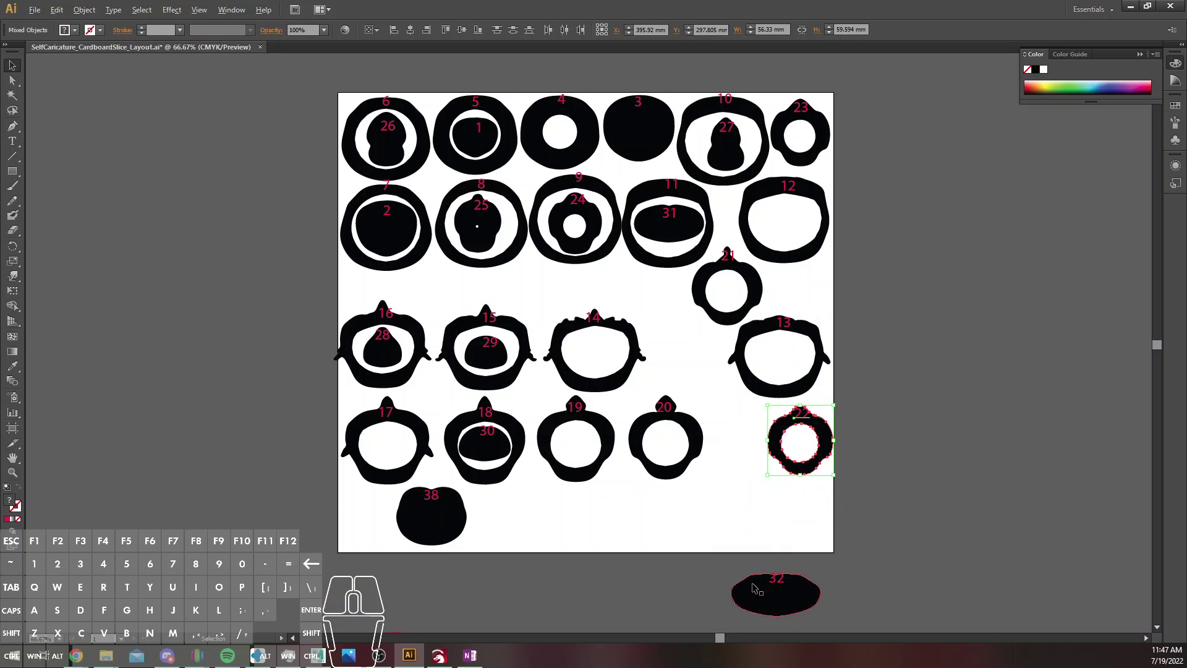
scroll(680, 559, "down", 3)
left_click_drag(324, 465, 1017, 594)
scroll(588, 339, "up", 2)
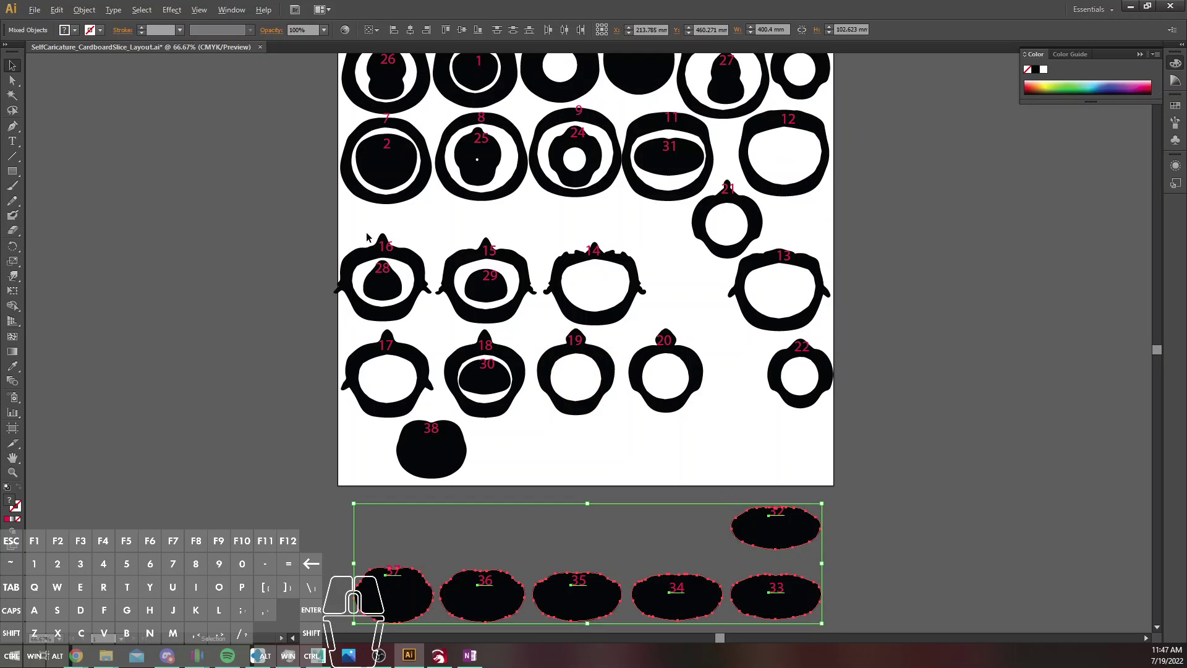
Move the row of slices 16, 15 and 14, with nested slices and labels, up toward the row above and slightly right inside the artboard
left_click_drag(302, 235, 677, 319)
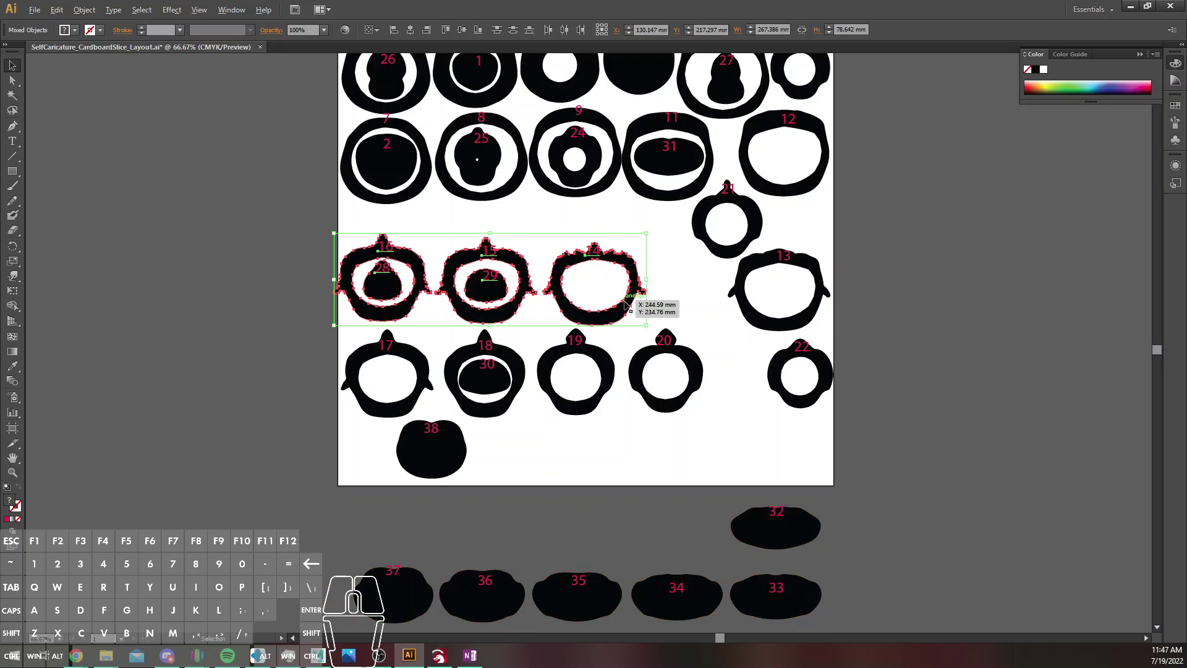
key("shift+Right")
key("shift+Right")
key("shift+Up")
key("shift+Up")
key("shift+Up")
key("shift+Up")
key("shift+Up")
key("shift+Up")
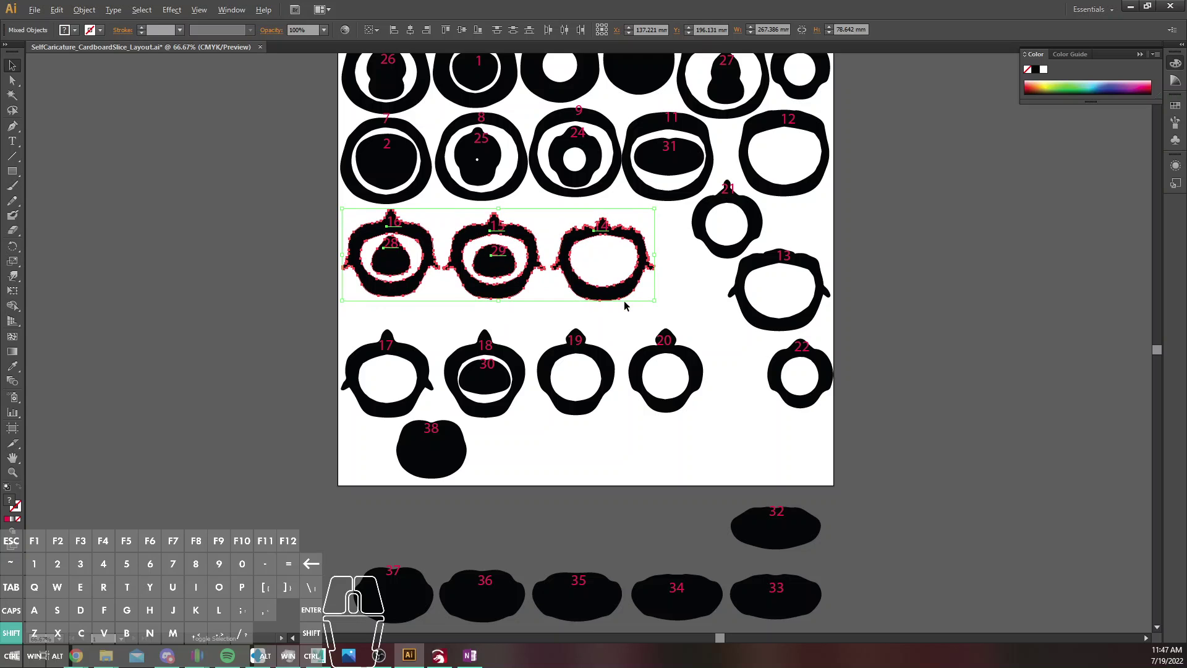
key("shift+Up")
key("shift+Left")
key("shift+Down")
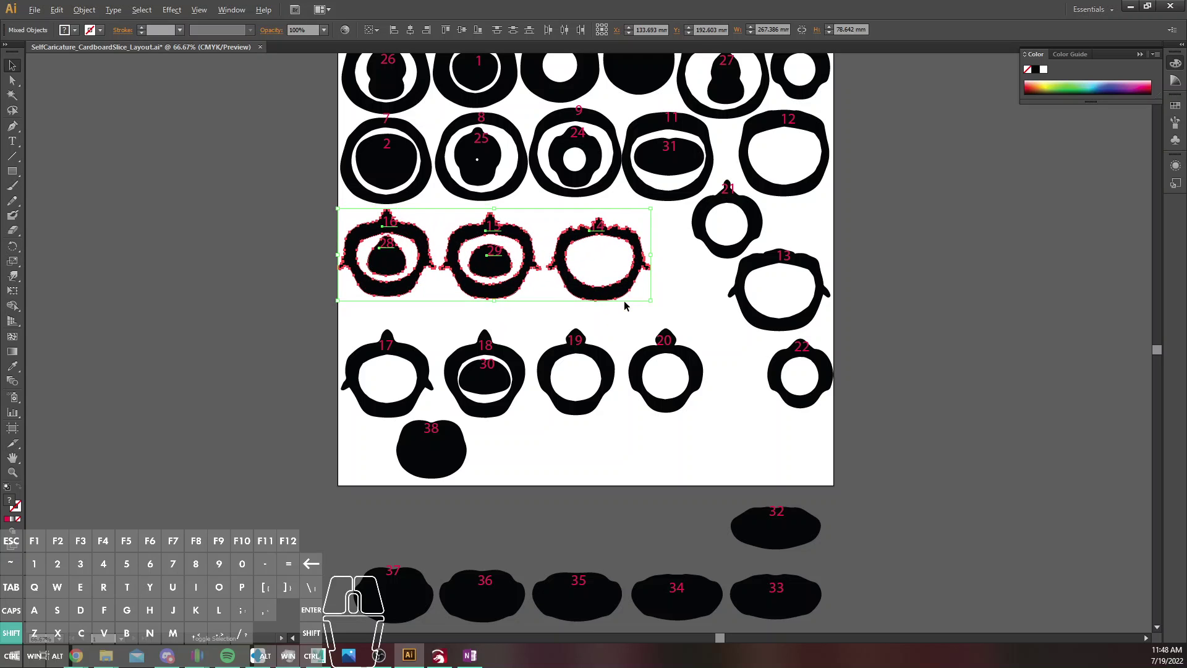
Move slice 17 with its label straight up until it sits closely below slice 16
left_click(387, 331)
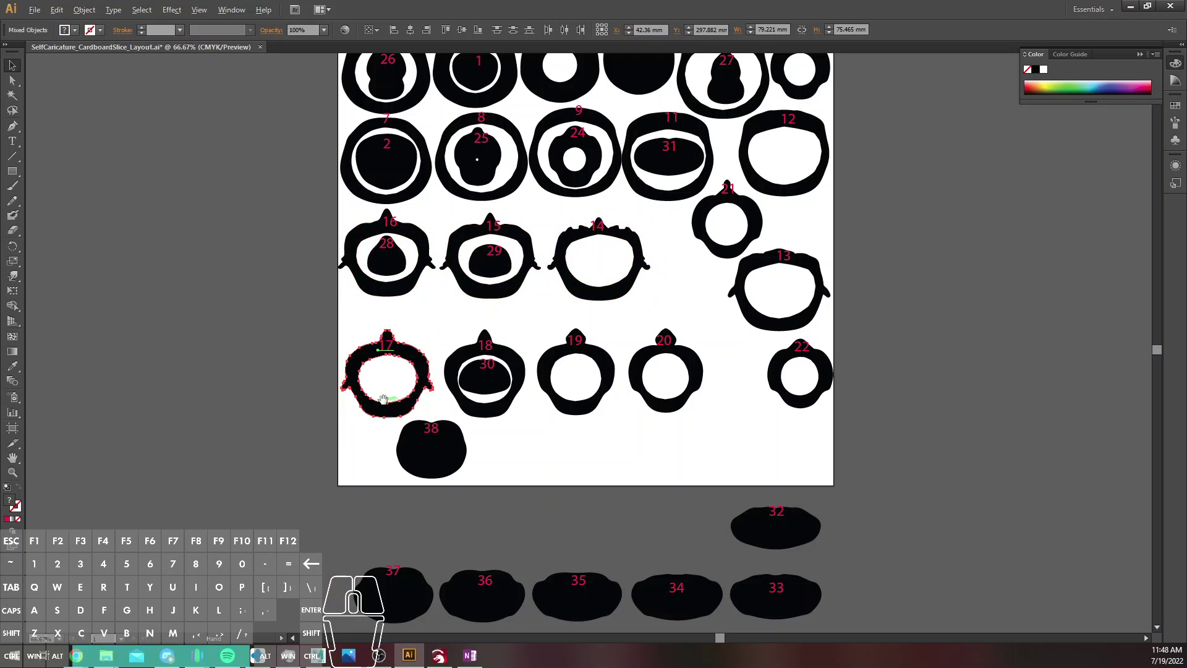
key("shift+Up")
key("shift+Up")
key("shift+Up")
key("shift+Up")
key("shift+Up")
key("shift+Up")
key("shift+Up")
key("shift+Up")
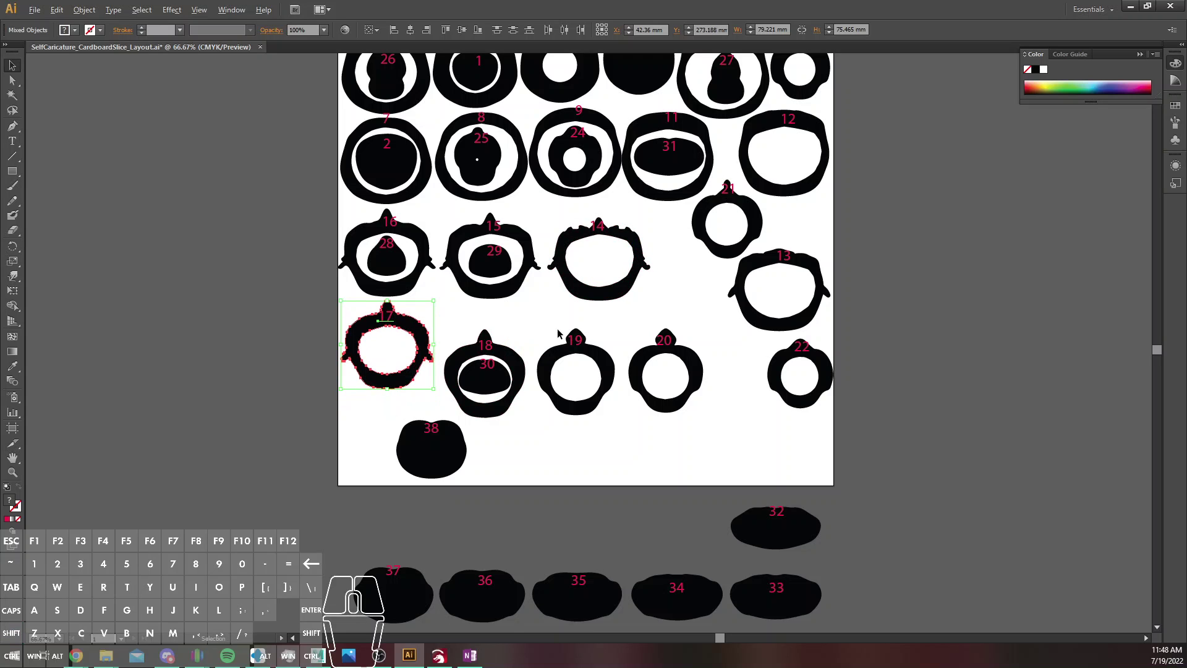
Move slice 18, with nested slice 30 and both labels, up and left until it sits tightly beside slice 17
left_click(485, 388)
key("shift+Up")
key("shift+Up")
key("shift+Up")
key("shift+Up")
key("shift+Up")
key("shift+Up")
key("shift+Up")
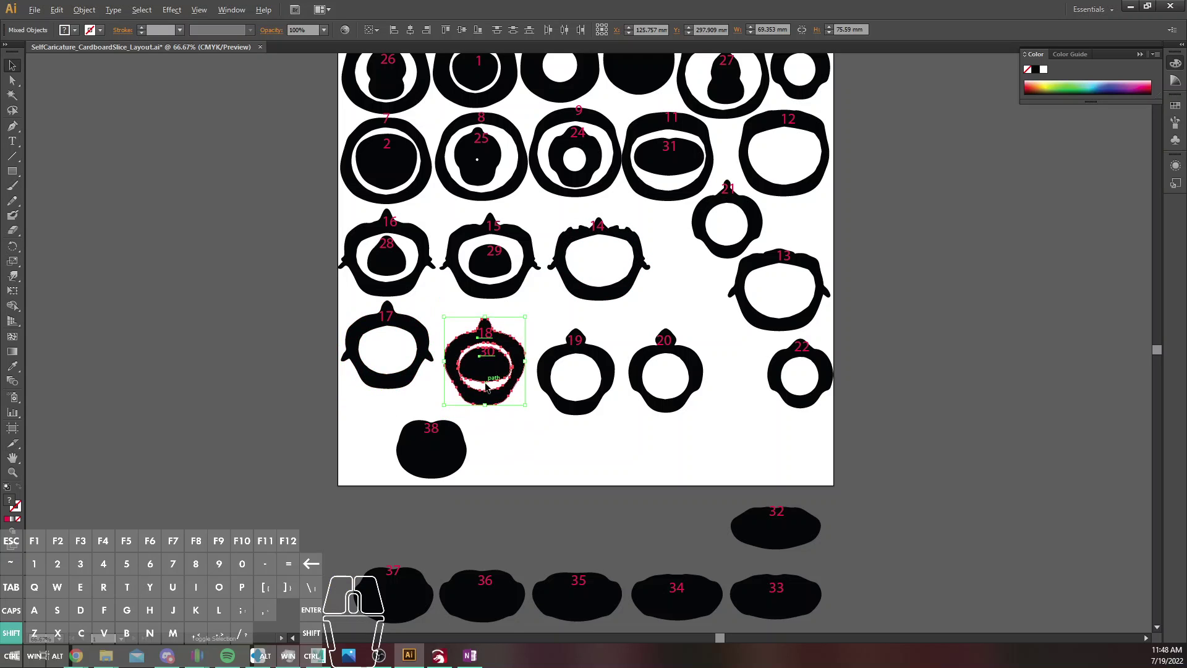
key("shift+Left")
key("shift+Left")
key("shift+Left")
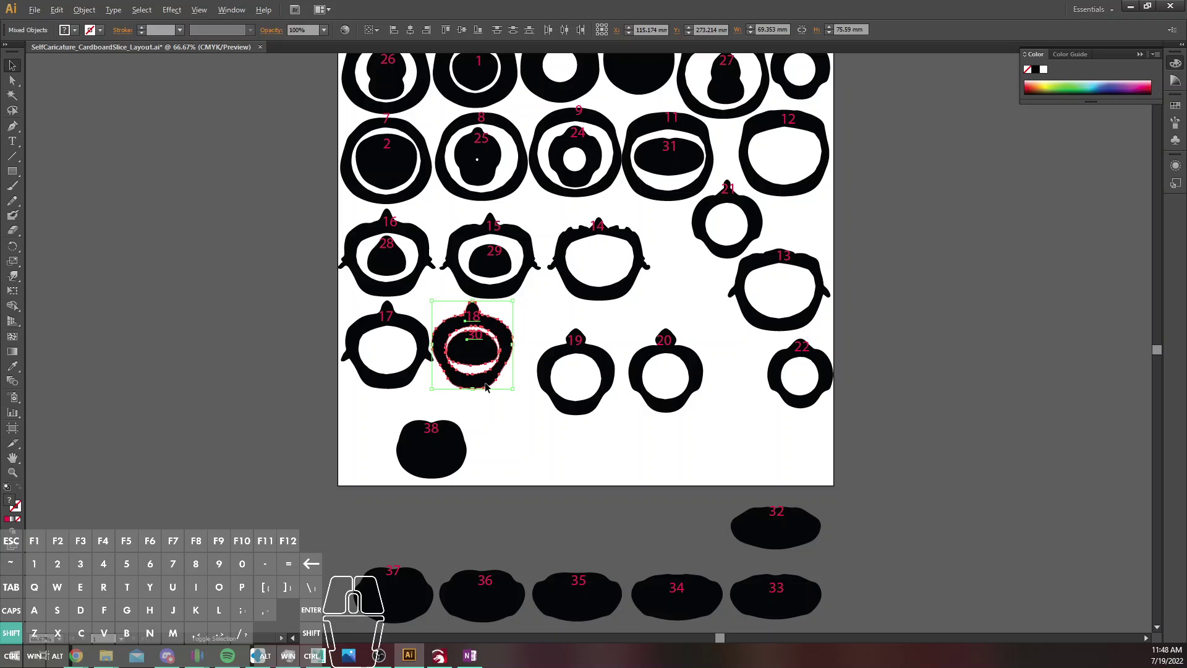
Move slice 19 with its label up and left beside slice 18, fitting its tip between slices 15 and 14
left_click(546, 383)
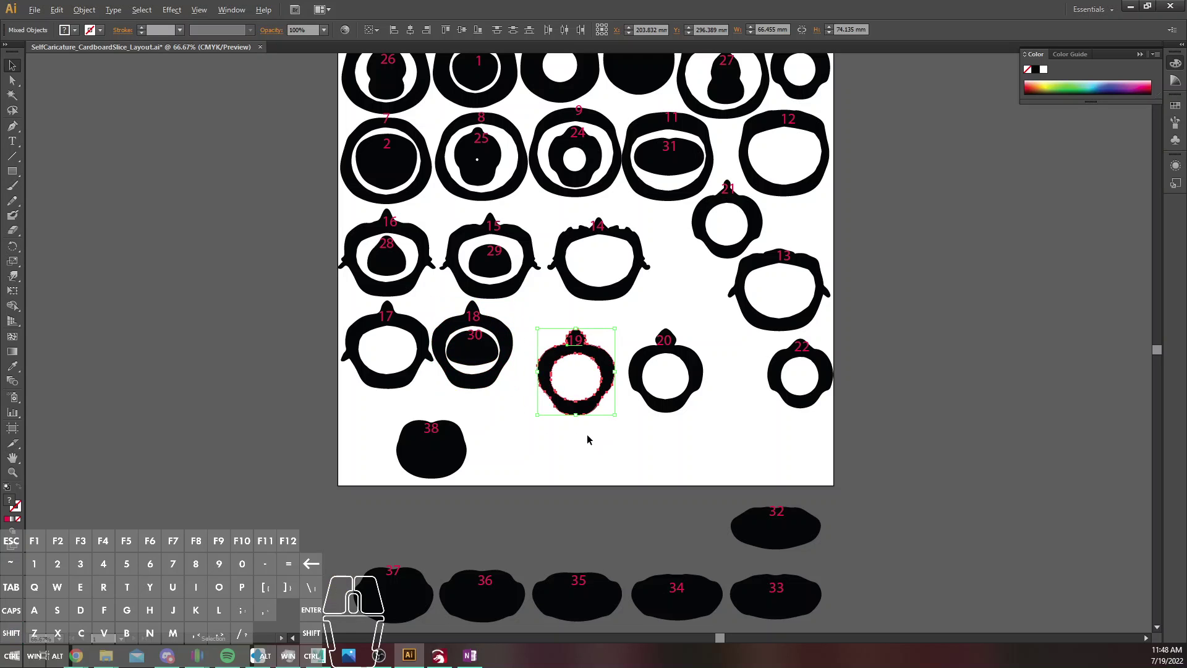
key("shift+Up")
key("shift+Up")
key("shift+Up")
key("shift+Up")
key("shift+Left")
key("shift+Left")
key("shift+Left")
key("shift+Left")
key("shift+Left")
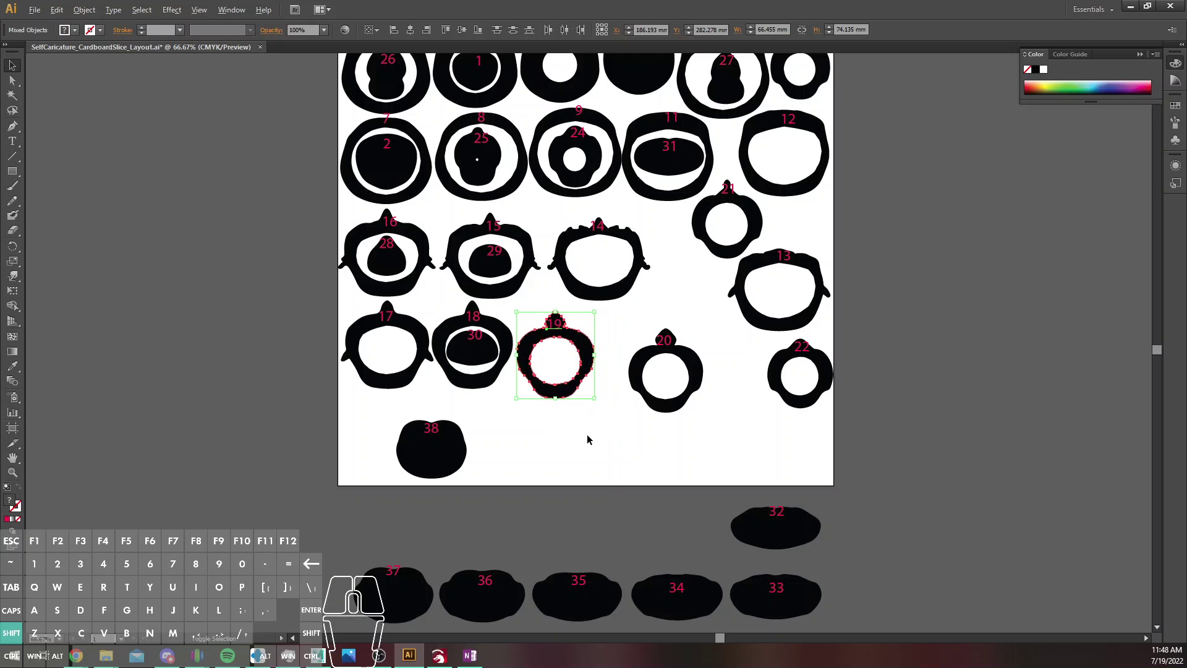
key("shift+Up")
key("shift+Up")
key("shift+Up")
key("shift+Up")
key("shift+Up")
key("shift+Up")
key("shift+Up")
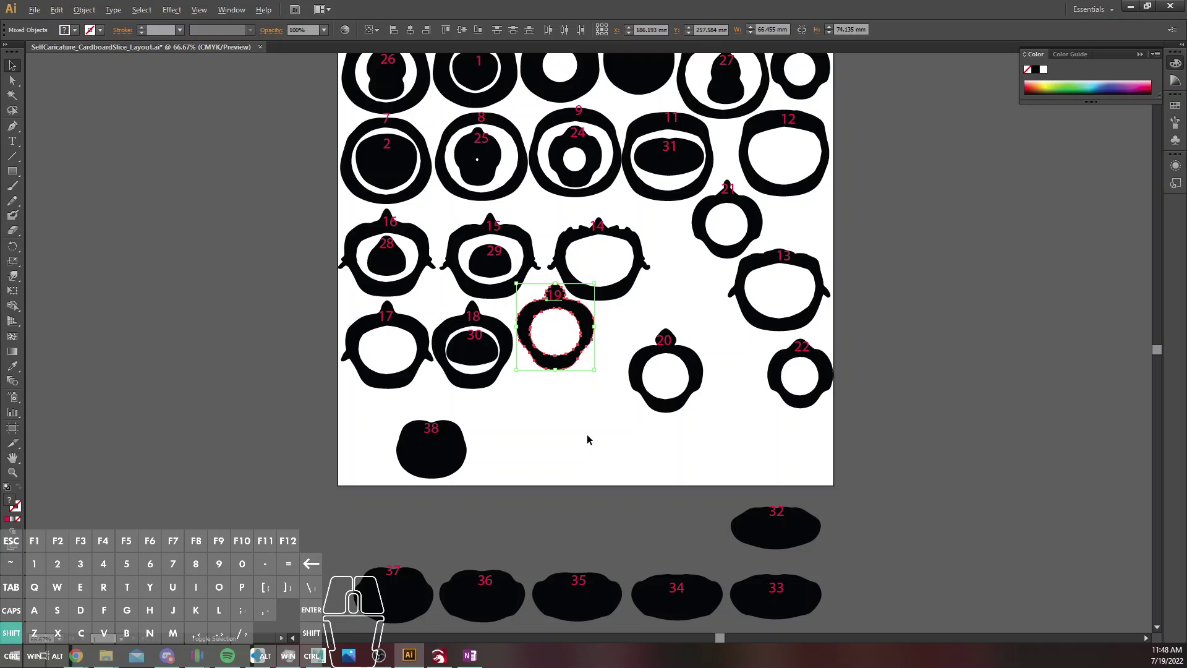
key("shift+Left")
key("shift+Up")
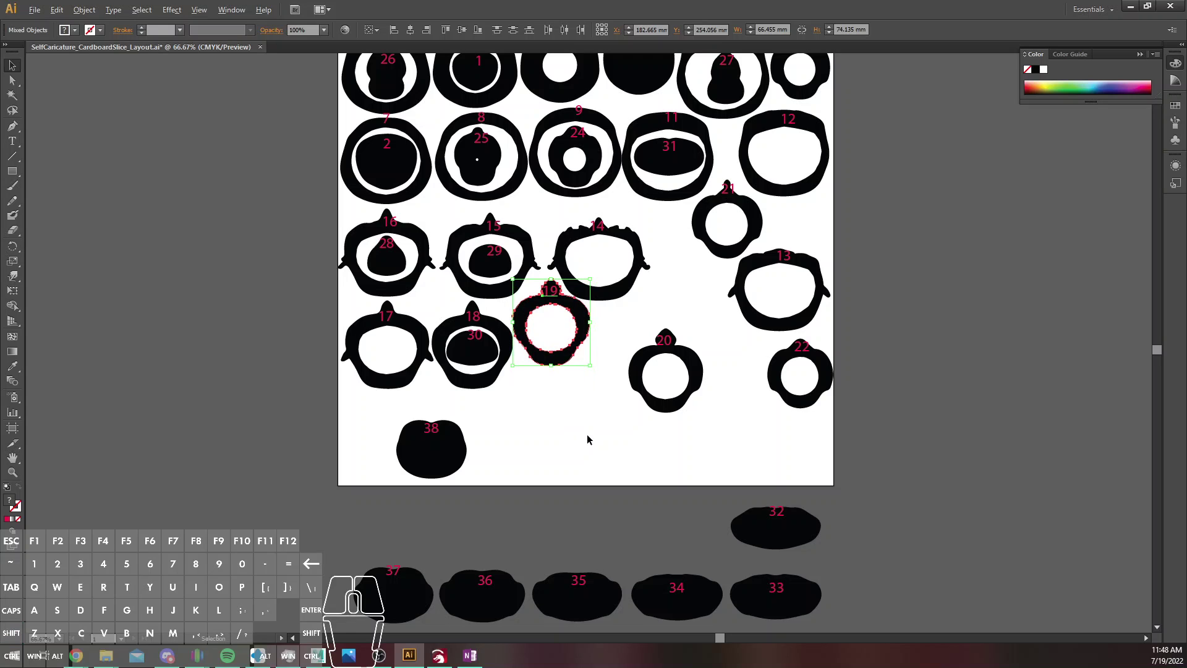
left_click(558, 427)
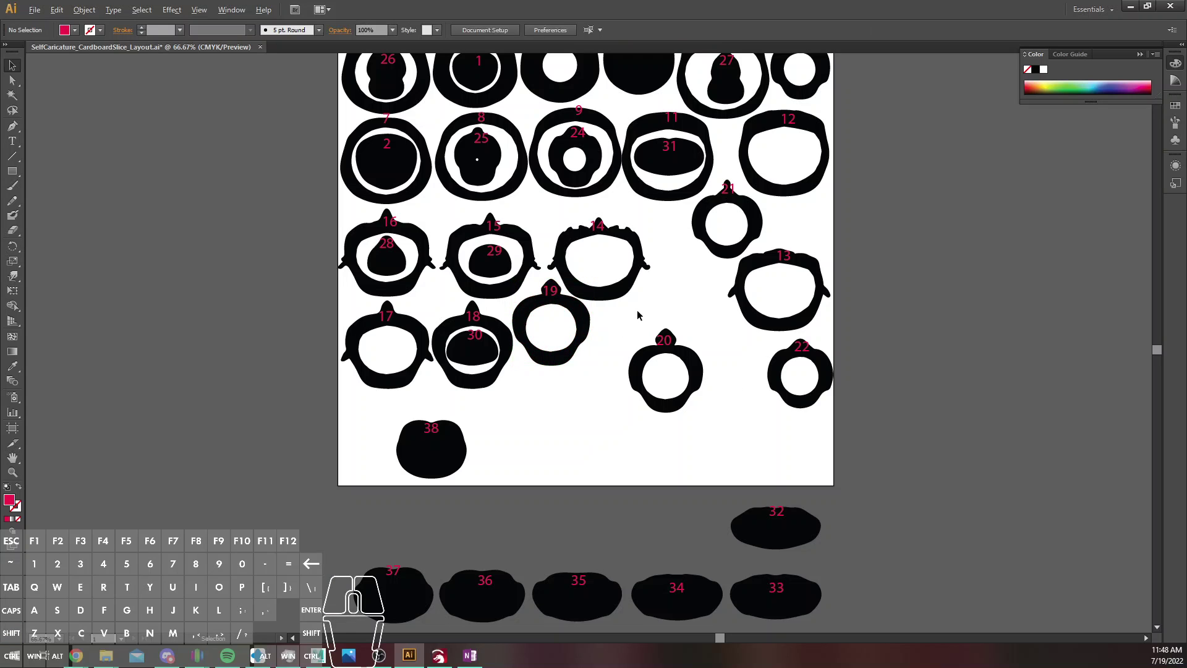
Move slice 20 into the gap beside slice 13, and shift slices 14 and 15 up and right, with their labels and nested slice 29
left_click_drag(637, 316, 707, 270)
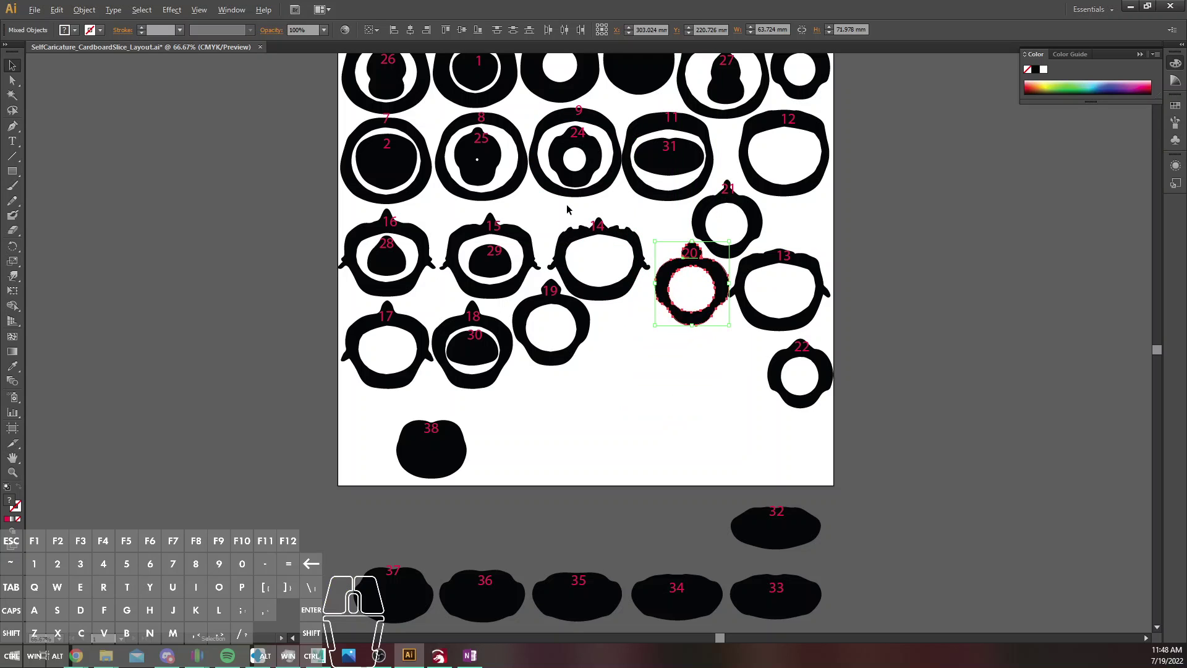
left_click_drag(570, 207, 633, 226)
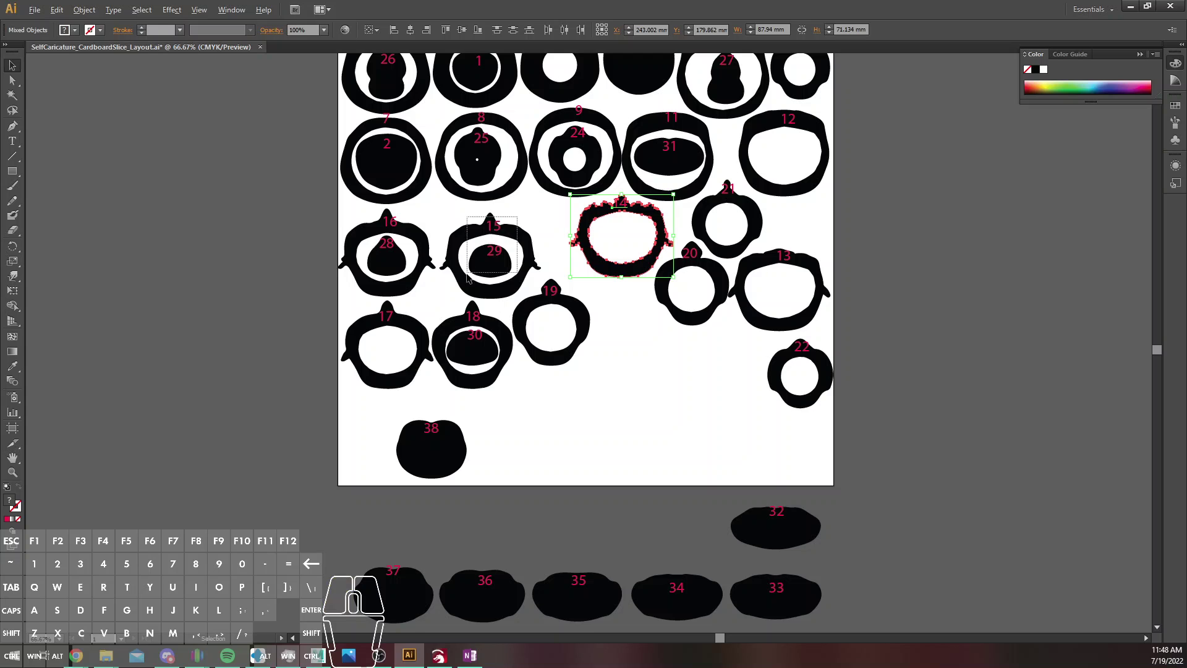
left_click_drag(489, 255, 511, 240)
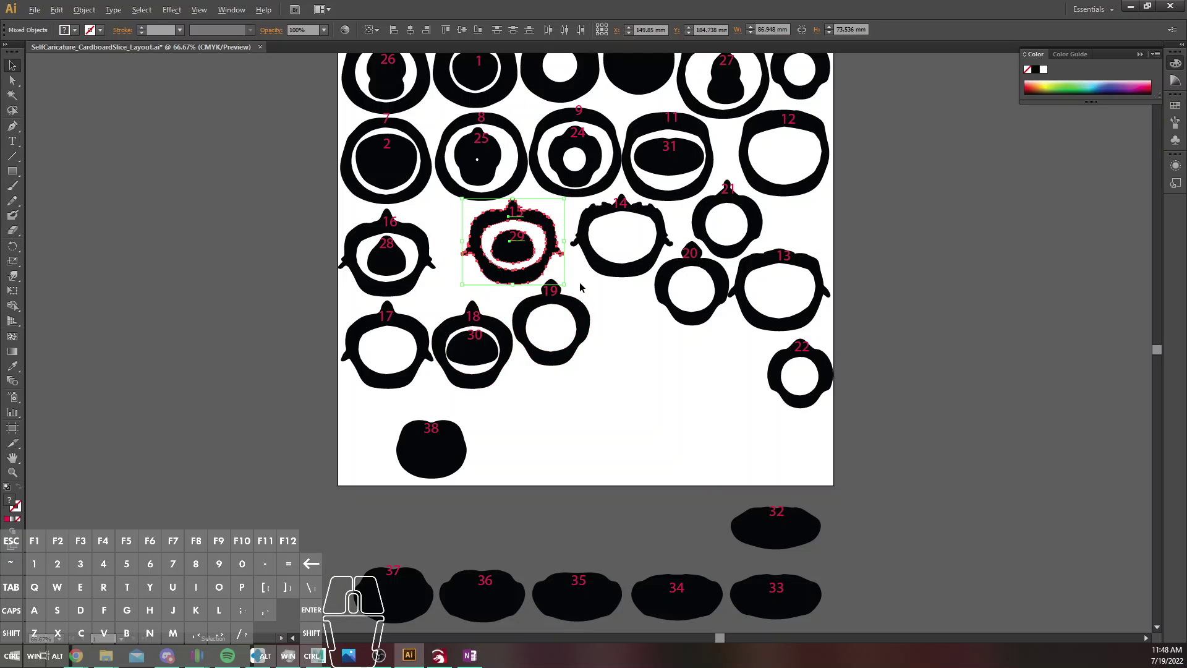
Shift slice 19 up and right below slices 15 and 14, and move slice 18 with nested slice 30 beside slice 22
left_click_drag(576, 303, 594, 282)
left_click_drag(476, 339, 730, 352)
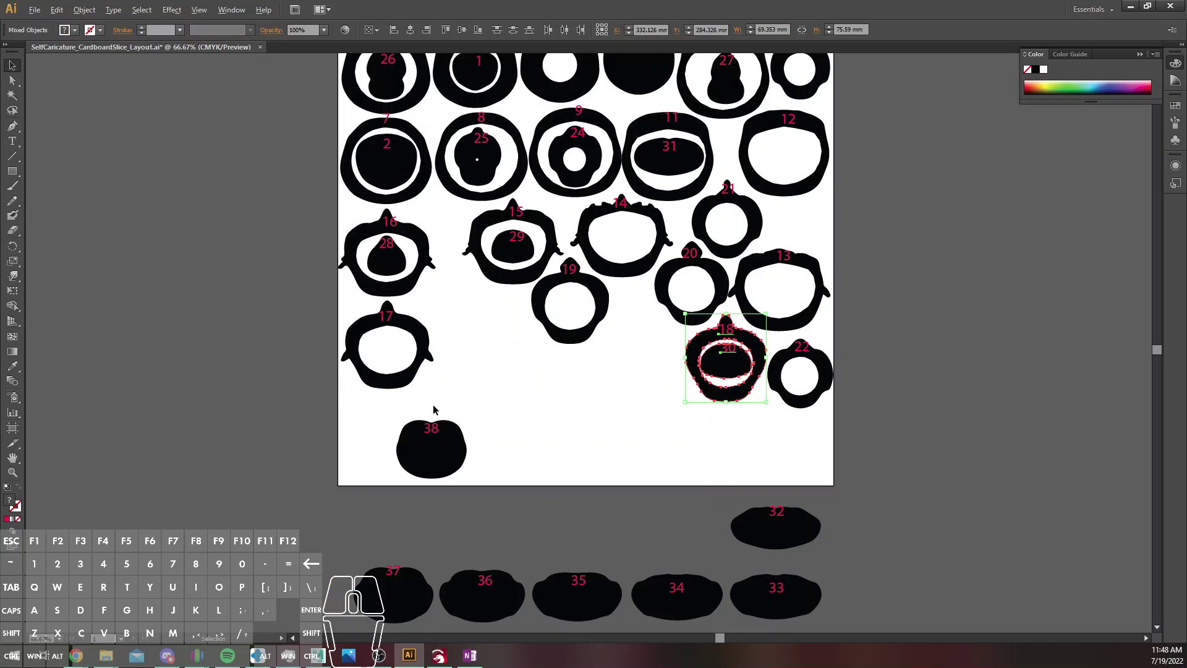
Move slice 38 into the gap between slices 16, 17 and 15, and slice 37 below slice 17, each with its label
left_click_drag(442, 451, 465, 307)
left_click(398, 601)
left_click_drag(397, 601, 392, 431)
Place slice 36 between slices 19 and 18, and slice 35 below slices 38 and 19, each with its label
left_click(486, 603)
left_click_drag(485, 603, 642, 350)
left_click_drag(552, 555, 586, 614)
left_click_drag(584, 612, 514, 375)
Move slices 34, 32 and 33 with their labels onto the artboard's lower area, lining them up to the right of slice 37
left_click_drag(680, 603, 496, 418)
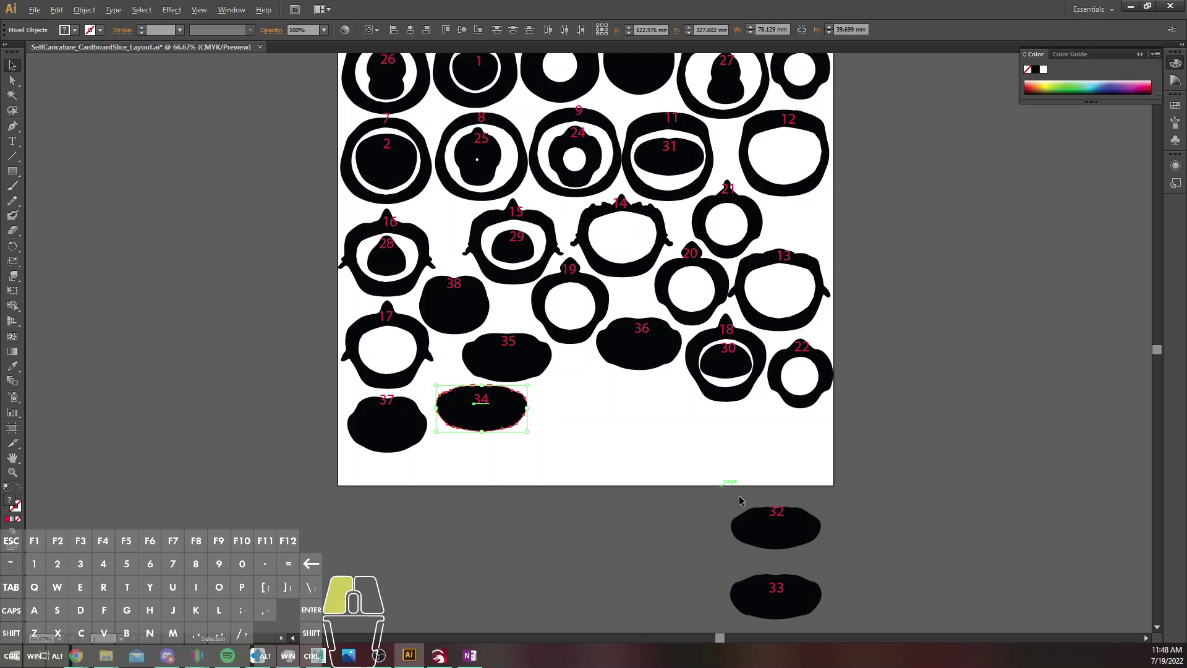
left_click_drag(745, 519, 602, 407)
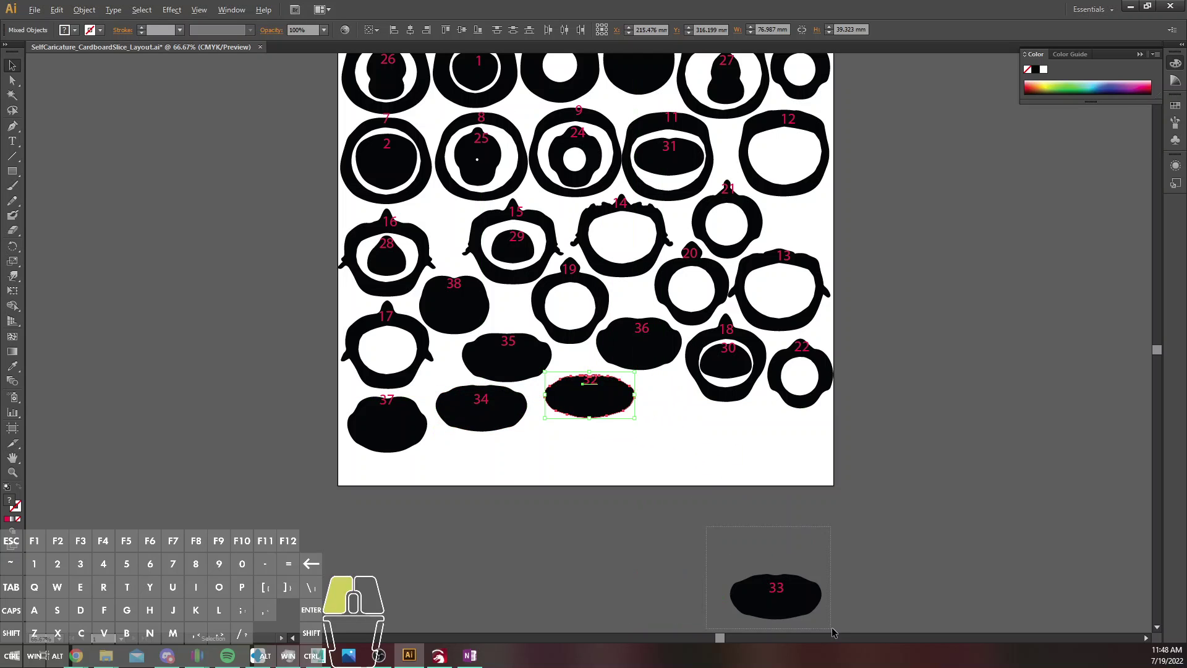
left_click_drag(776, 582, 674, 427)
scroll(928, 435, "down", 3)
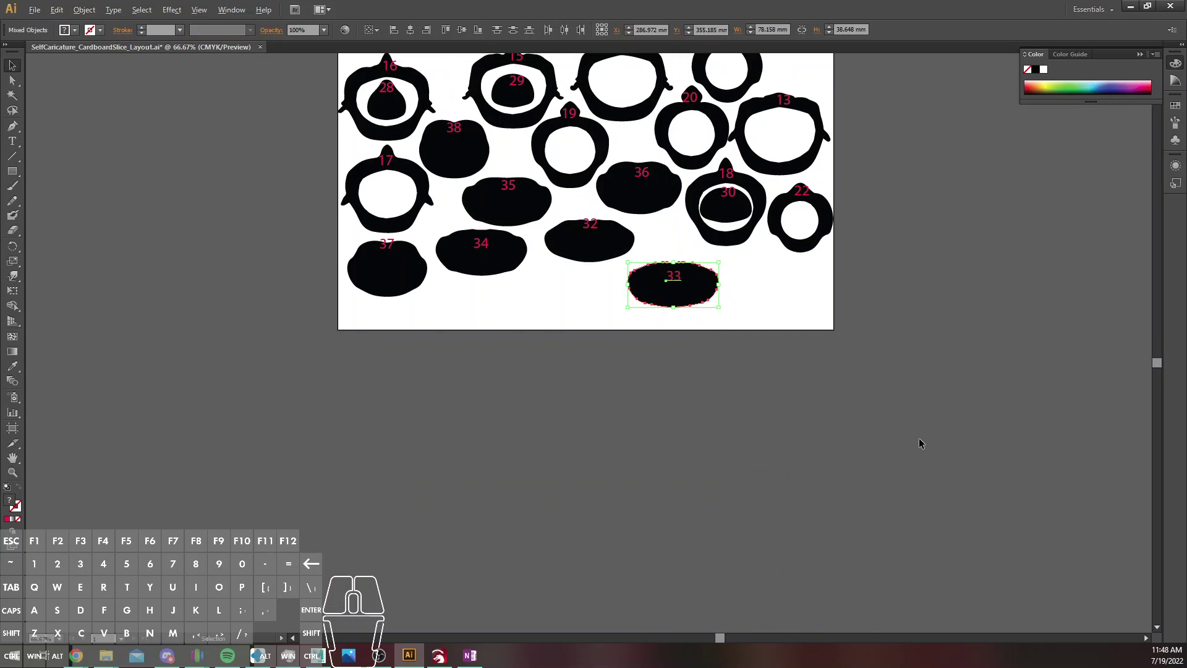
scroll(919, 440, "up", 6)
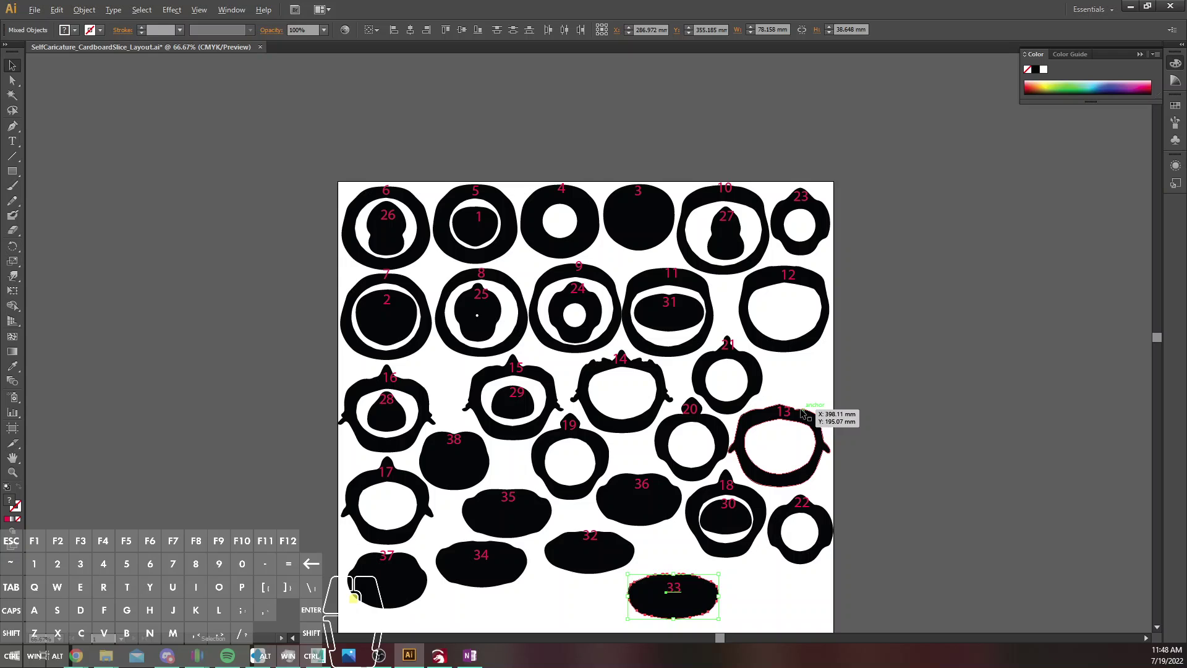
Shift slice 22 with its label slightly left and down, away from slice 13 and the artboard's edge
key("a")
key("ctrl")
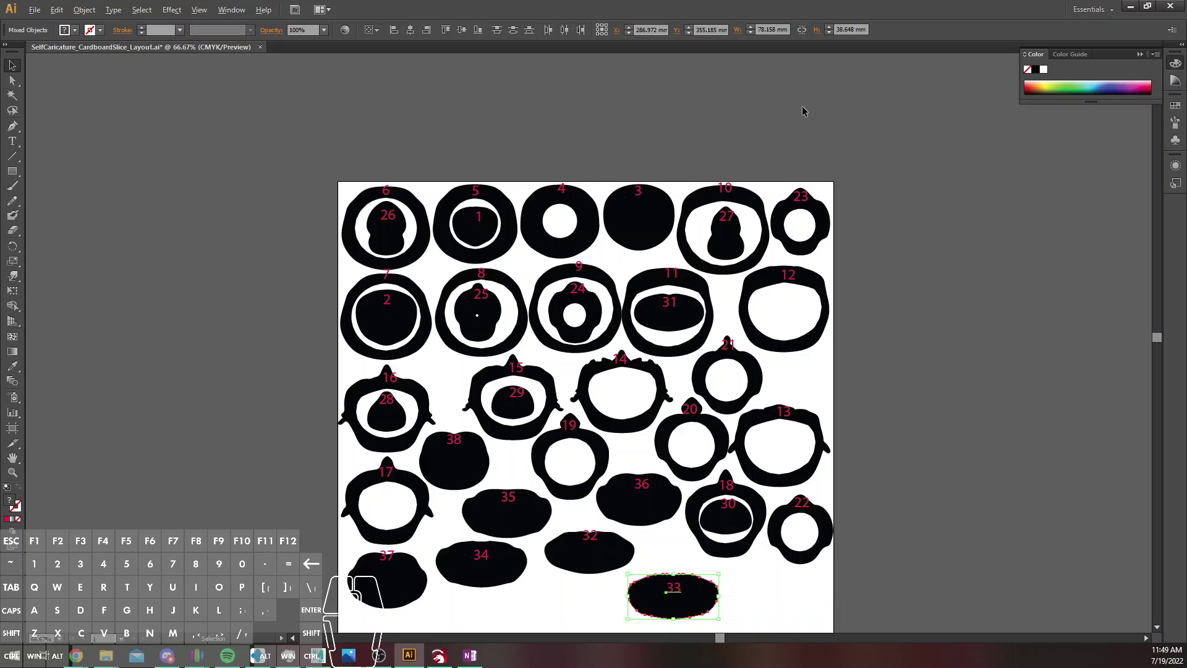
left_click(774, 507)
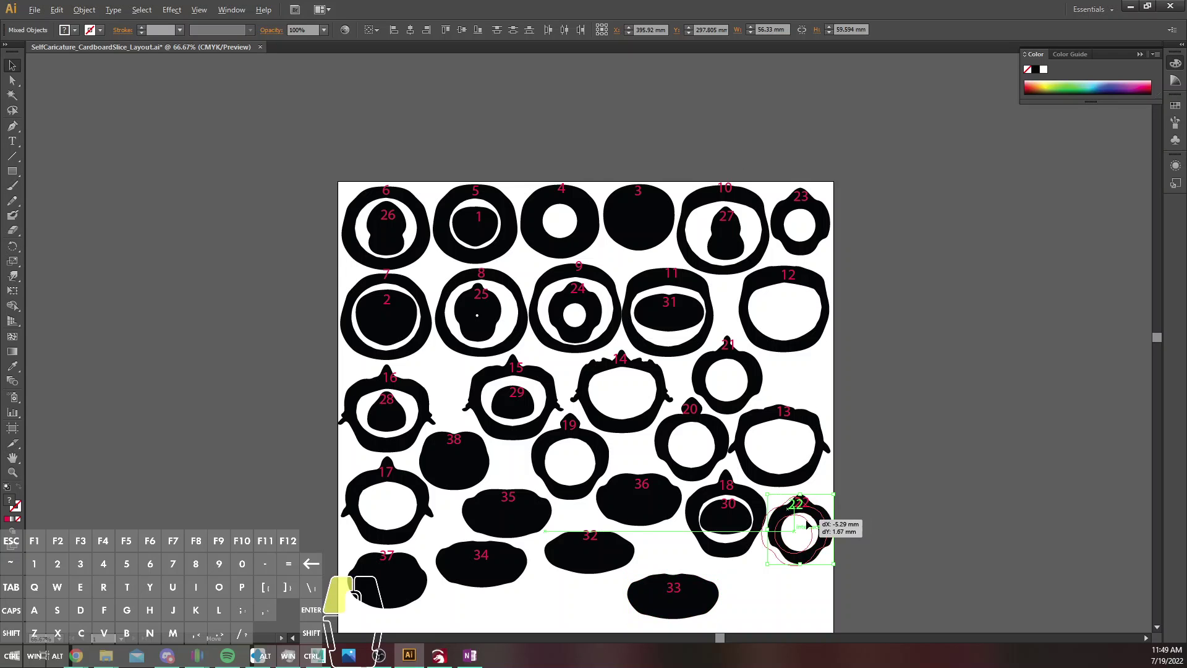
left_click_drag(812, 517, 805, 518)
key("shift+Right")
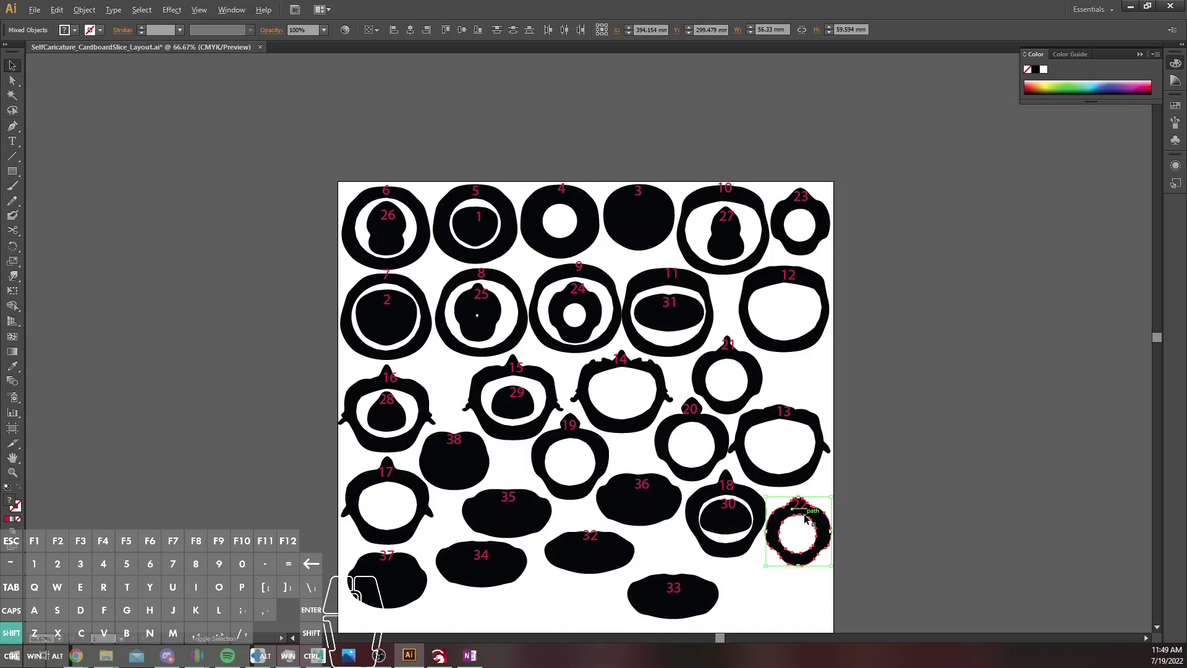
key("shift+Down")
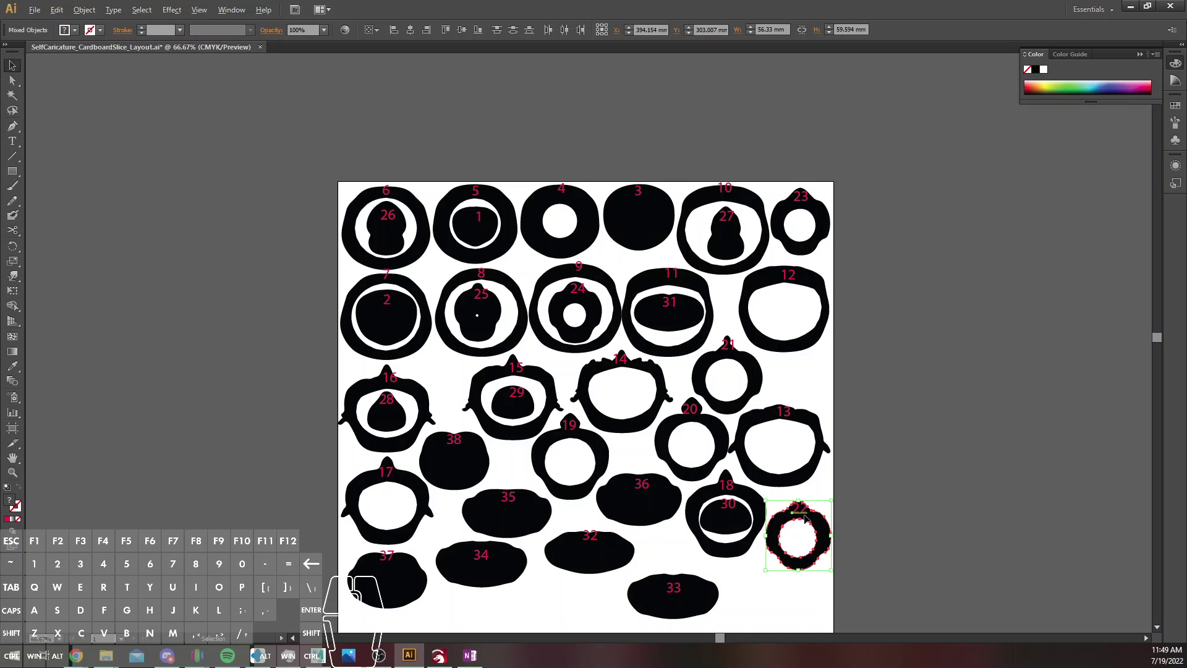
left_click(846, 465)
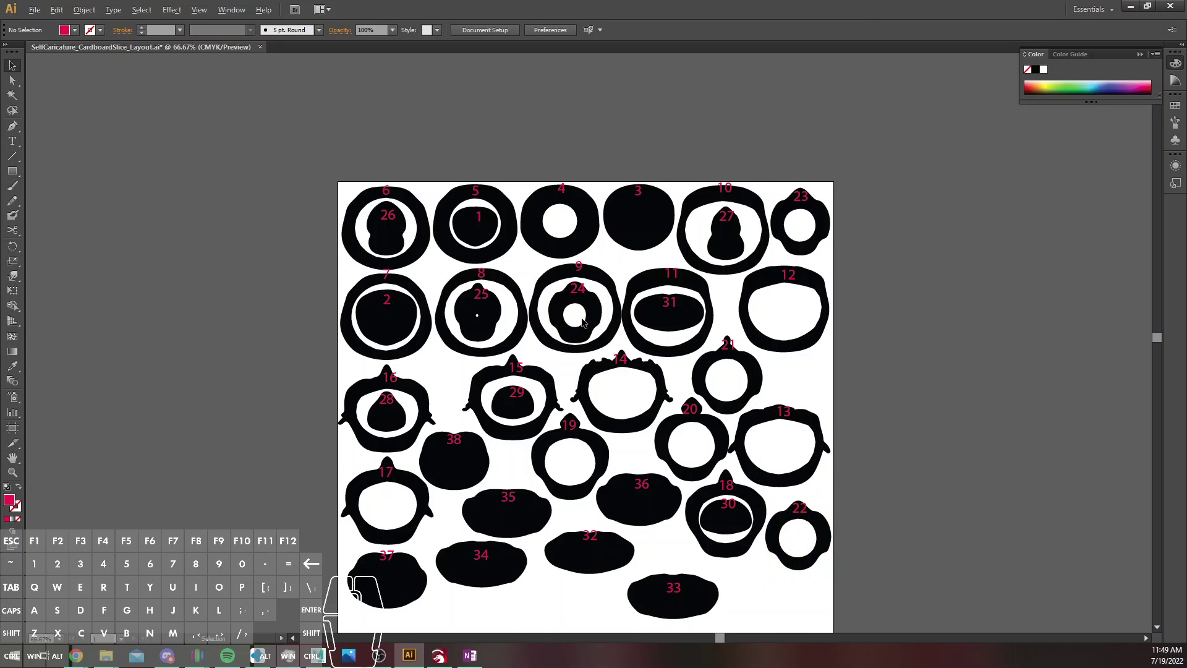
Centre labels 24, 9 and 11 on the solid upper parts of their slices
key("ctrl+equal")
key("ctrl+equal")
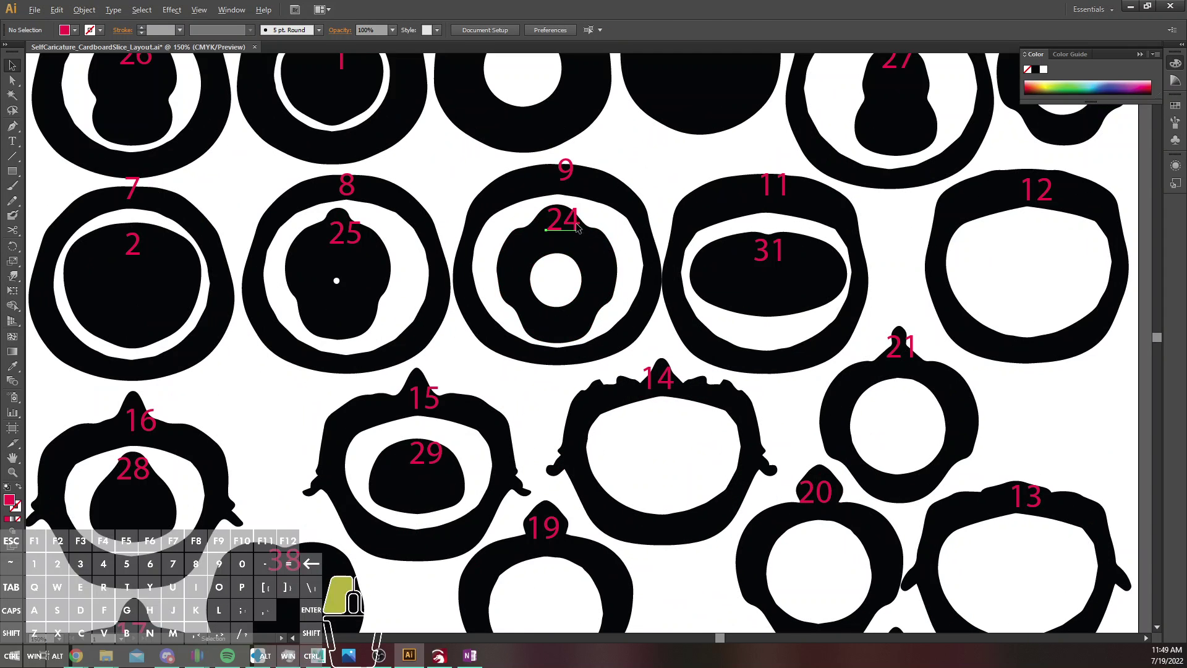
left_click(572, 220)
left_click_drag(588, 221, 577, 221)
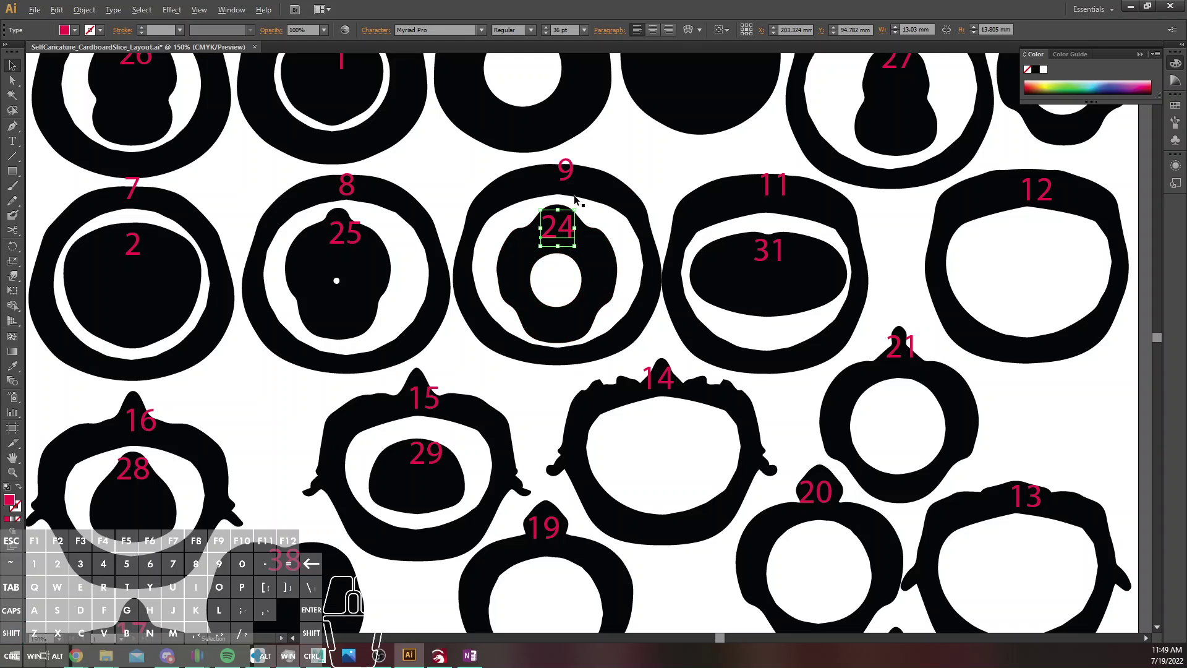
left_click(565, 171)
left_click_drag(566, 170, 569, 180)
left_click_drag(761, 188, 740, 183)
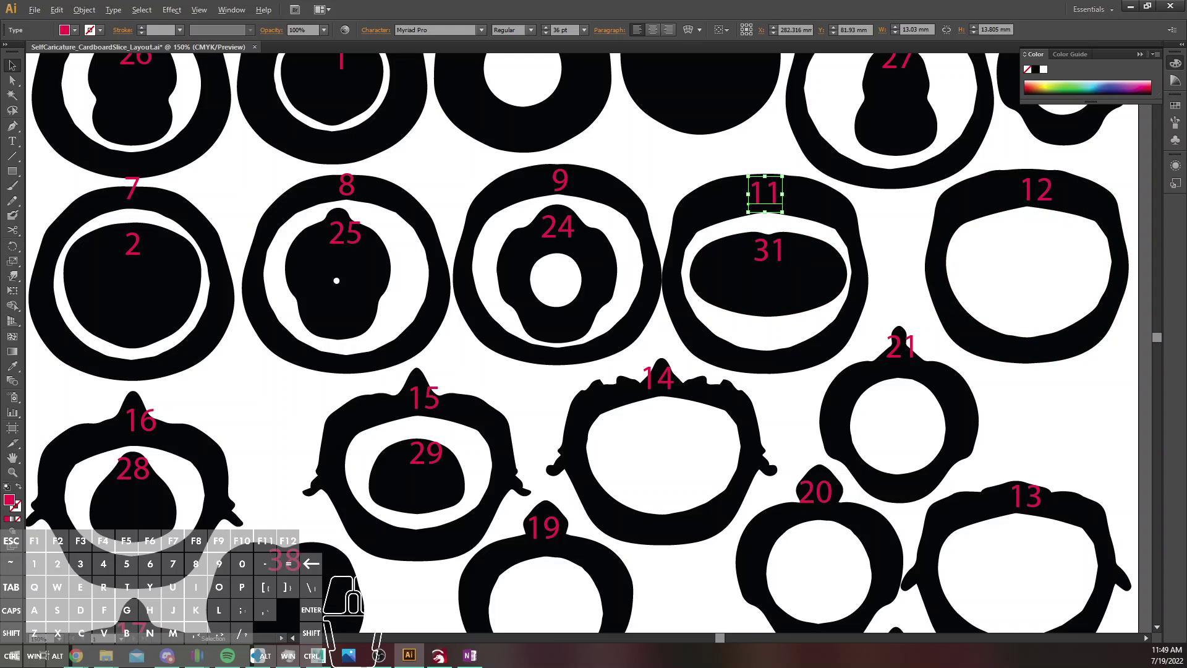
Set the font size of all number labels to 18 pt
key("ctrl+a")
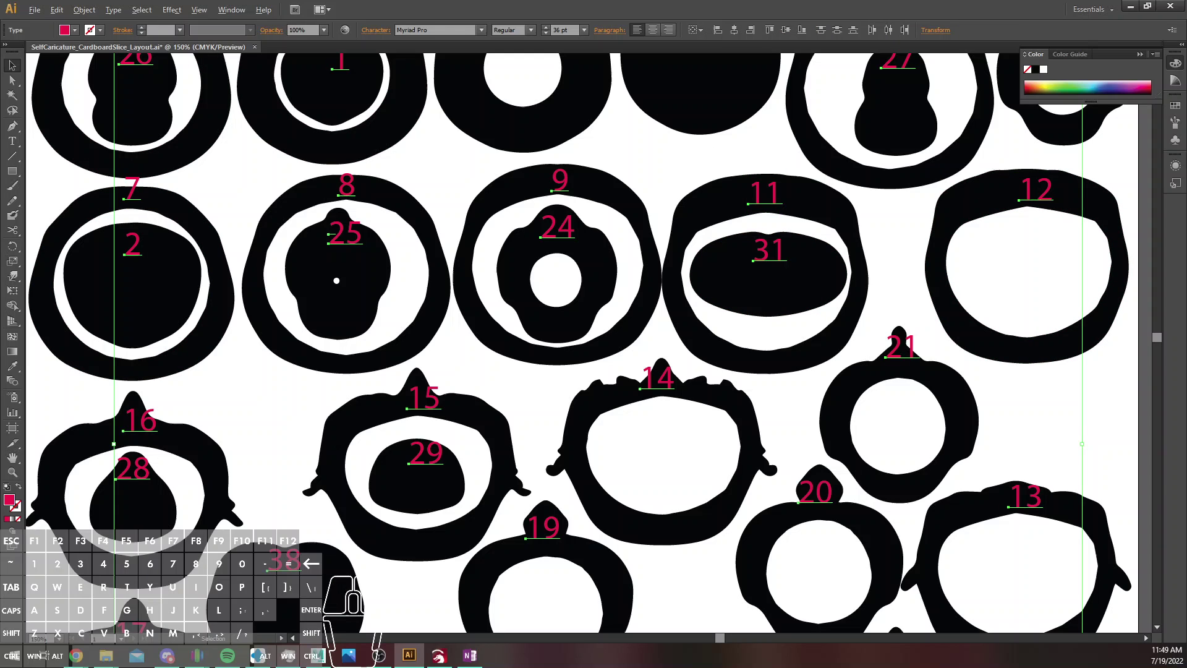
left_click(584, 31)
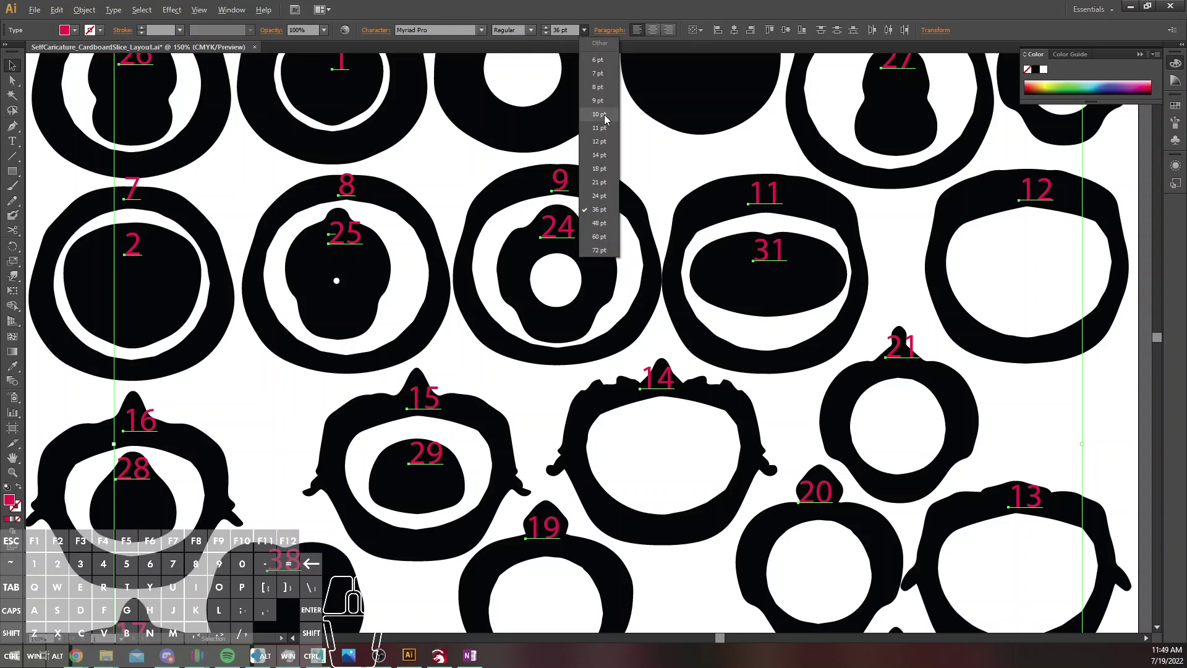
left_click(598, 169)
Centre labels 6 and 26 near the top of their slices and delete label 1 from the slice nested inside ring 5
scroll(603, 171, "up", 5)
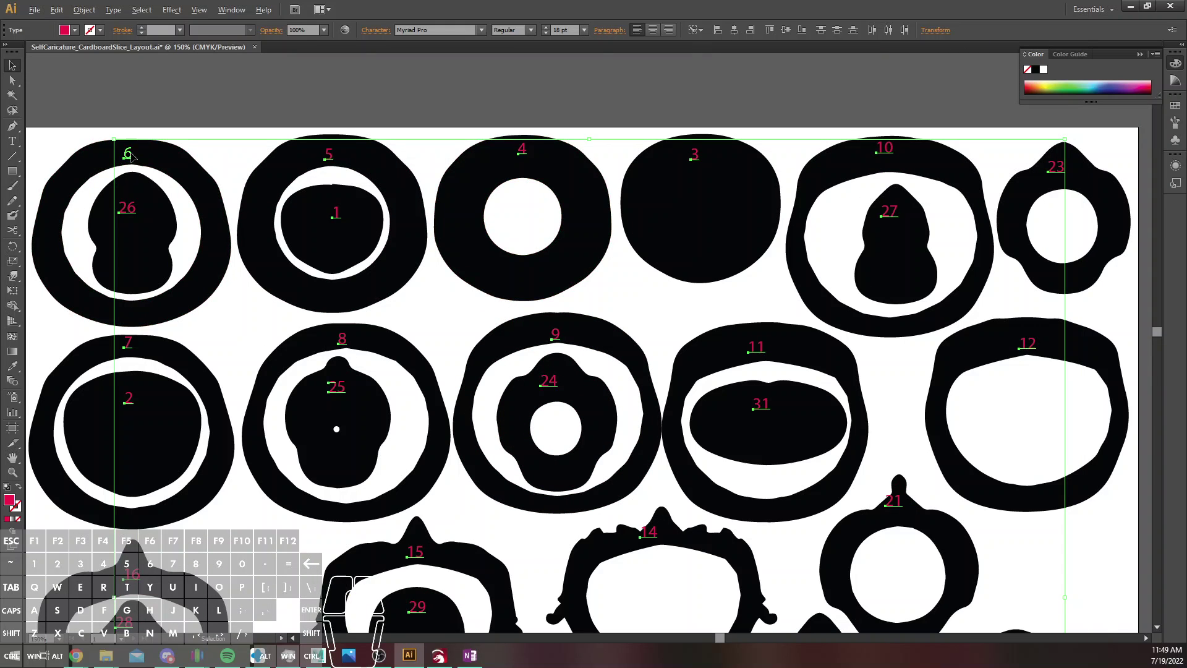
left_click(130, 153)
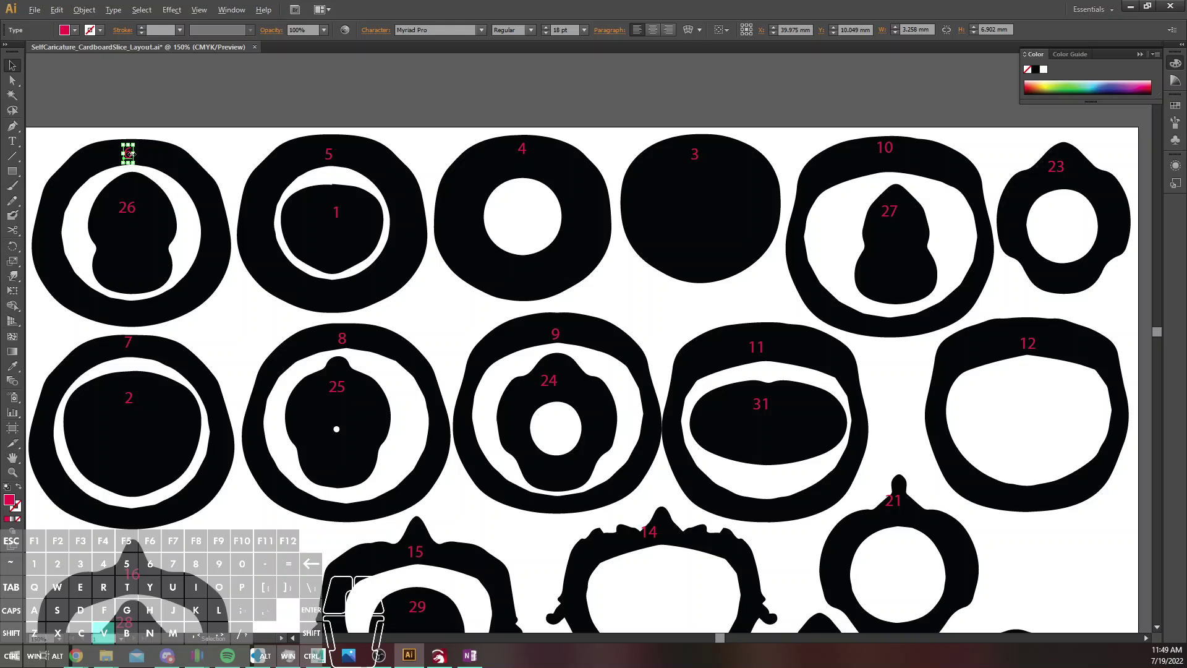
key("shift+Up")
key("Right")
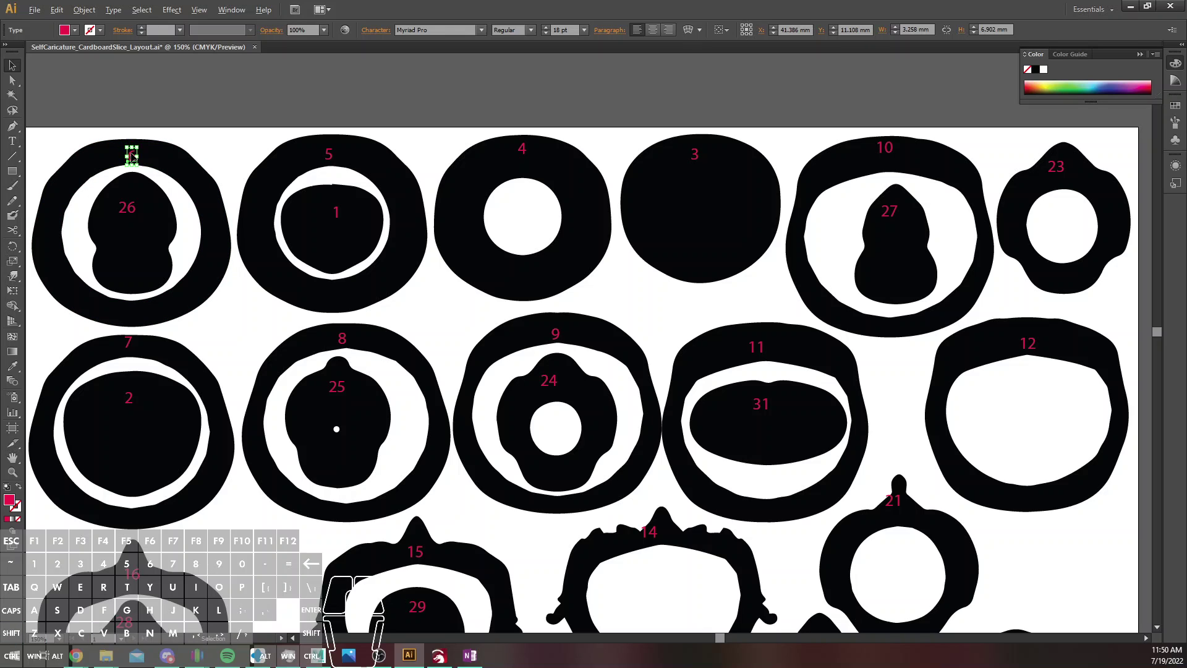
left_click_drag(130, 214, 136, 189)
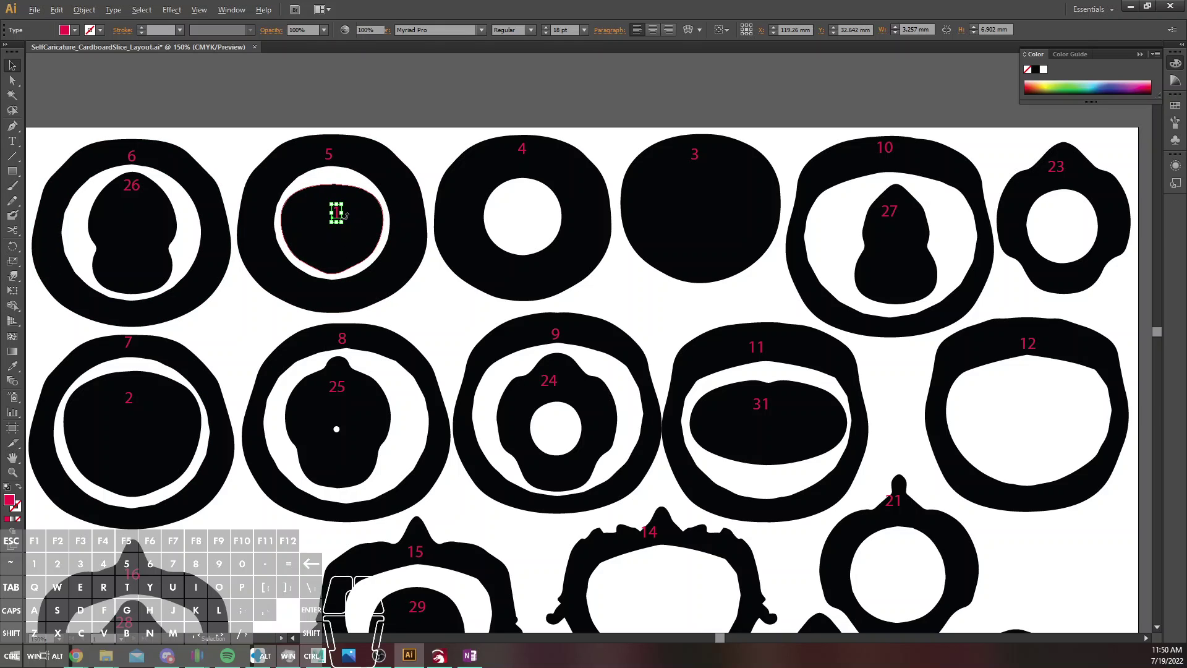
key("Delete")
left_click(328, 157)
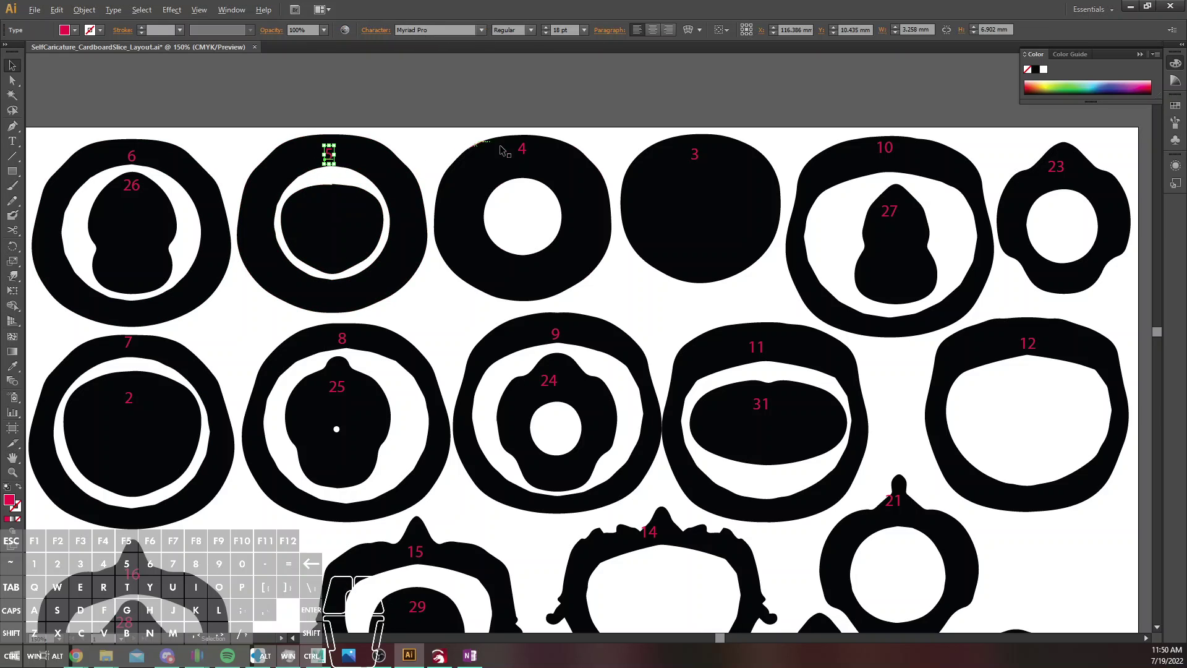
Centre labels 4, 3, 10, 27 and 23 on the upper parts of their slices in the first row
left_click(523, 150)
left_click_drag(522, 150, 524, 166)
left_click(695, 155)
left_click_drag(697, 158, 701, 159)
left_click(886, 149)
left_click_drag(888, 150, 898, 164)
left_click(890, 213)
mouse_move(895, 214)
left_mouse_down()
mouse_move(902, 251)
mouse_move(895, 225)
left_mouse_up()
left_click_drag(1061, 168, 1068, 181)
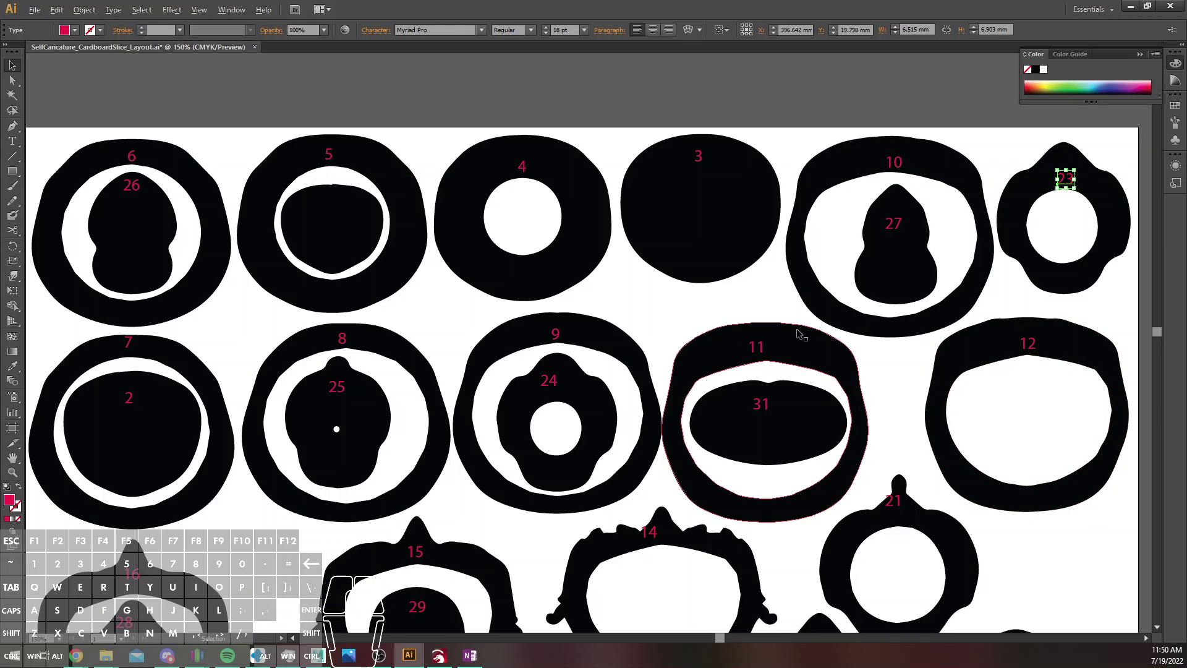
Reposition labels 11, 31, 24, 7 and 2 so they sit centred within their second-row slices
left_click(762, 347)
left_click_drag(764, 350, 773, 353)
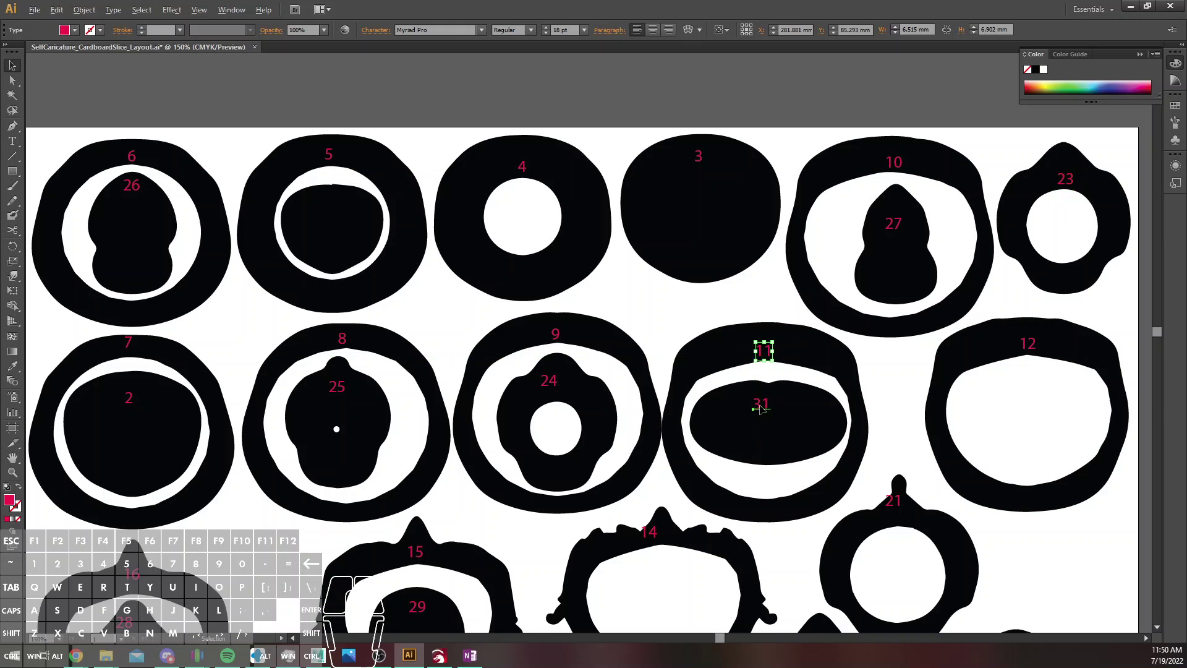
left_click_drag(759, 402, 771, 411)
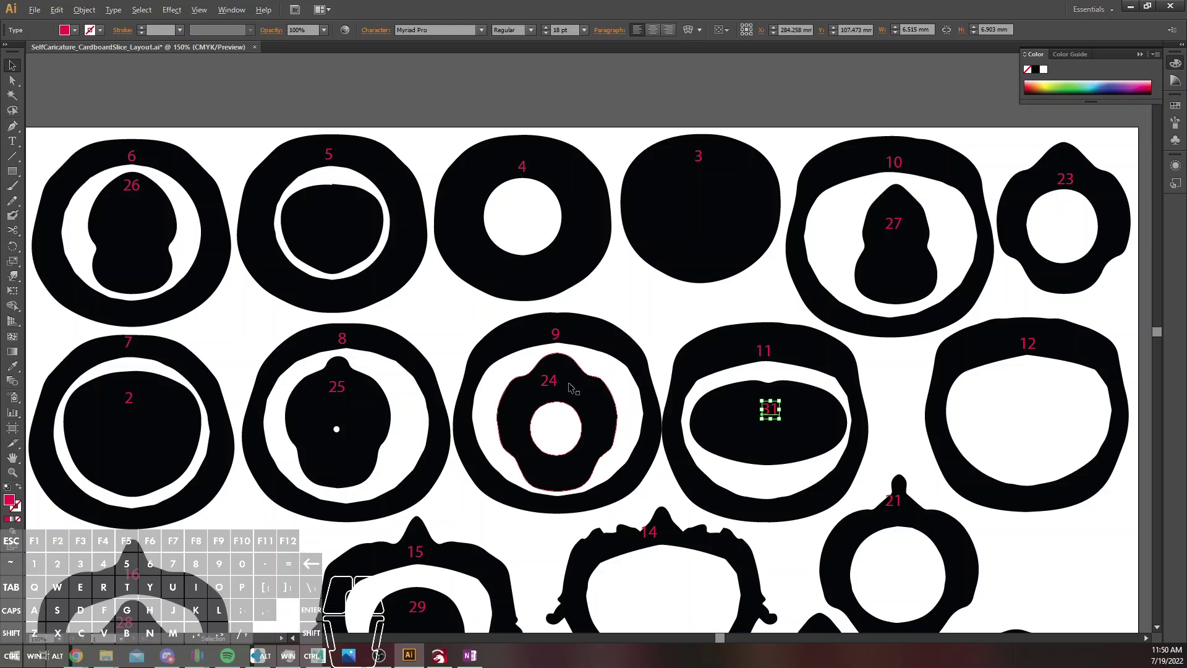
left_click_drag(550, 379, 558, 394)
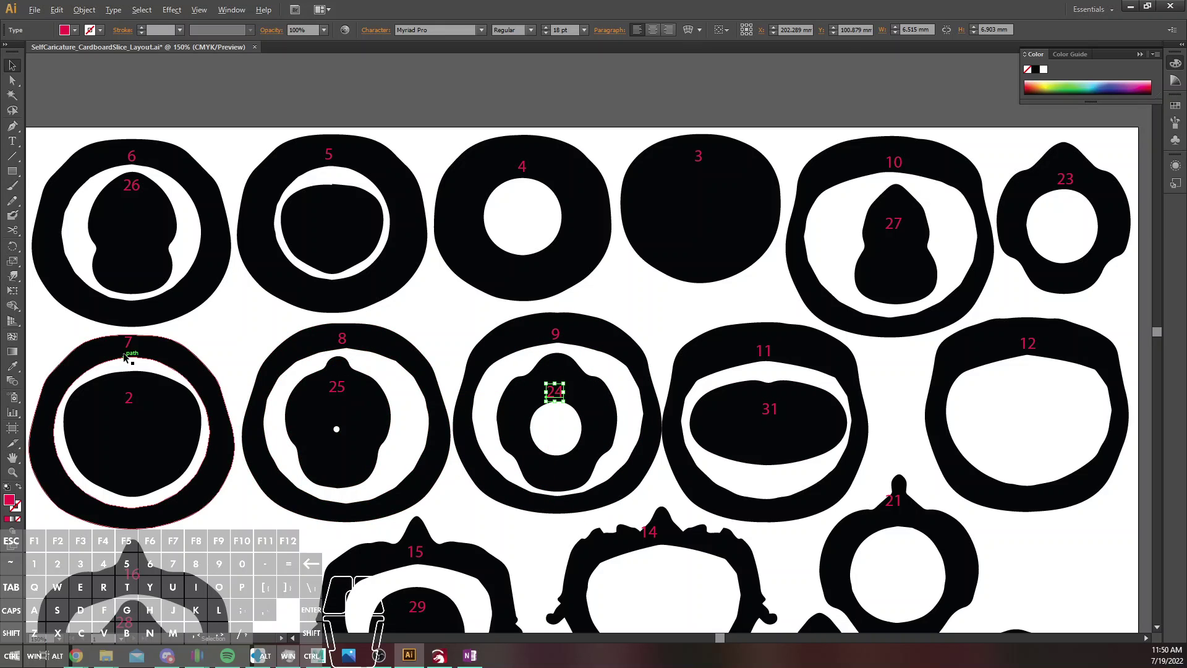
left_click_drag(128, 345, 126, 348)
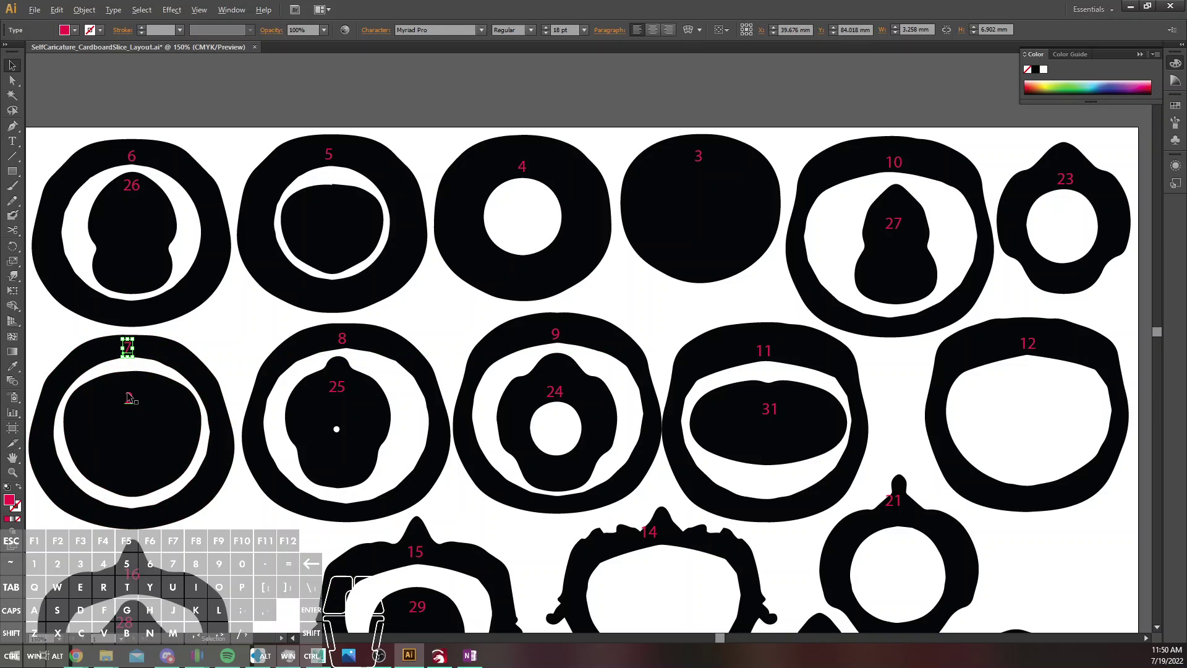
left_click_drag(130, 400, 132, 424)
Move labels 16, 28 and 38 slightly down so they sit well inside their slices
scroll(158, 382, "down", 1)
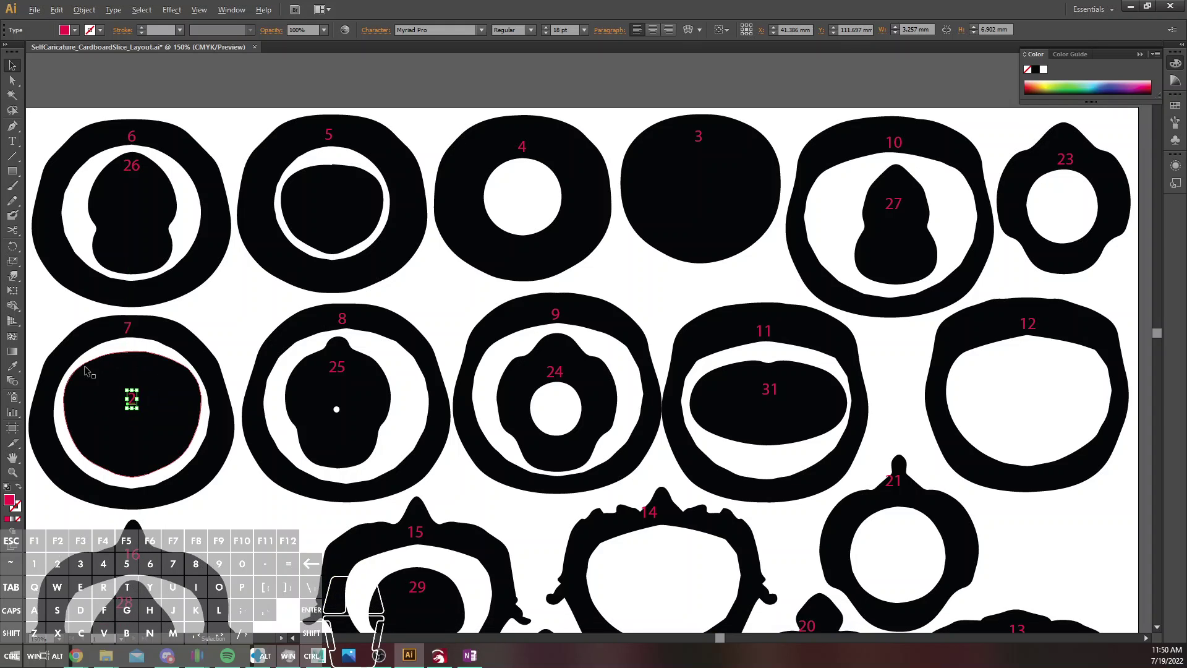
scroll(86, 371, "down", 10)
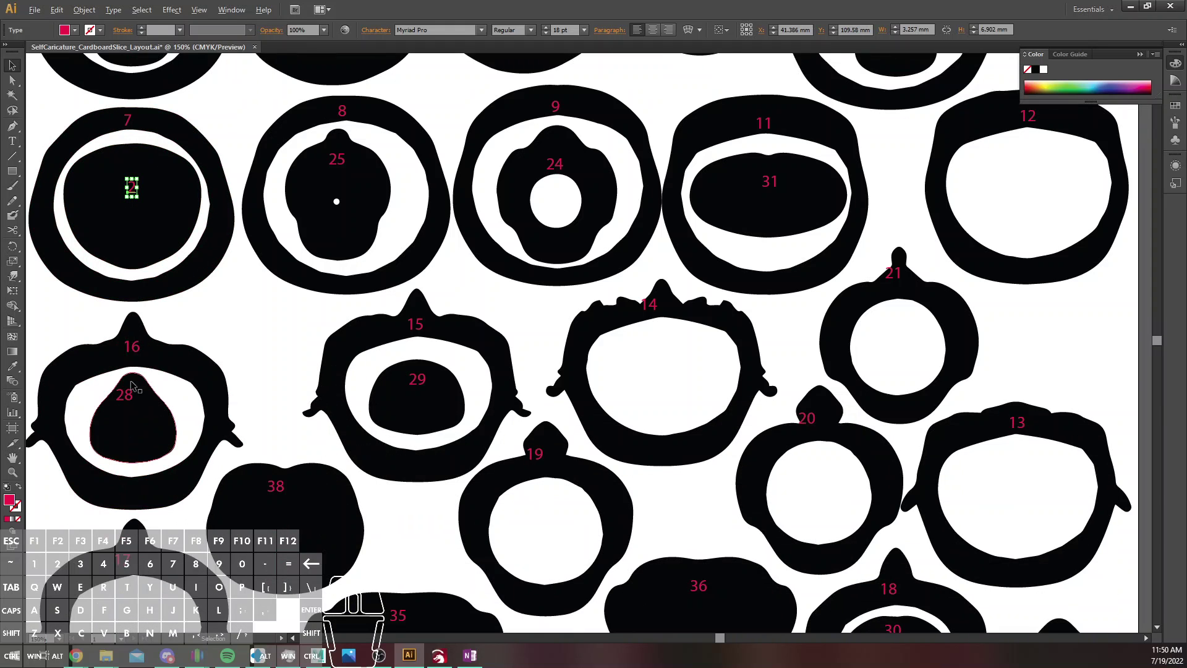
left_click(131, 348)
left_click_drag(131, 347, 132, 354)
left_click_drag(123, 398, 129, 407)
left_click_drag(278, 483, 291, 501)
Centre labels 29, 14, 21 and 20 on the solid areas of their slices
left_click(416, 379)
left_click_drag(419, 379, 415, 387)
left_click_drag(649, 306, 667, 309)
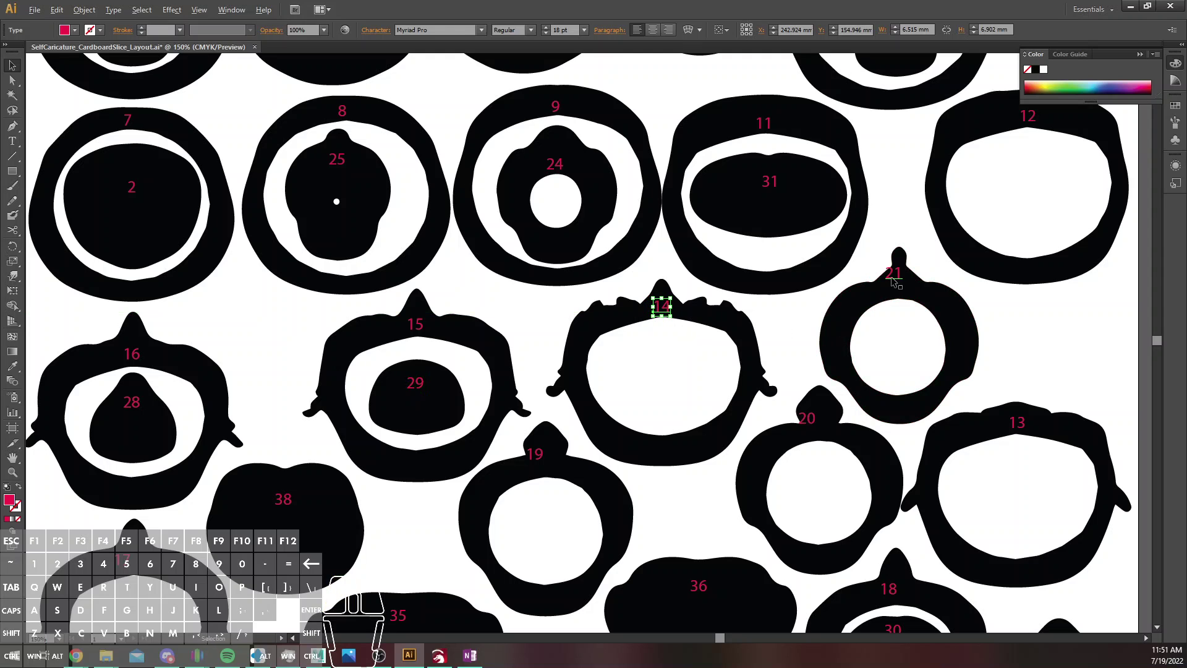
left_click_drag(892, 280, 902, 293)
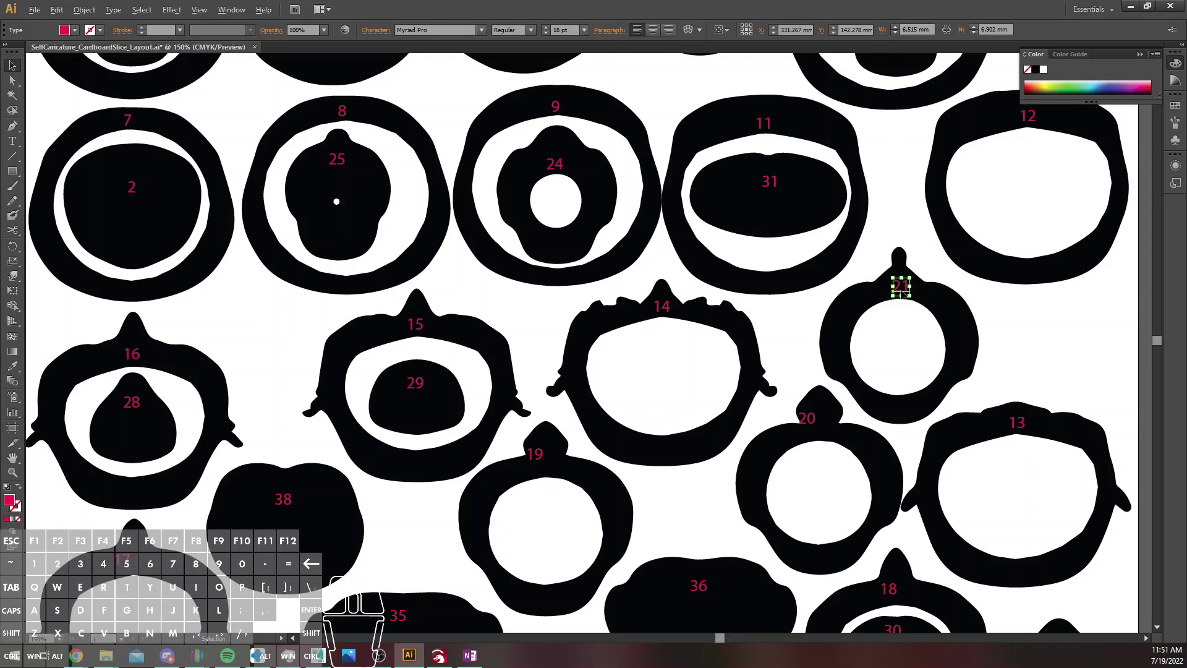
left_click_drag(805, 416, 824, 431)
left_click(1017, 422)
Centre labels 19, 36, 18, 30 and 22 on the solid areas of their slices
scroll(946, 437, "down", 3)
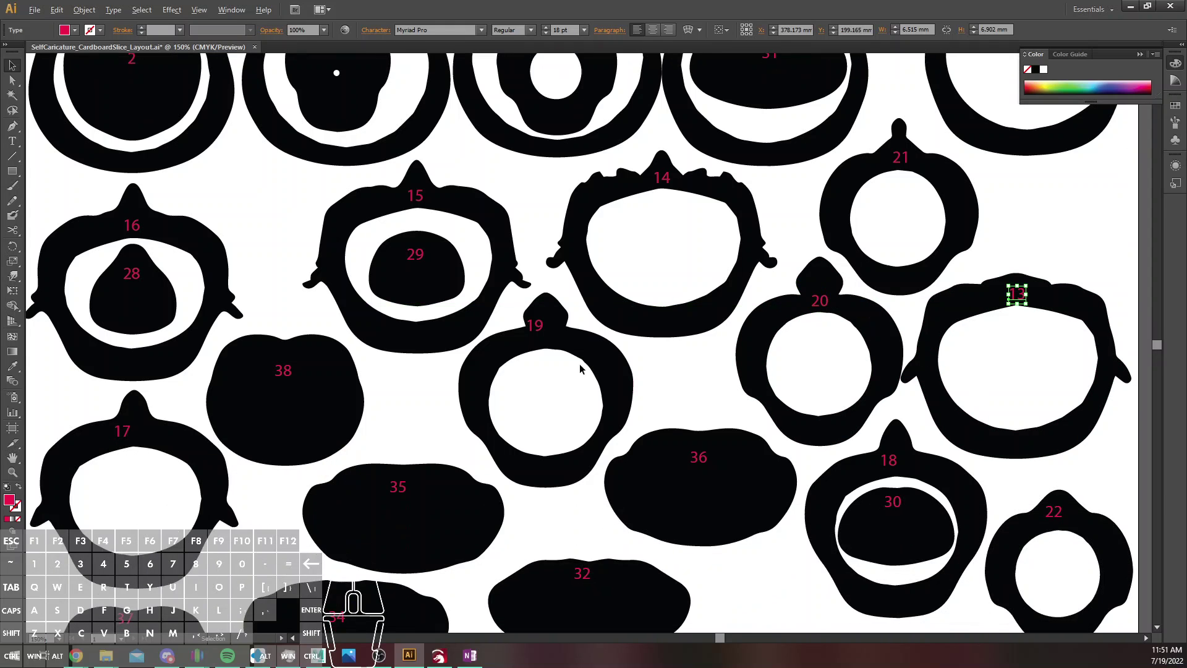
left_click_drag(535, 327, 551, 339)
left_click_drag(703, 461, 704, 461)
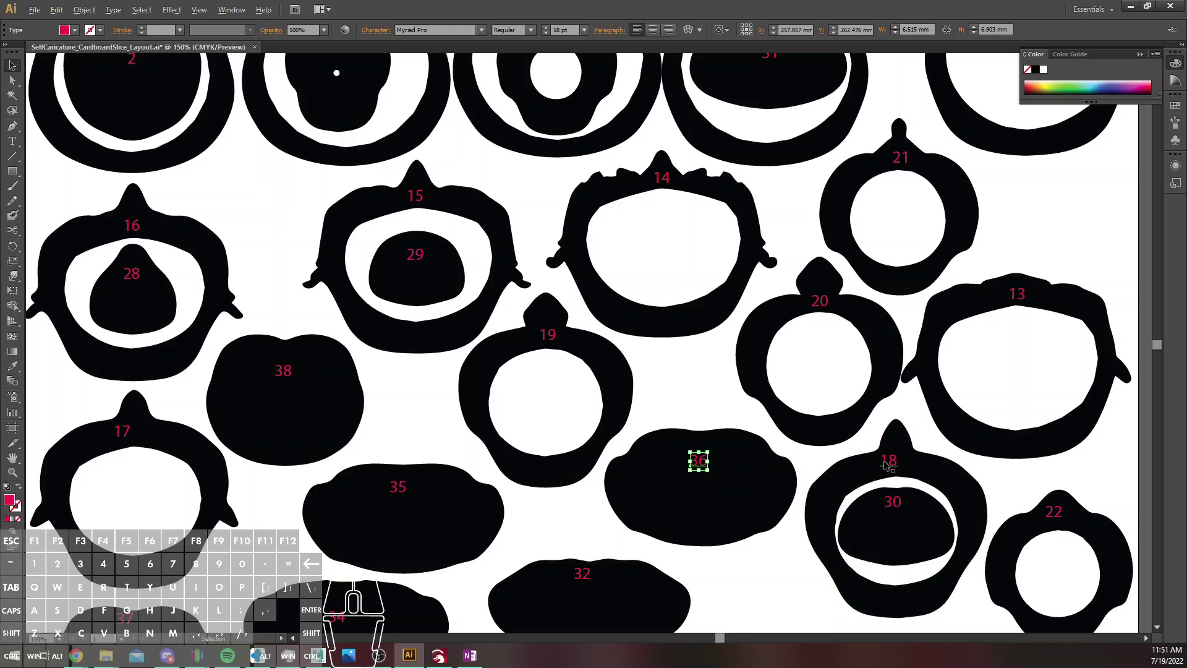
left_click_drag(892, 459, 897, 465)
left_click_drag(893, 502, 897, 512)
left_click_drag(1056, 514, 1062, 523)
Centre label 17 on its ring and move labels 32 and 37 further inside their slices
scroll(599, 473, "down", 1)
left_click(587, 536)
left_click_drag(589, 537, 596, 550)
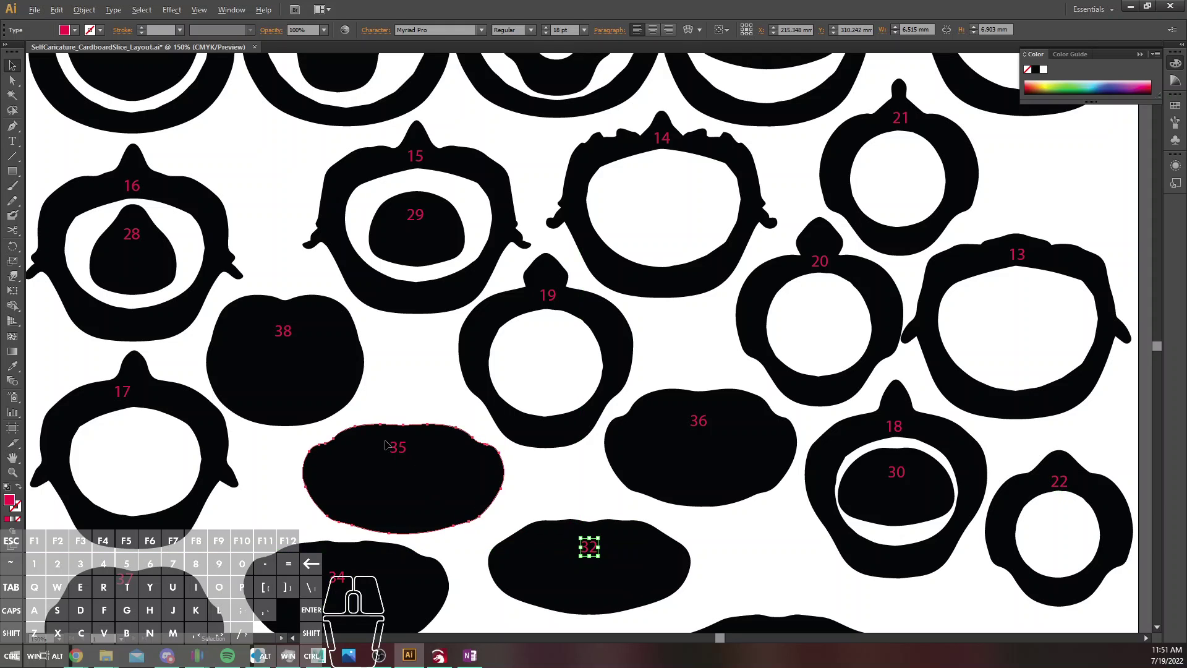
scroll(273, 358, "down", 1)
left_click(122, 342)
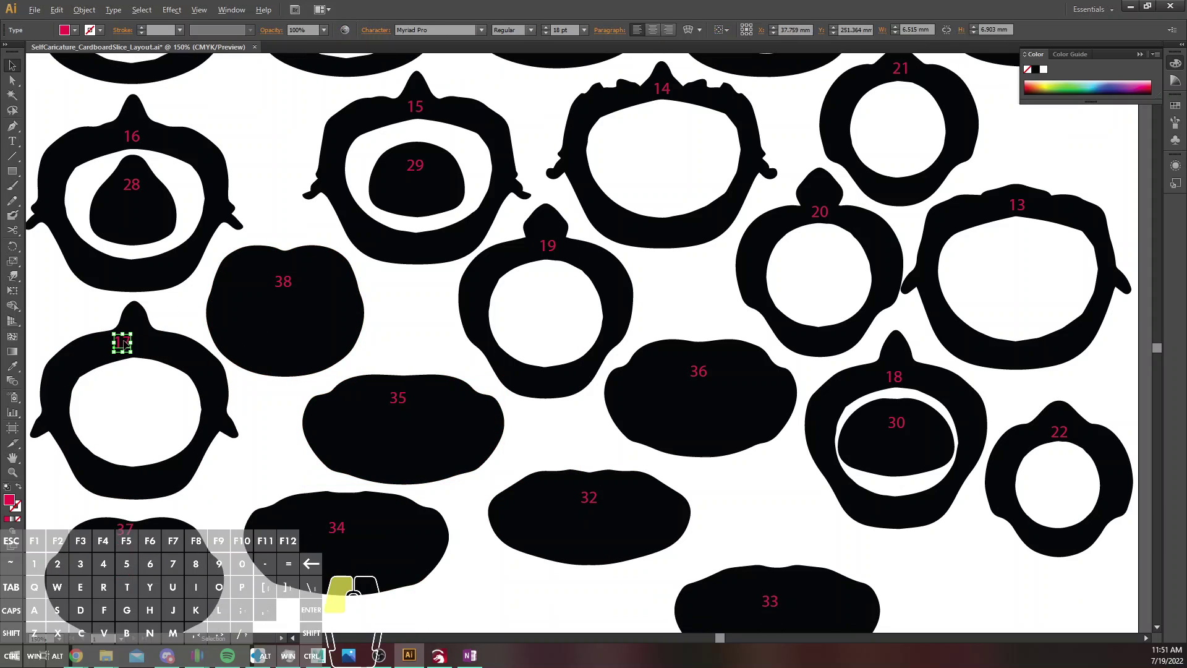
scroll(124, 347, "down", 2)
left_click(126, 420)
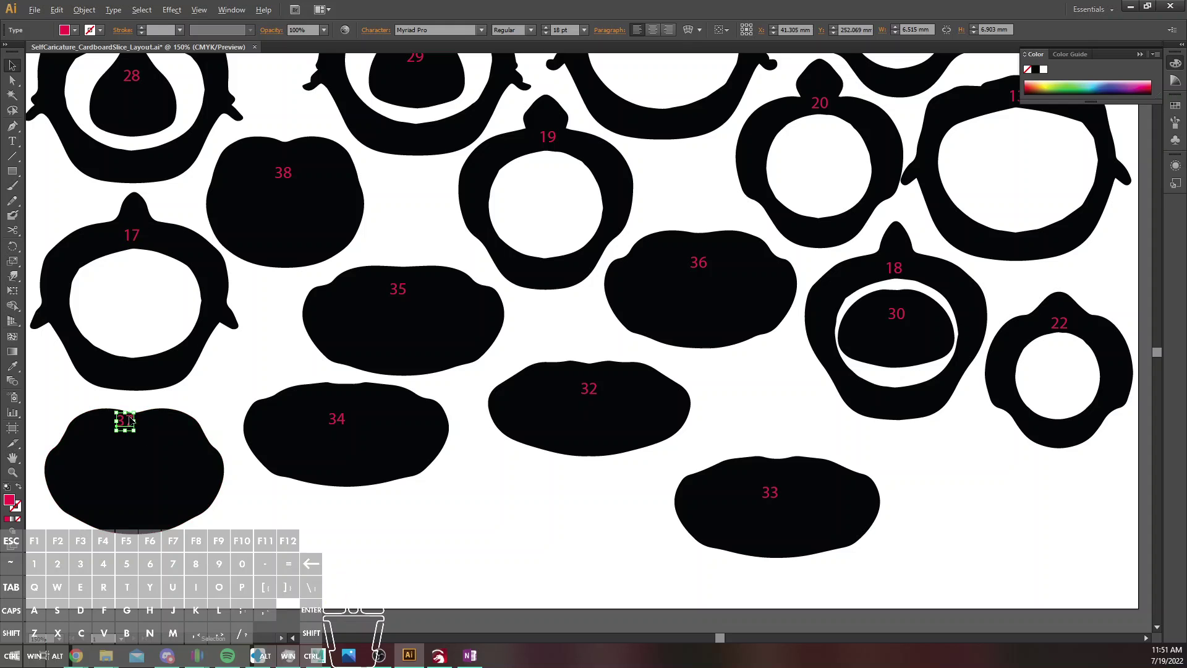
left_click_drag(130, 419, 139, 449)
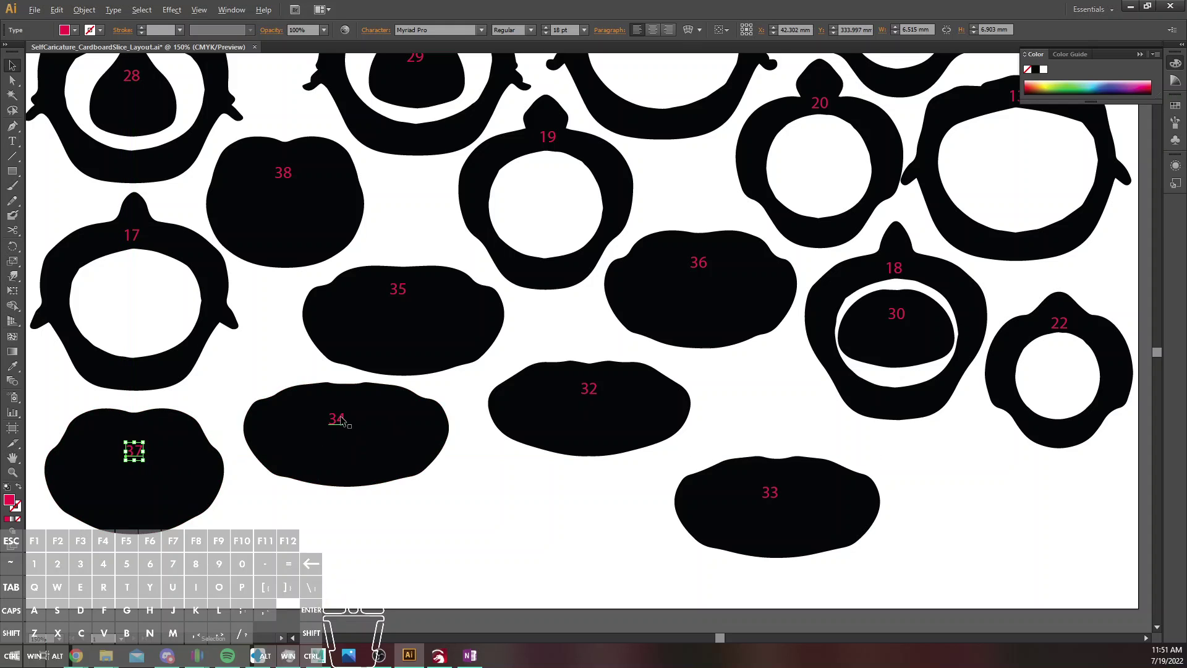
Centre labels 34, 37, 32 and 33 horizontally on their slices in the bottom rows
left_click_drag(342, 422, 357, 422)
left_click(134, 451)
left_click_drag(135, 452, 131, 443)
left_click(590, 390)
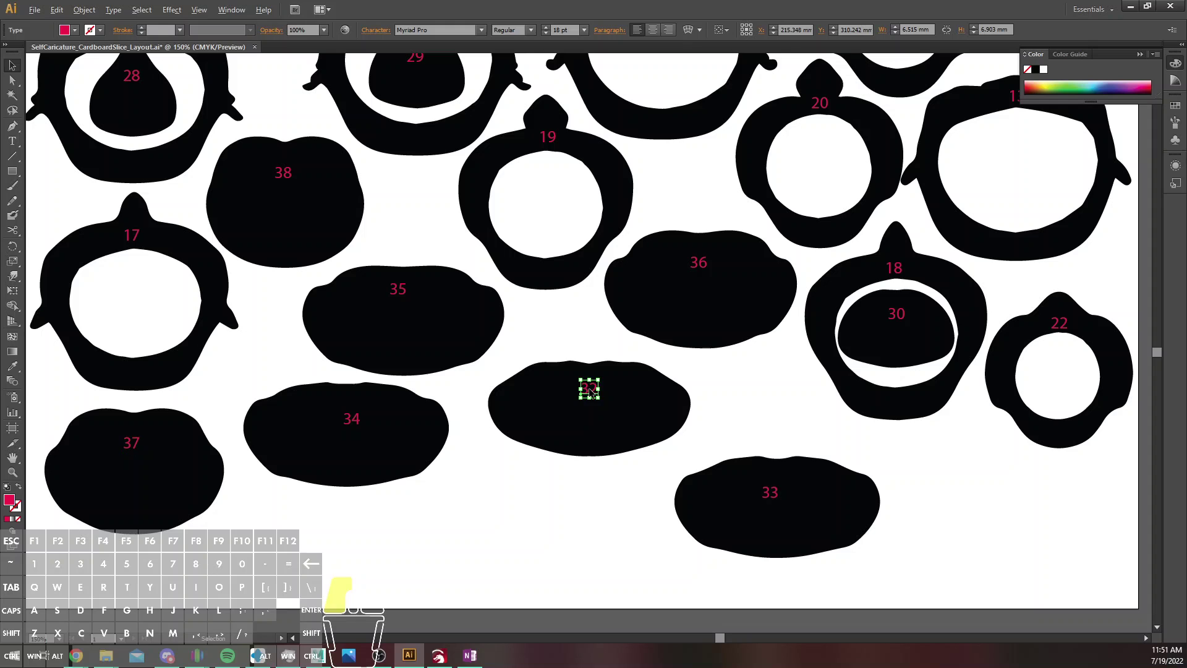
left_click_drag(591, 391, 586, 390)
left_click_drag(769, 493, 781, 490)
Select all the number labels and convert their text to outlines
scroll(680, 420, "down", 2)
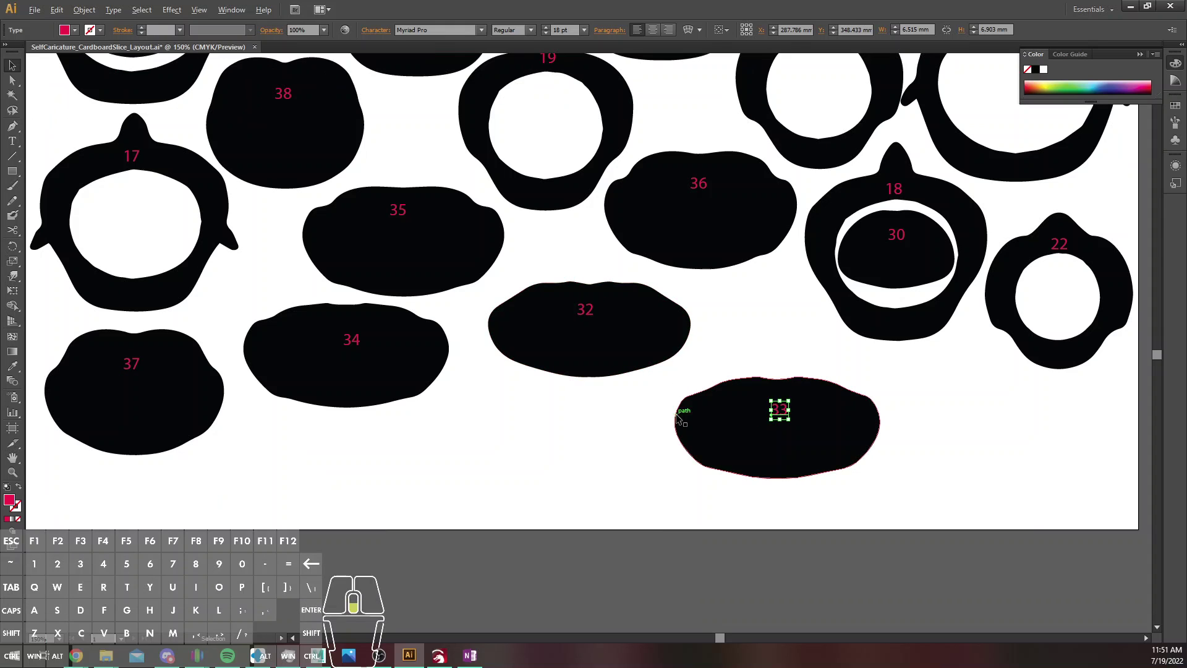
key("ctrl+minus")
key("ctrl+minus")
key("ctrl+minus")
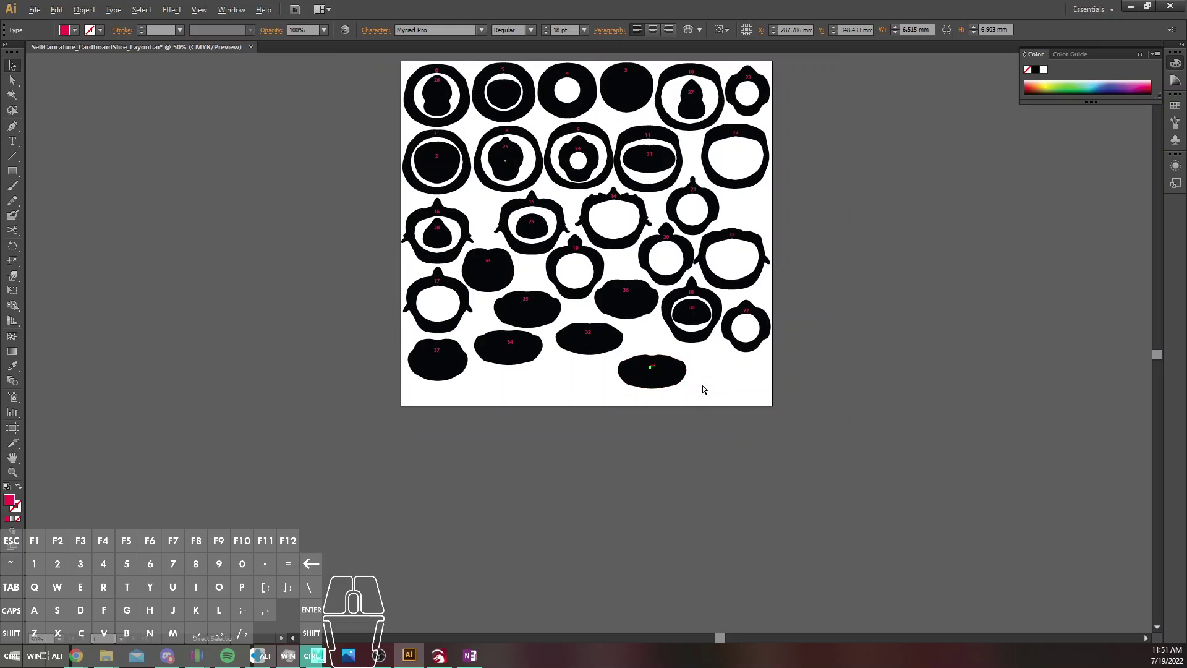
scroll(91, 270, "up", 2)
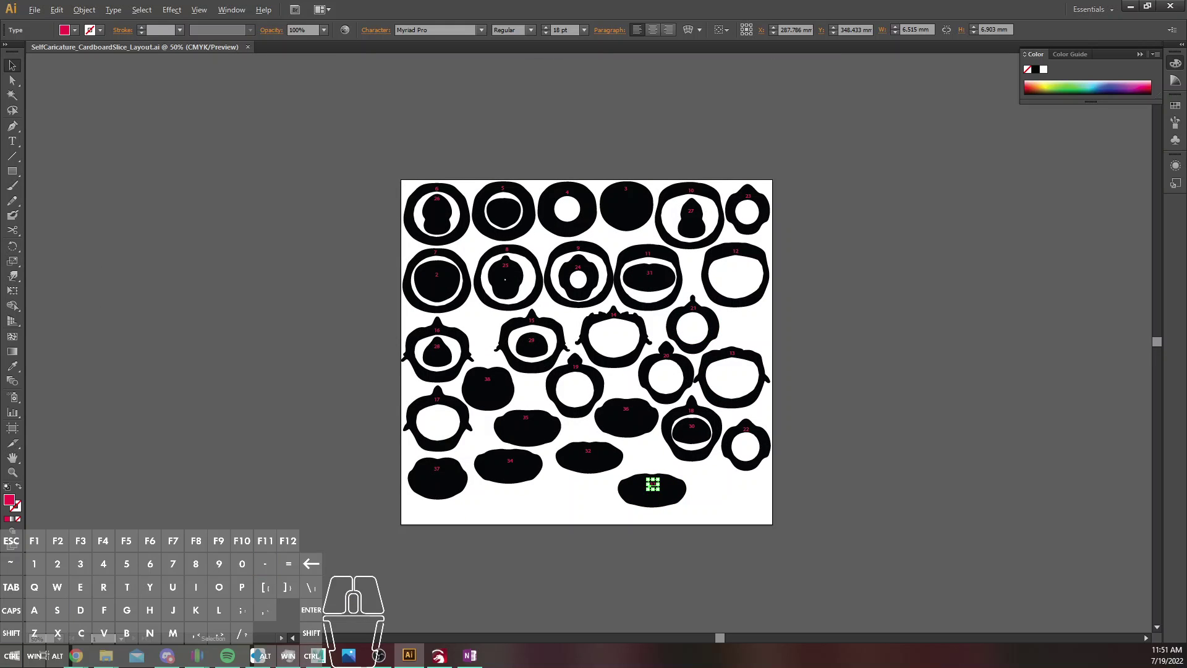
key("ctrl+a")
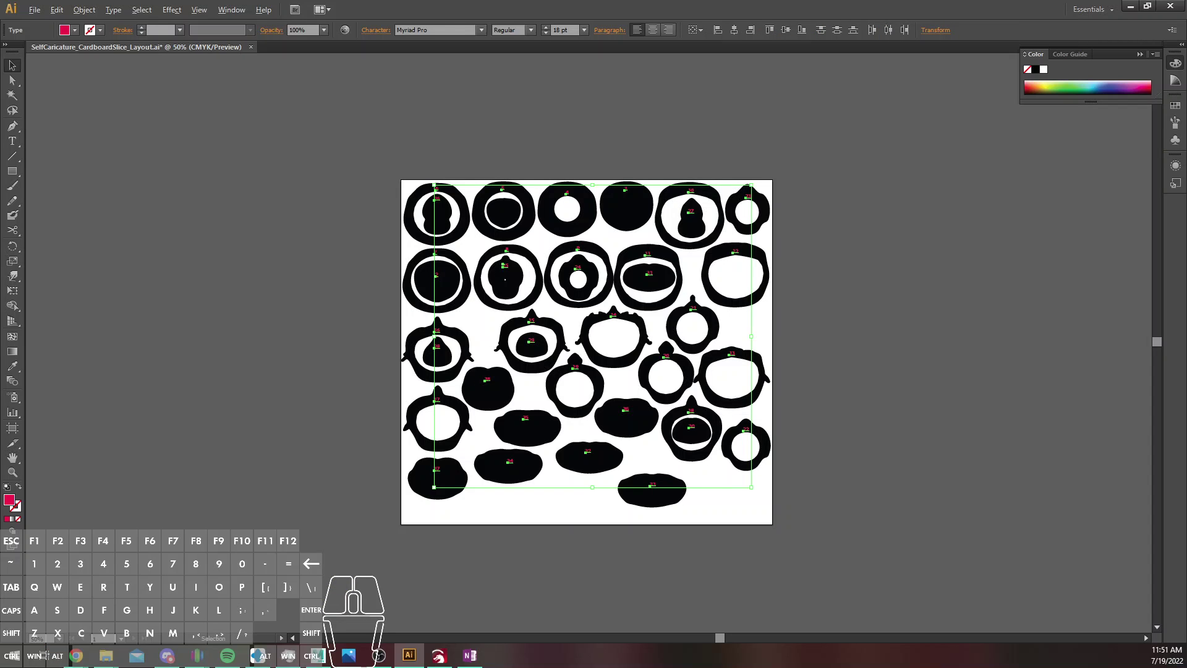
key("ctrl+alt+2")
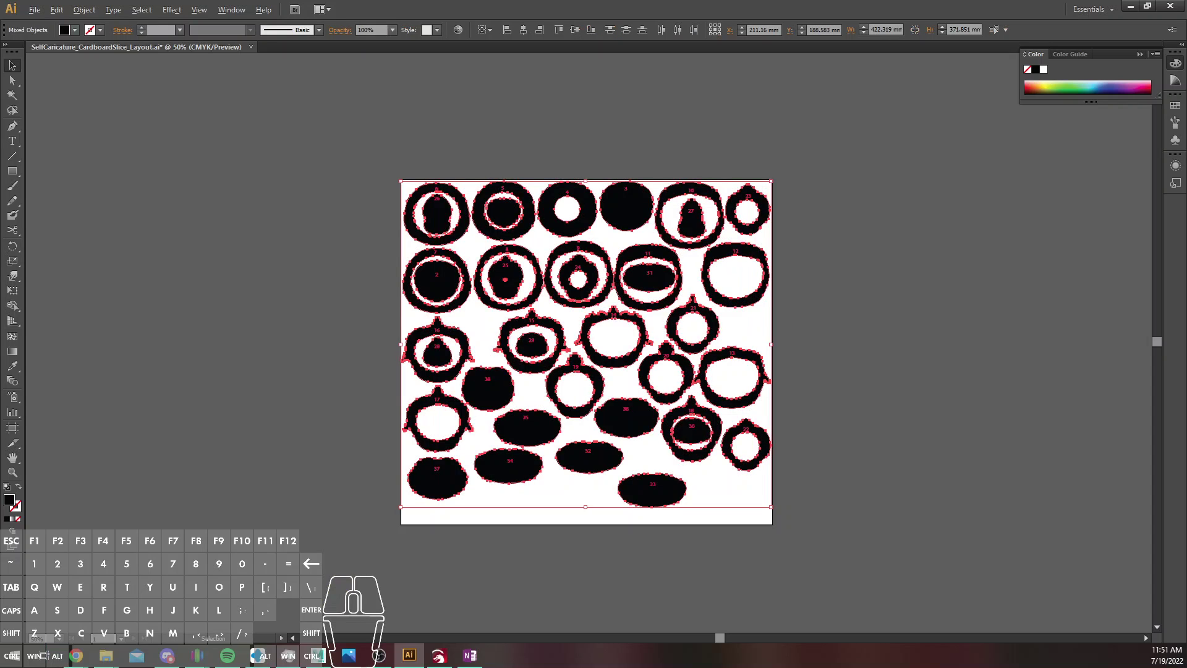
key("ctrl+z")
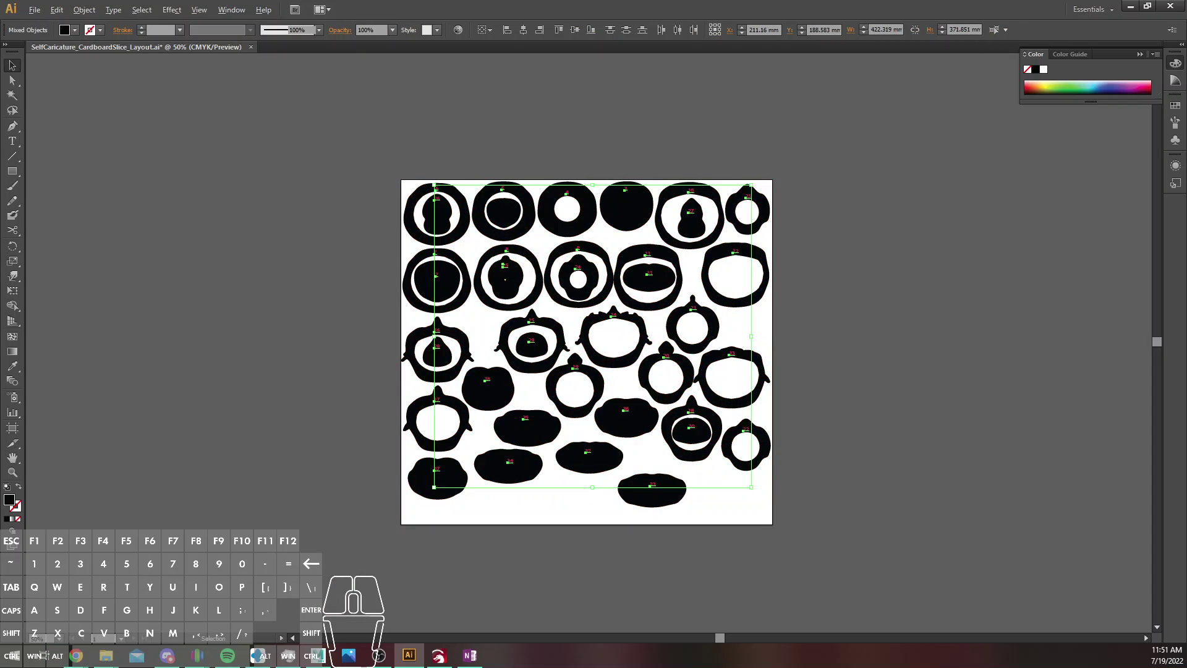
left_click(84, 10)
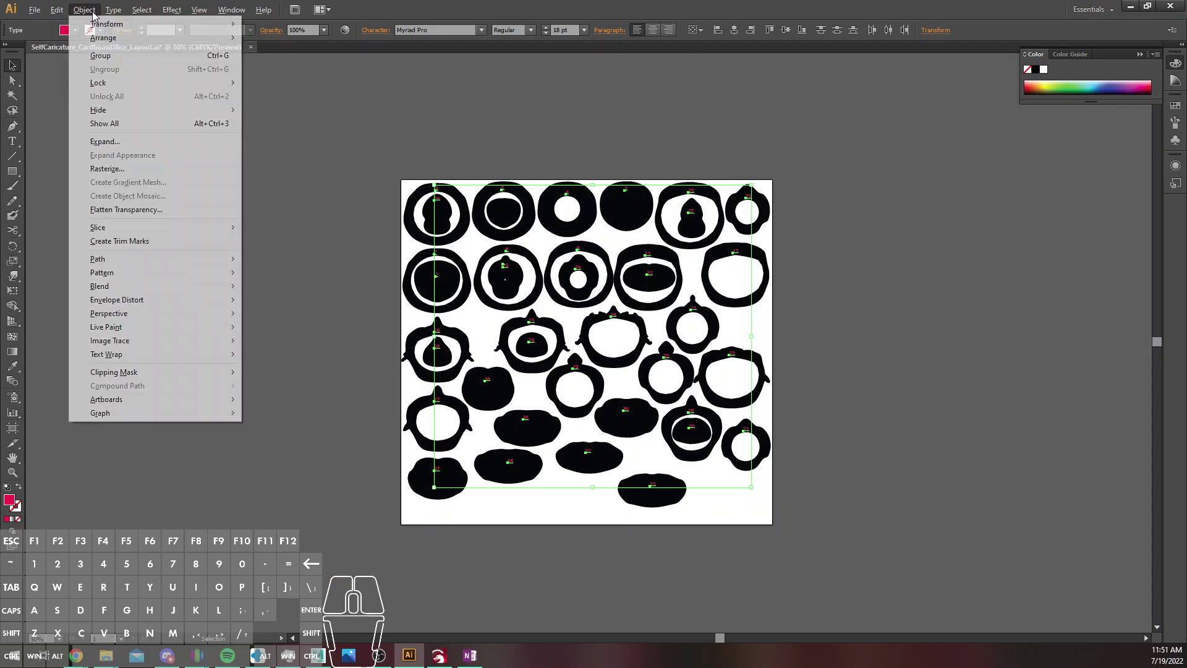
mouse_move(116, 12)
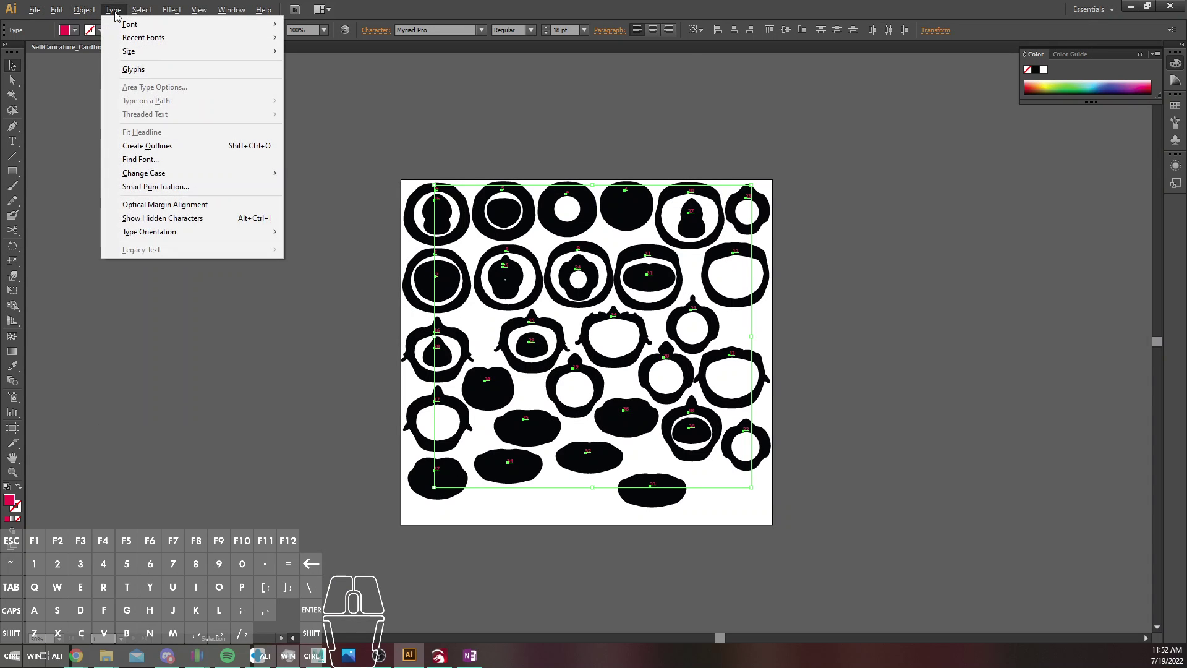
left_click(150, 146)
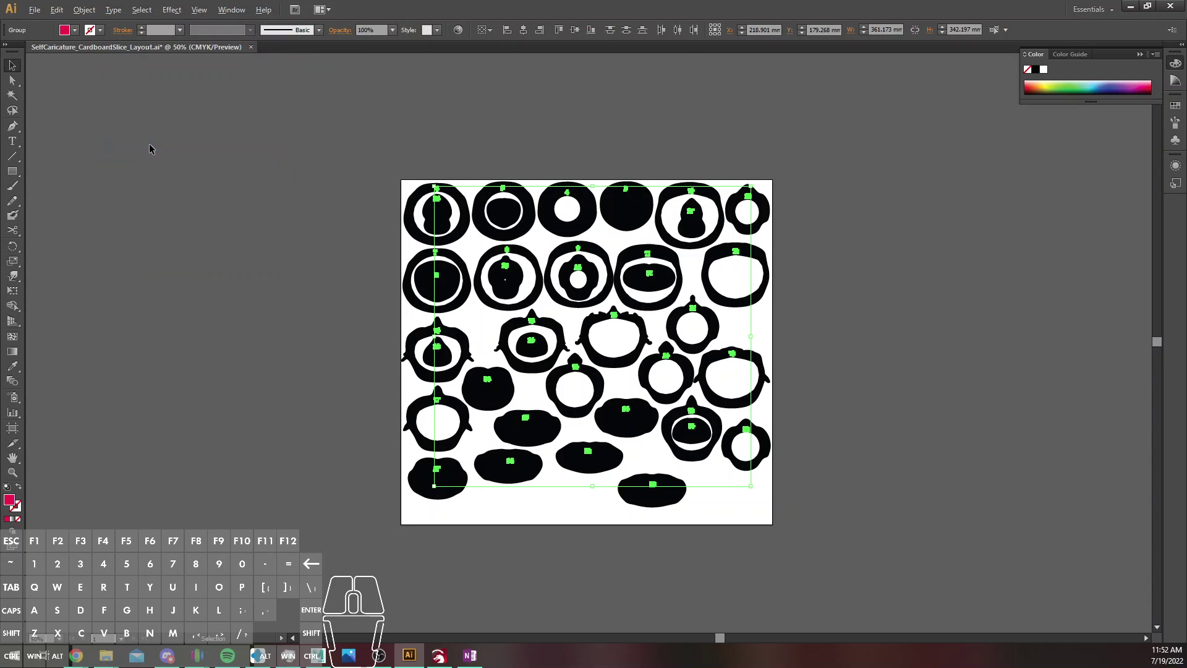
Hide the outlined numbers so only the slices show, and save the layout
key("ctrl+equal")
key("ctrl+equal")
key("ctrl+equal")
key("ctrl+equal")
key("ctrl+equal")
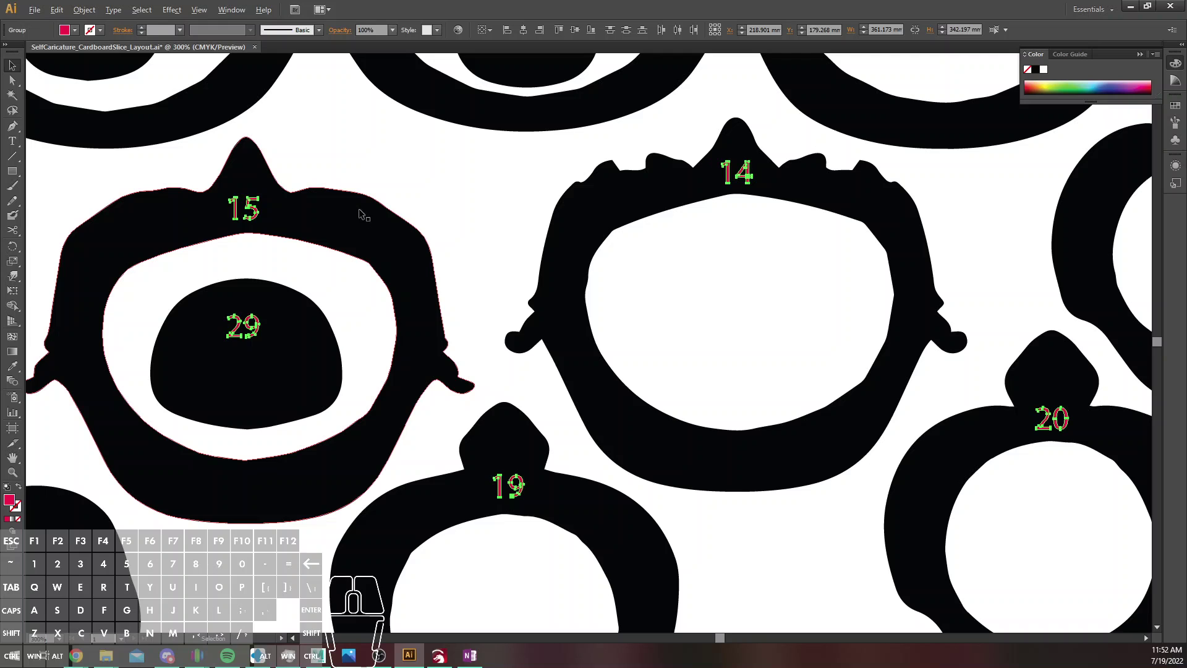
left_click(395, 204)
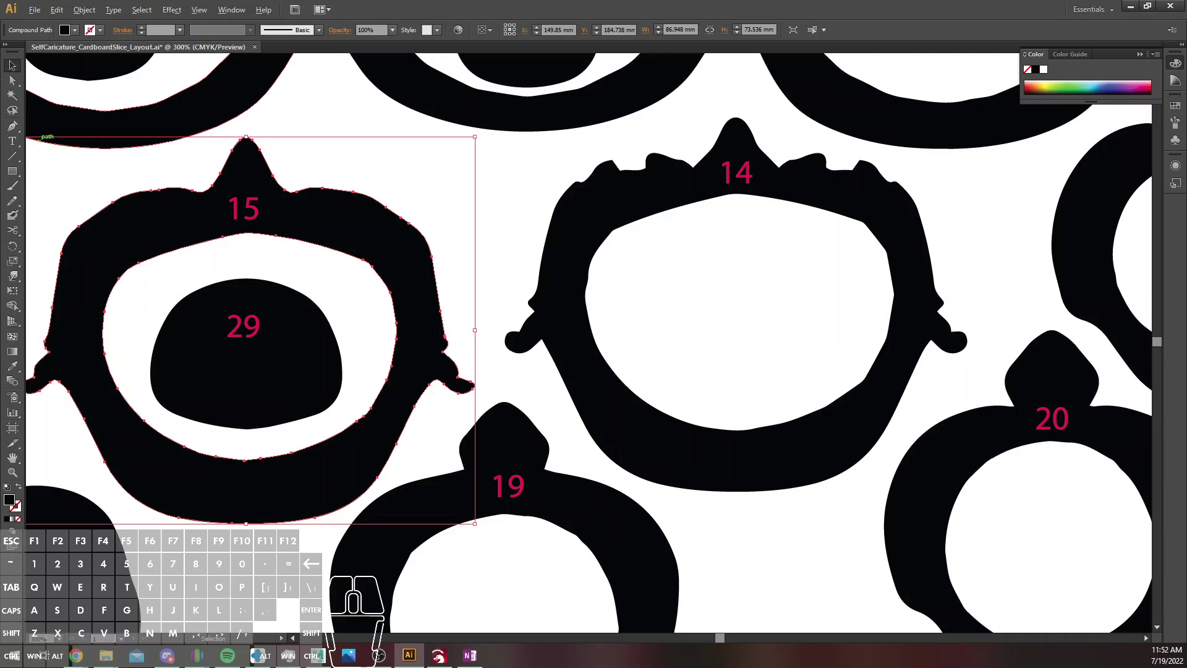
left_click(31, 139)
key("ctrl+s")
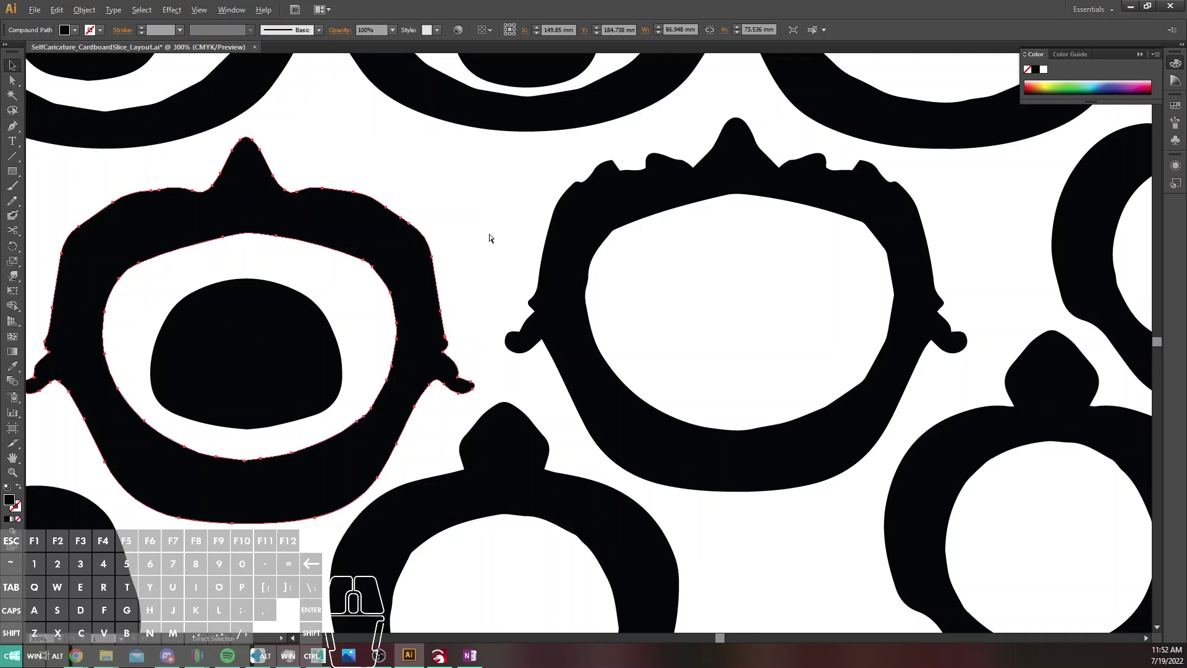
Save the slices as an SVG file named SelfCaricature_CardboardSlice_Layout_CorrectSize on the Desktop
left_click(43, 13)
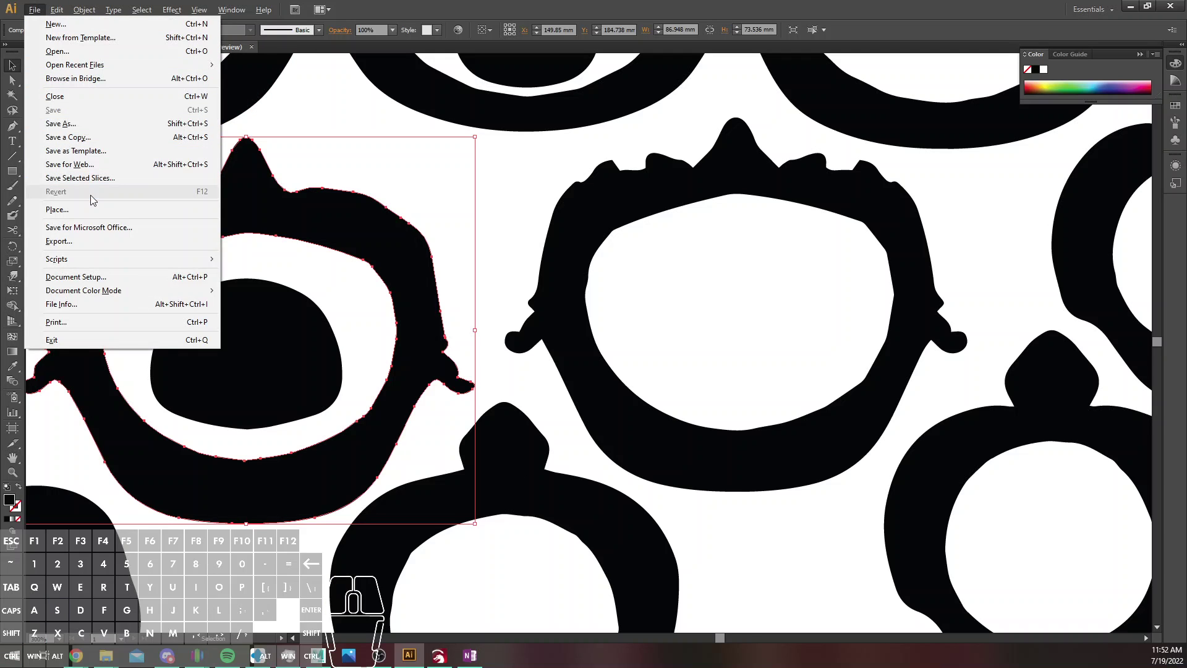
left_click(504, 196)
key("ctrl+shift+s")
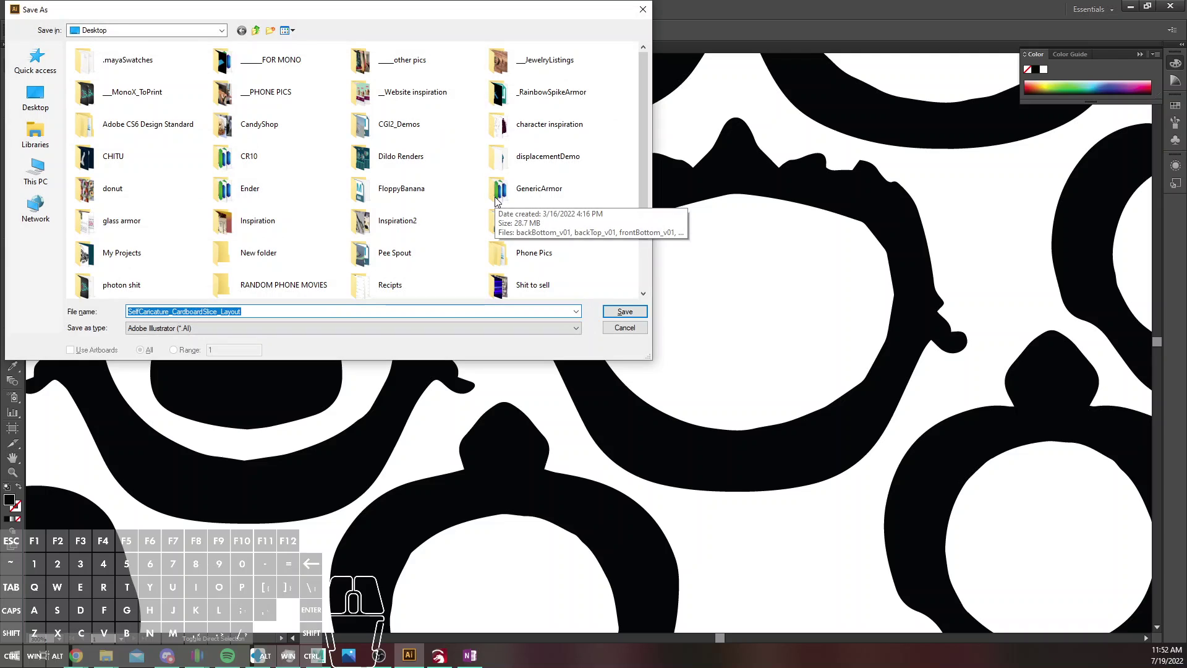
left_click(246, 311)
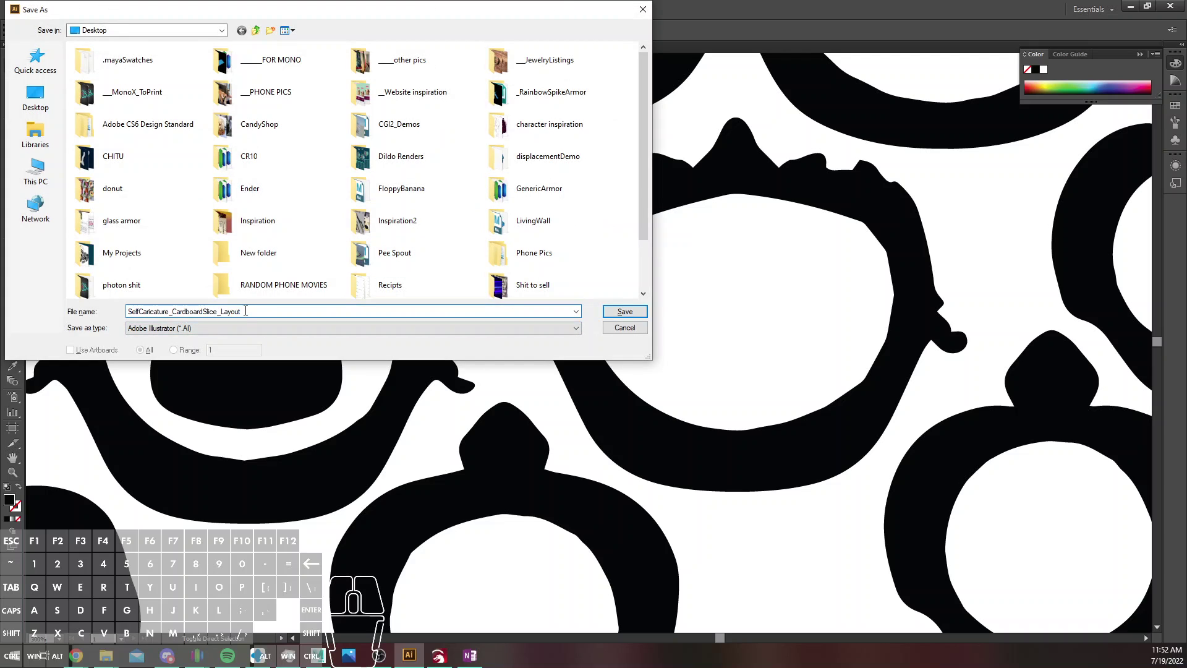
type("_CorrectSize")
key("ctrl+a")
key("ctrl+c")
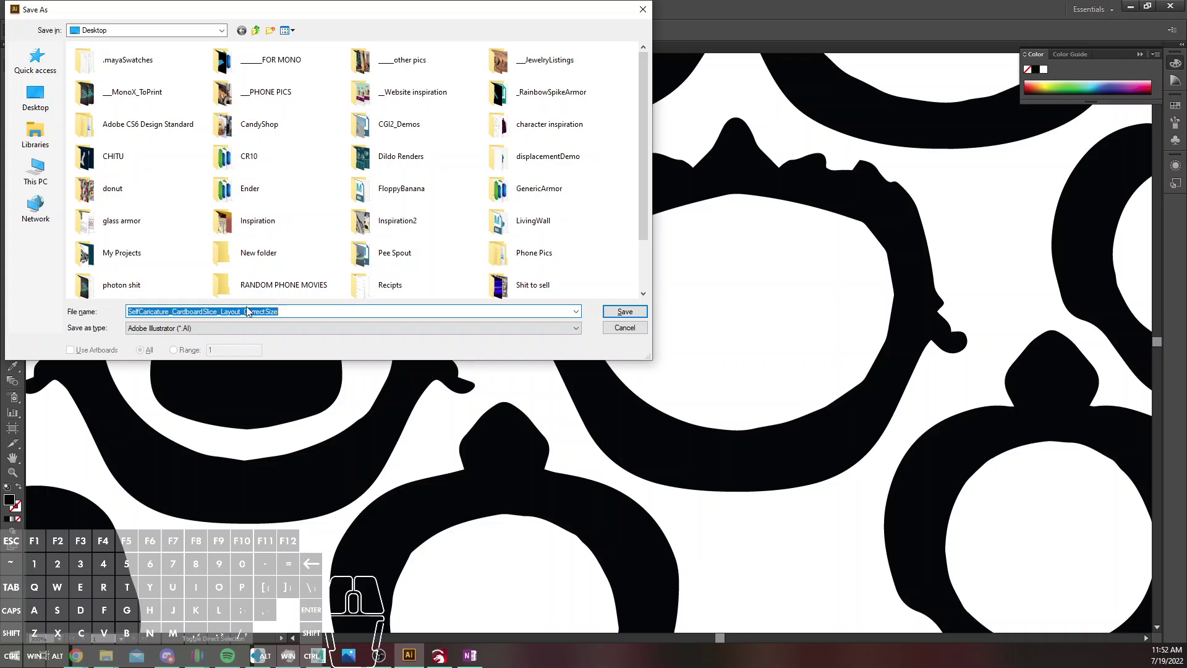
left_click(148, 329)
left_click(148, 374)
left_click(637, 314)
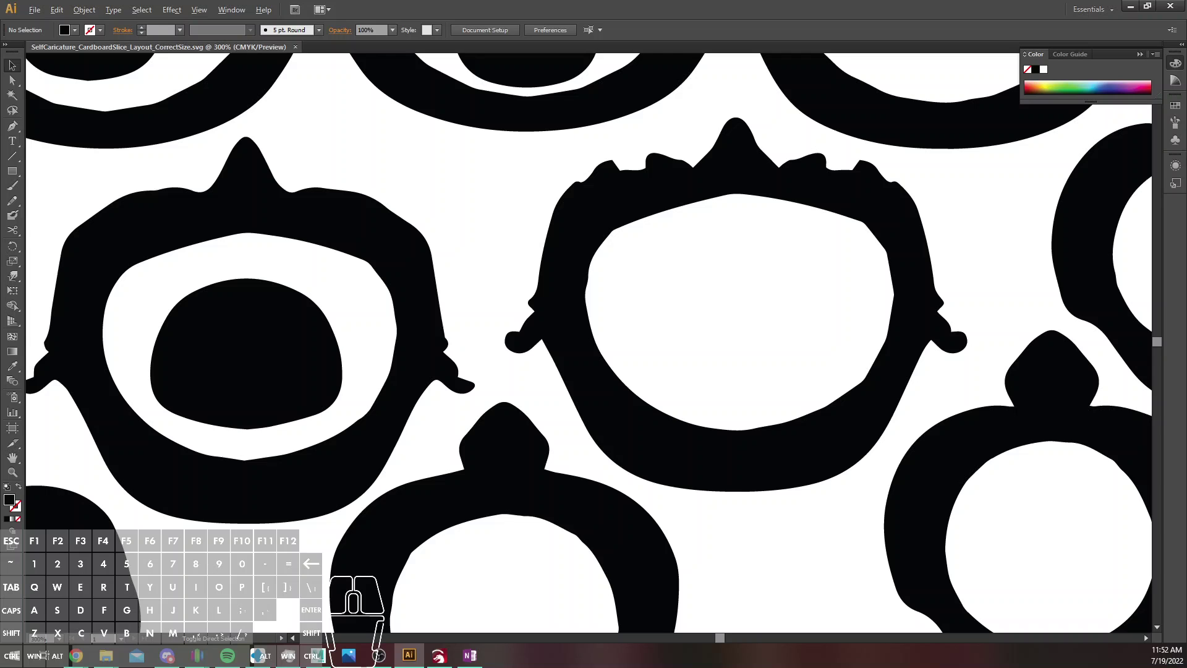
Show only the numbers, hiding the slices, and save them as the SVG SelfCaricature_CardboardSlice_Layout_CorrectSize_Numbers
left_click(14, 172)
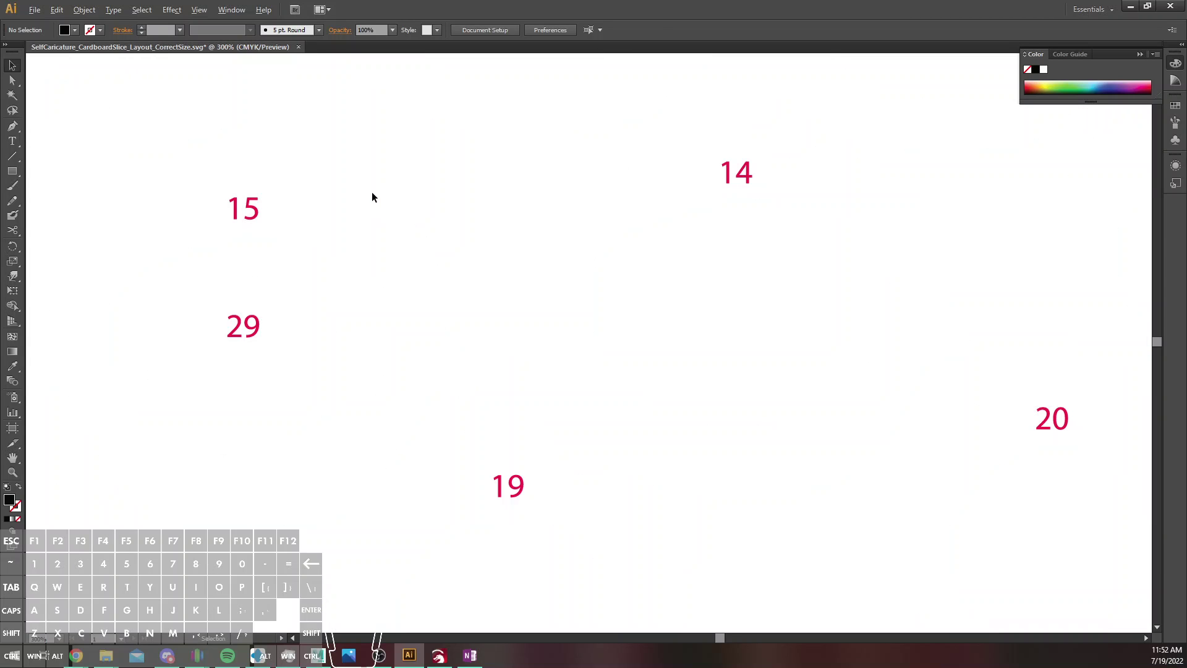
key("ctrl+shift+s")
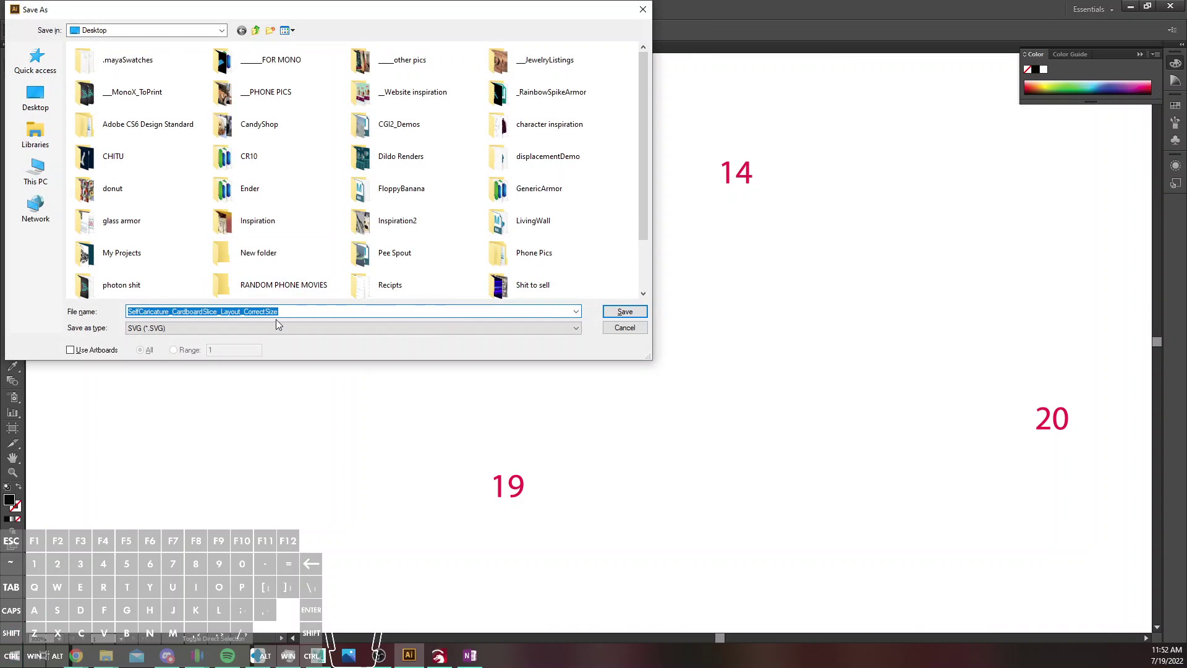
left_click(284, 312)
type("_Numbers")
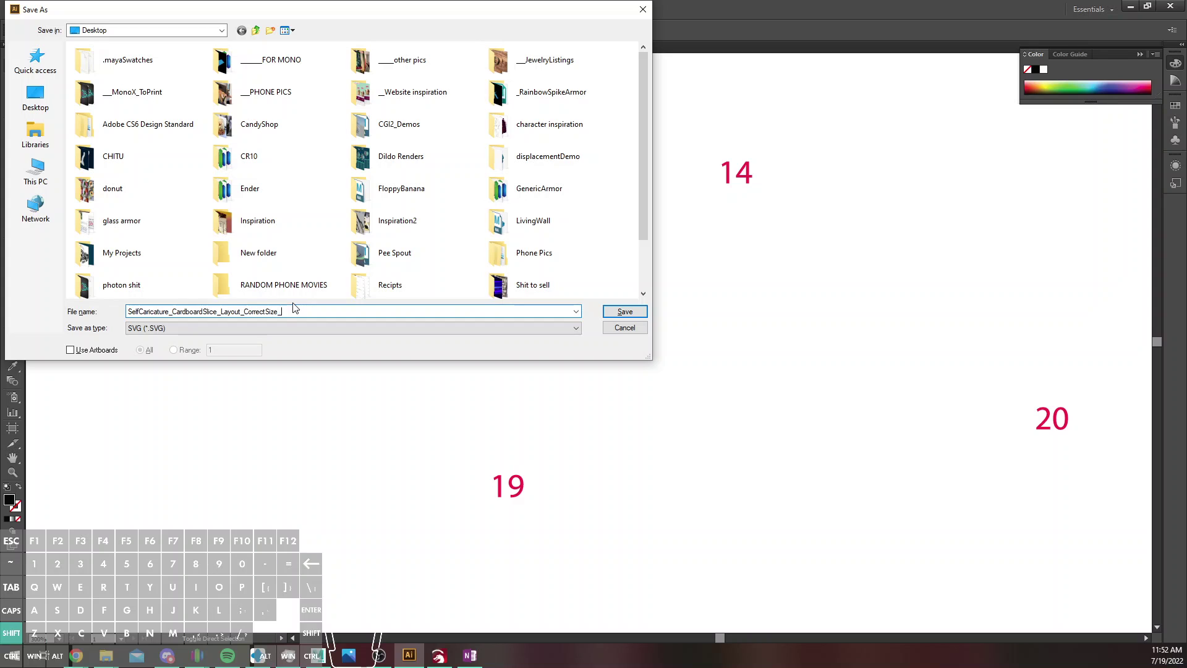
left_click(623, 311)
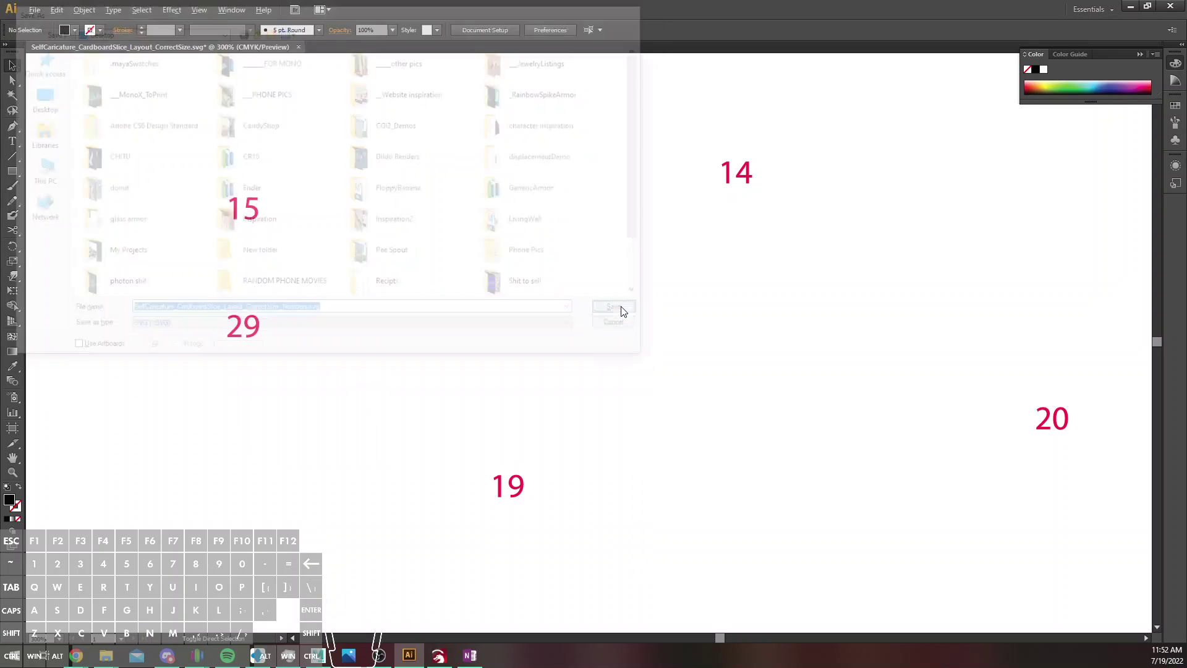
Switch to LightBurn and clear the old slice layout and the leftover rectangle from the work area
left_click(439, 655)
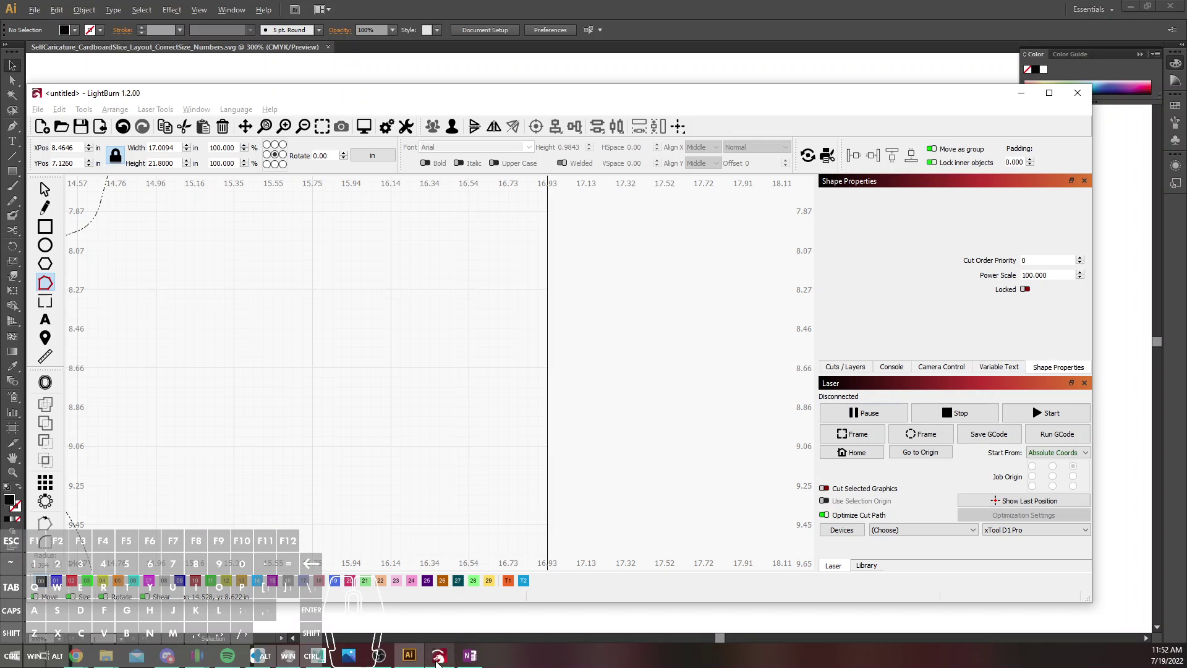
scroll(405, 396, "down", 10)
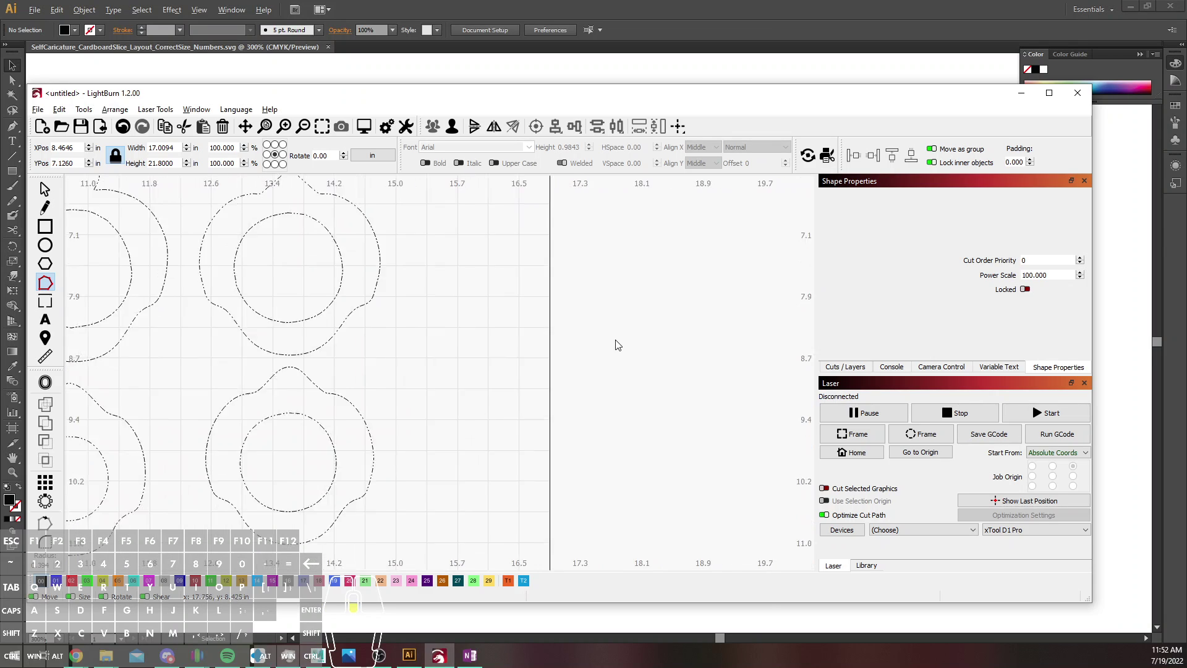
scroll(604, 364, "up", 2)
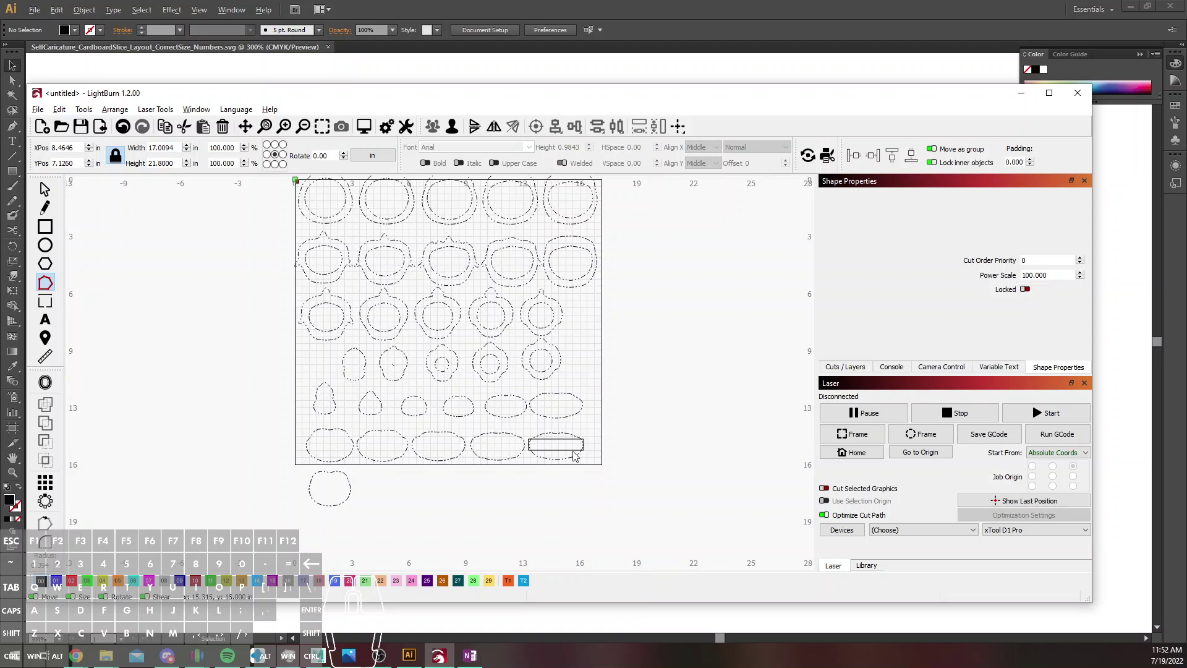
key("Delete")
left_click_drag(563, 431, 581, 471)
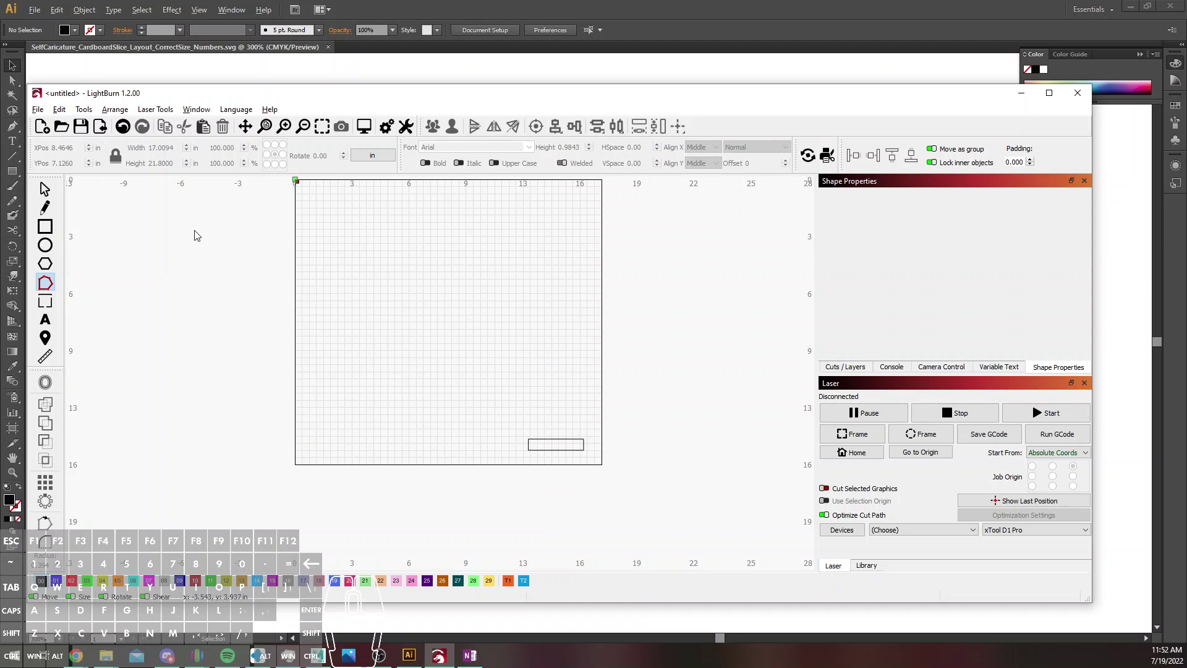
left_click(52, 190)
left_click_drag(490, 359, 599, 492)
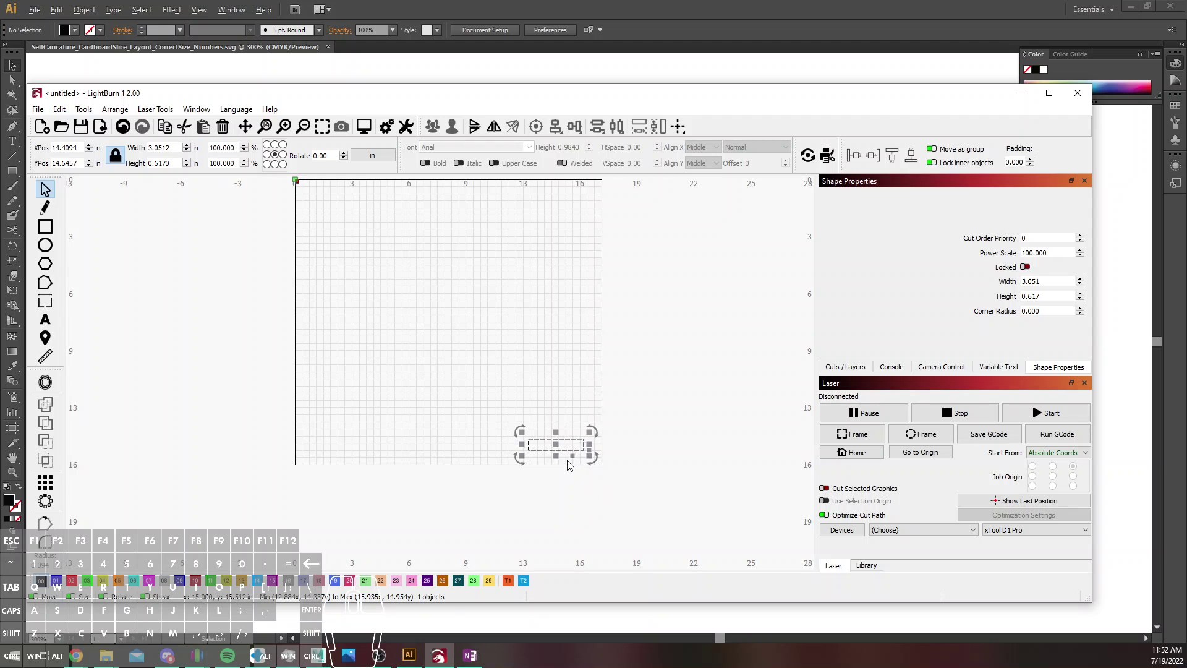
Import the two saved CorrectSize SVG files from File Explorer into the LightBurn work area
mouse_move(106, 656)
mouse_move(201, 579)
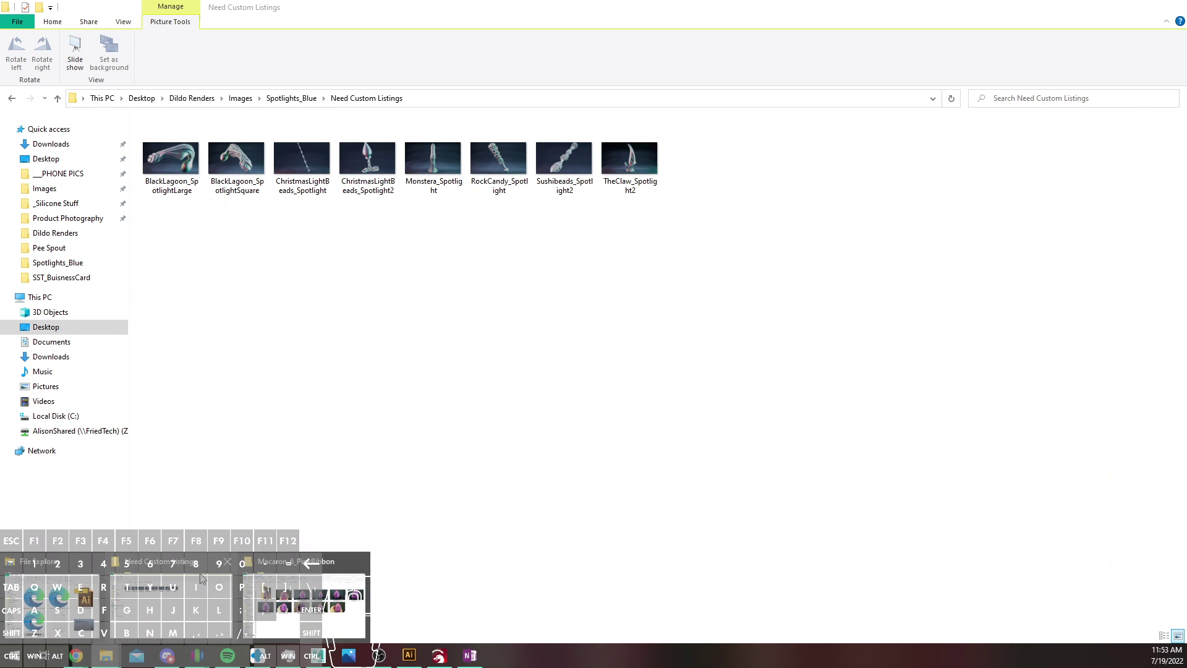
left_click(56, 593)
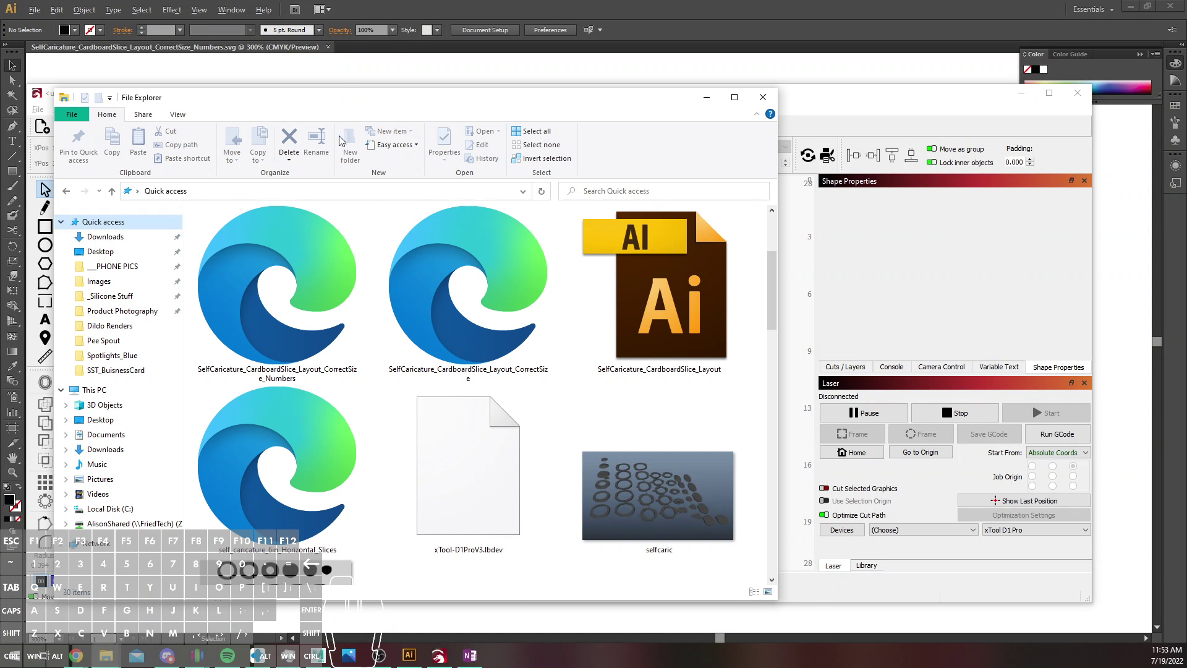
left_click_drag(339, 105, 0, 92)
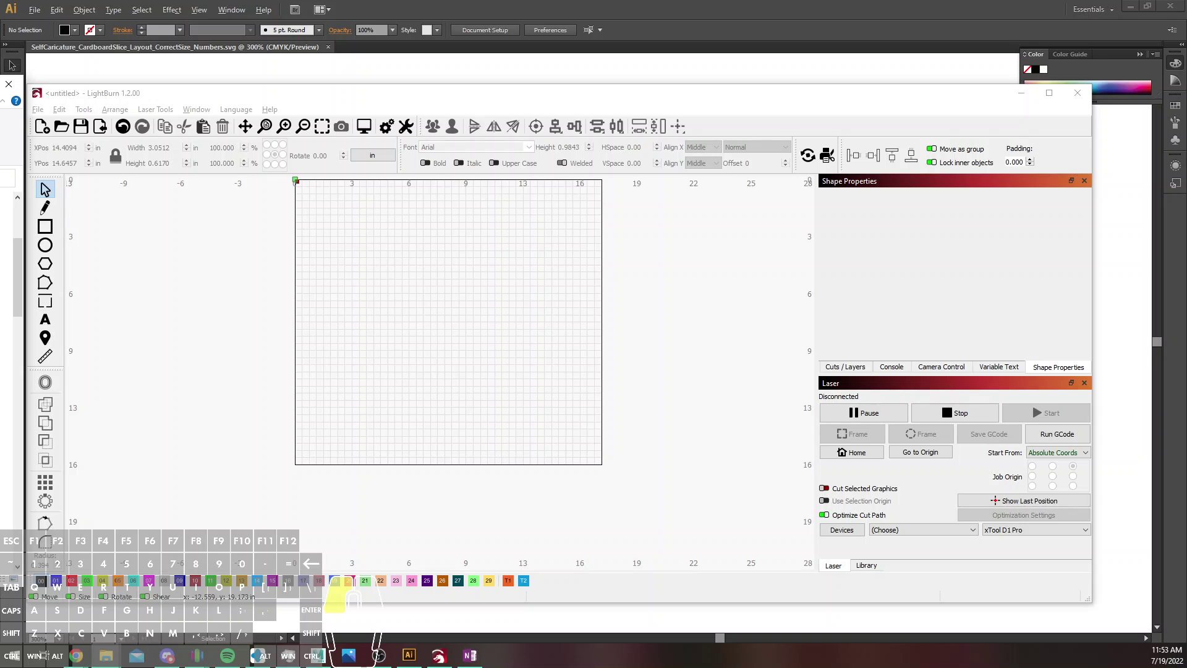
left_click_drag(56, 524, 526, 339)
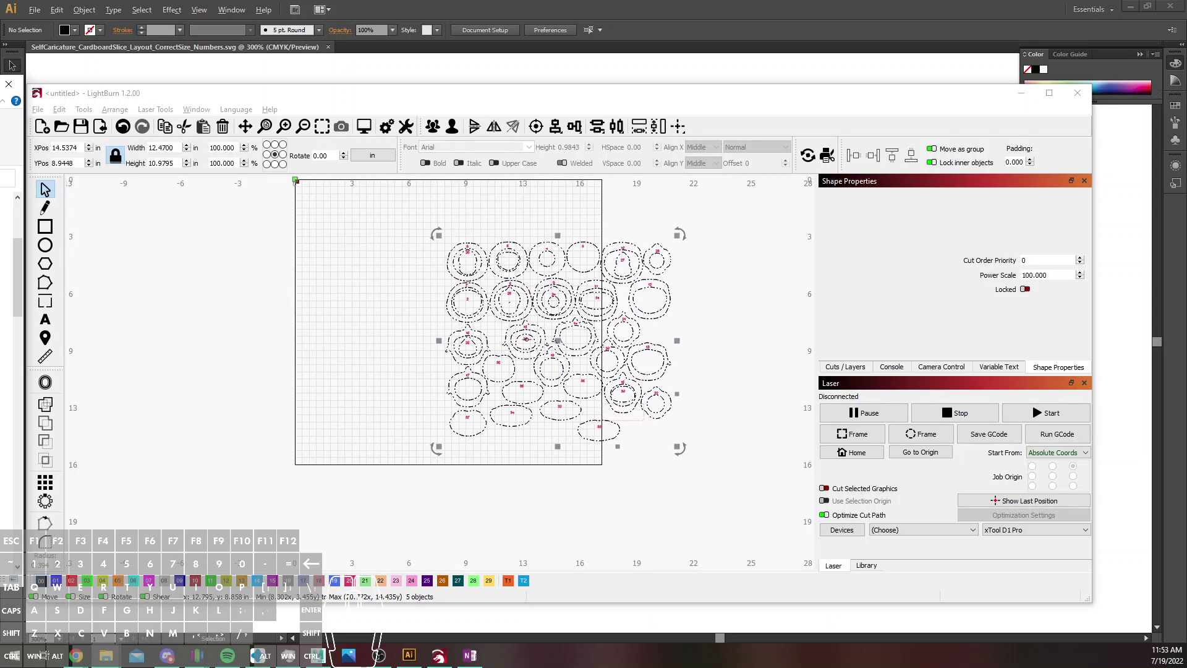
left_click_drag(526, 339, 453, 322)
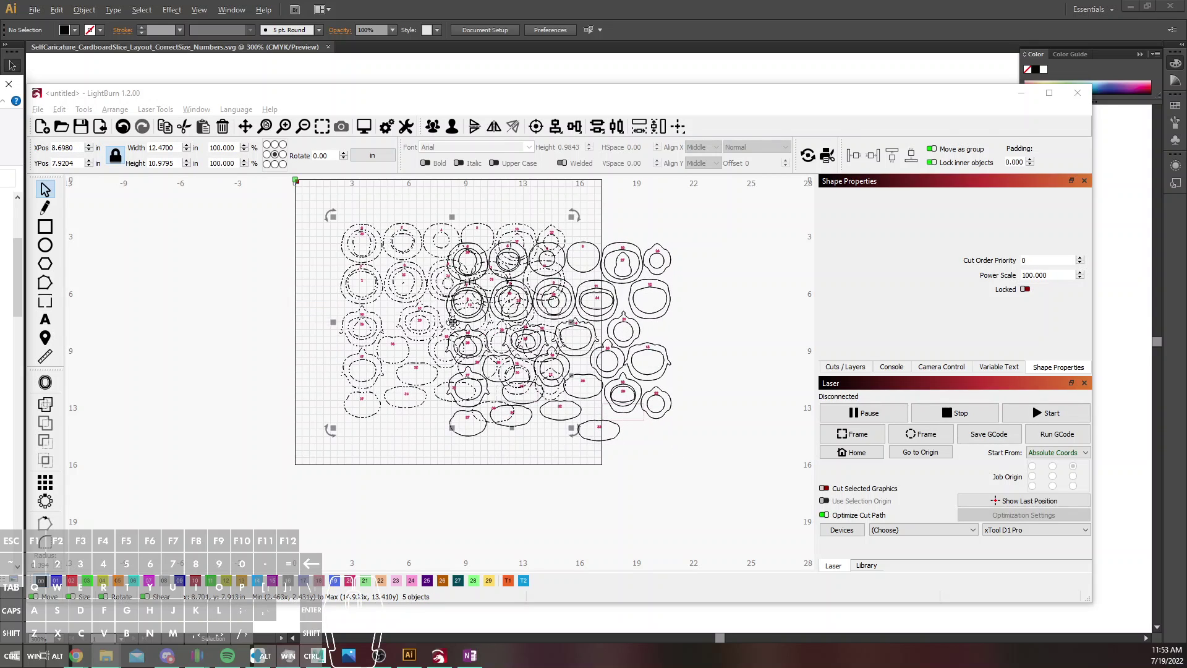
Examine the overlapping imported artwork in LightBurn and compare it with the numbers file in Illustrator
left_click(691, 291)
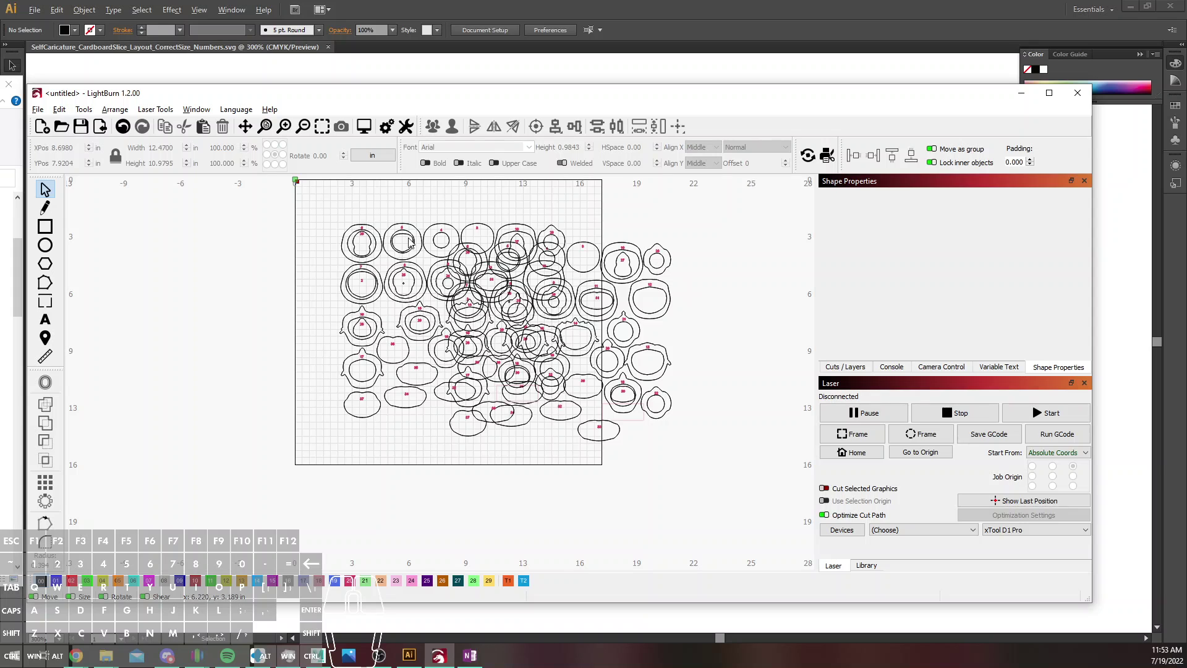
left_click(458, 317)
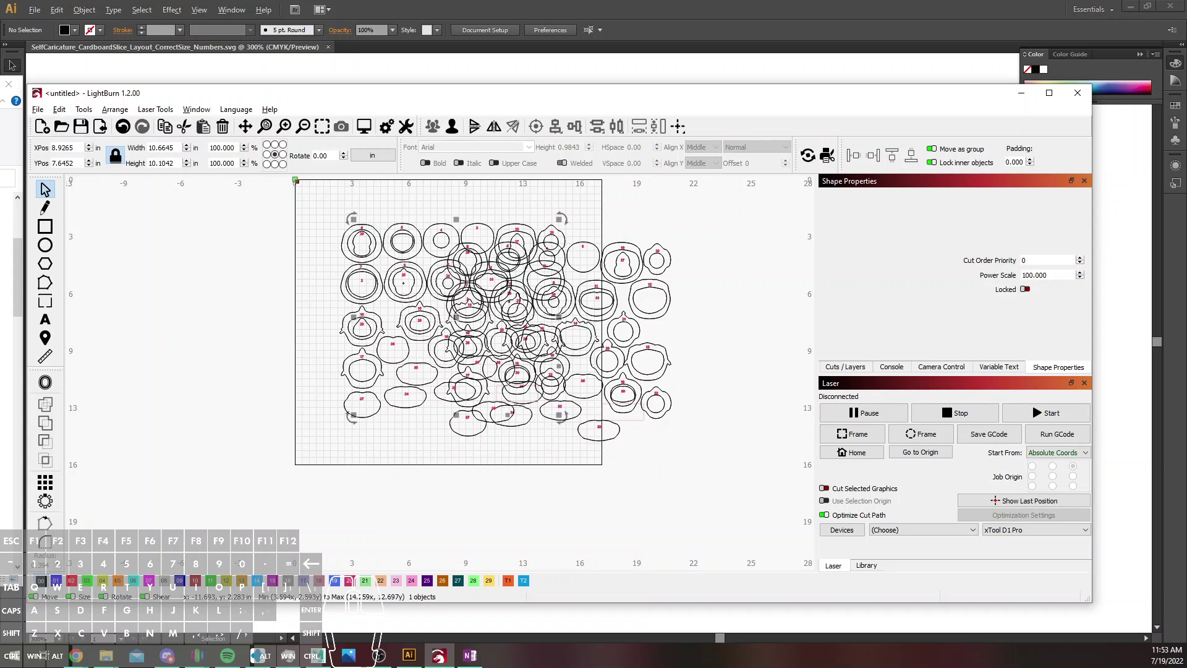
left_click(409, 655)
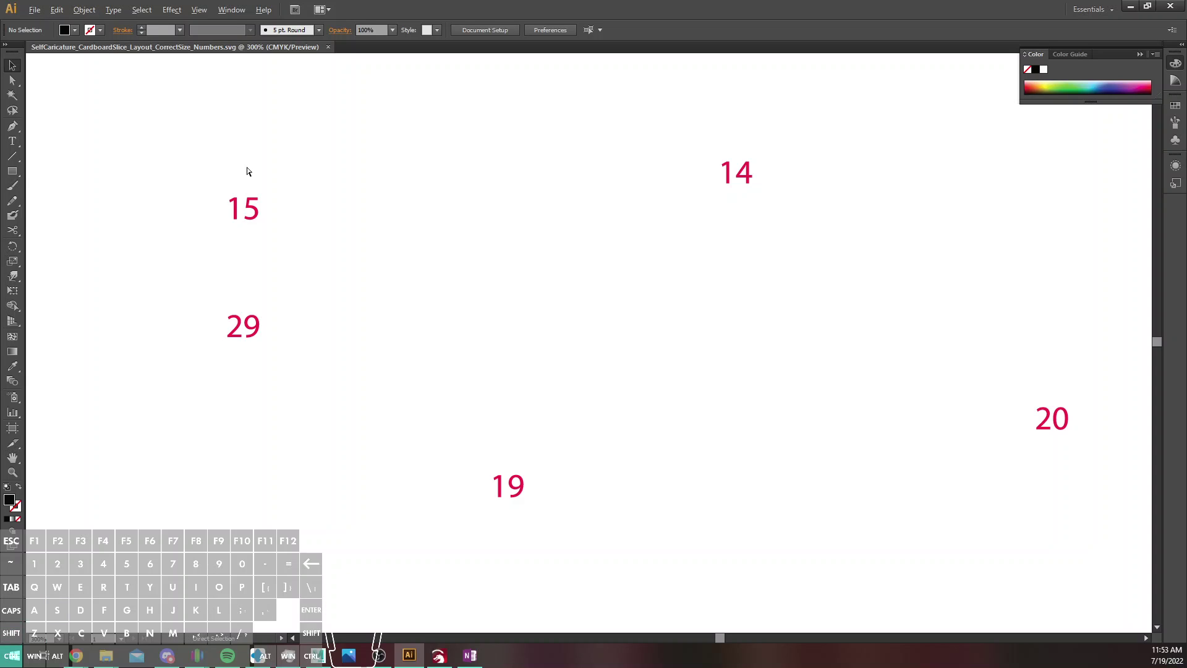
left_click(439, 655)
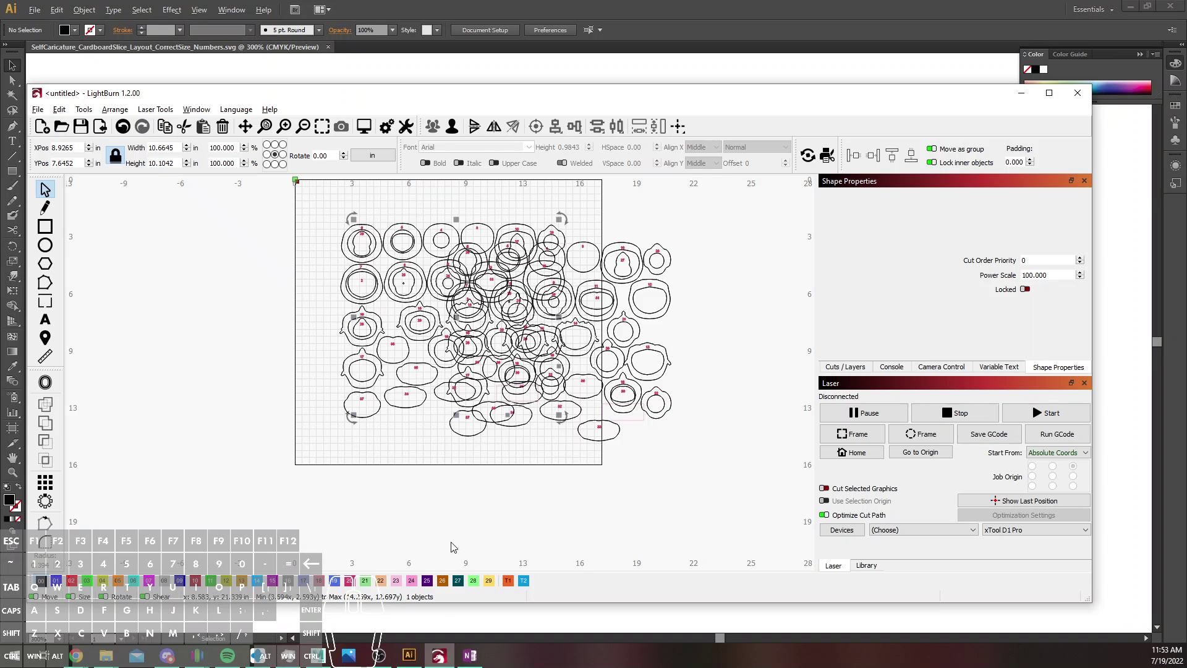
Delete the overlapping copy of the slice outlines and its numbers from the LightBurn work area, keeping the other imported set
left_click(384, 361)
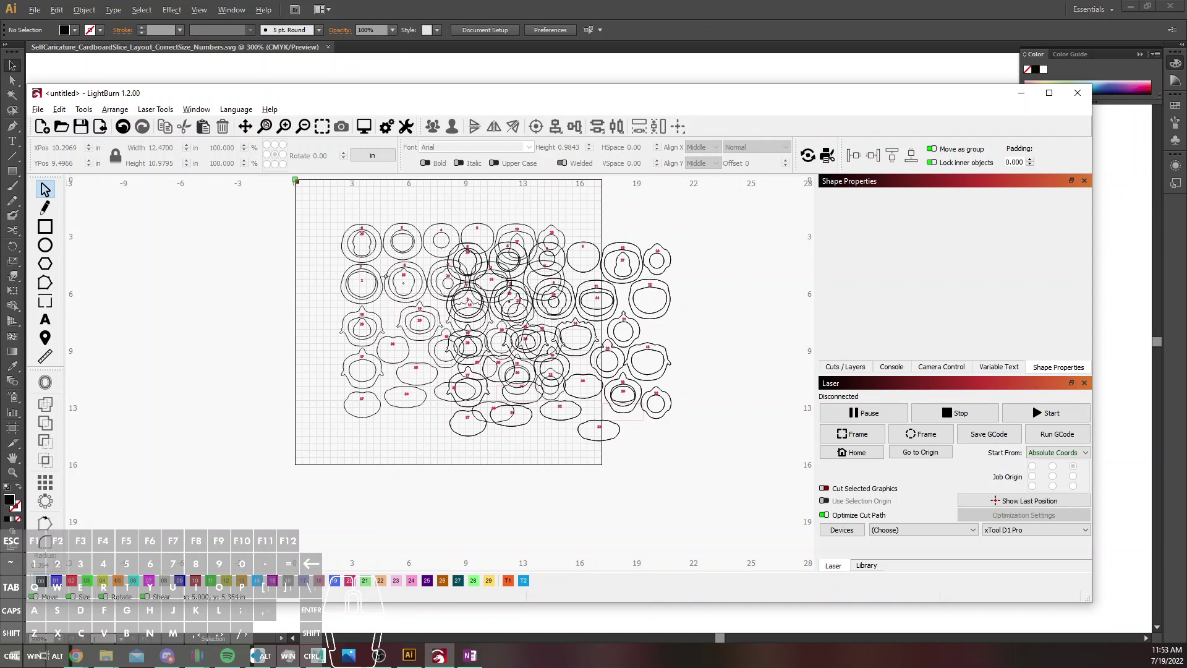
left_click(370, 276)
key("Delete")
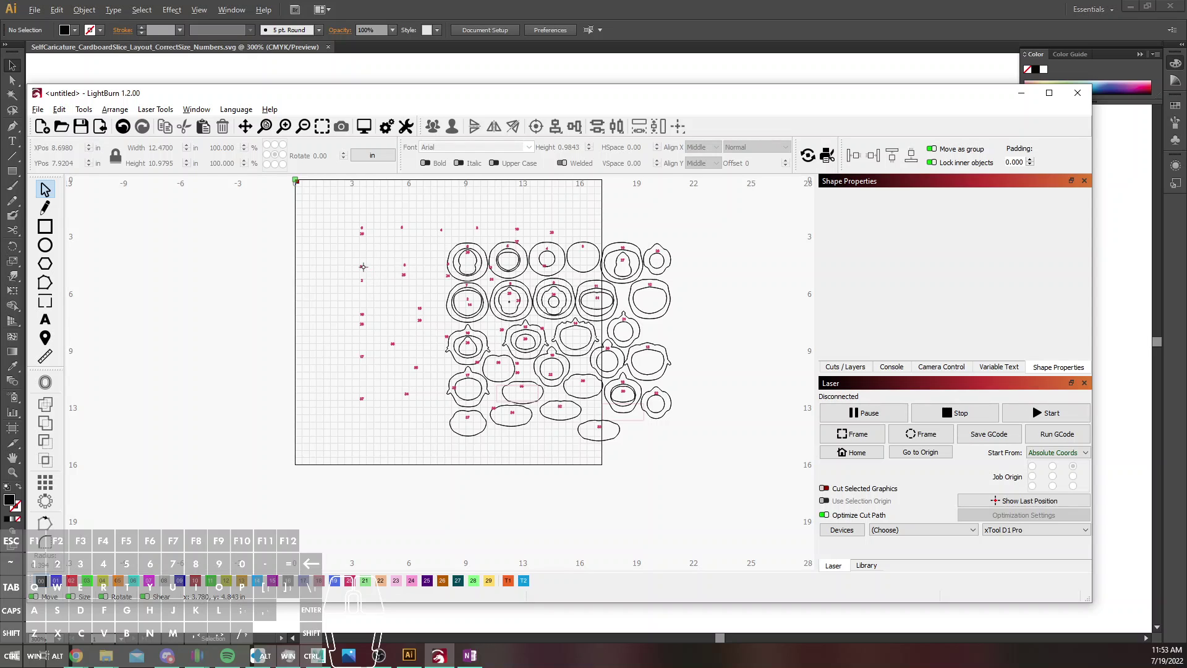
left_click(364, 267)
key("Delete")
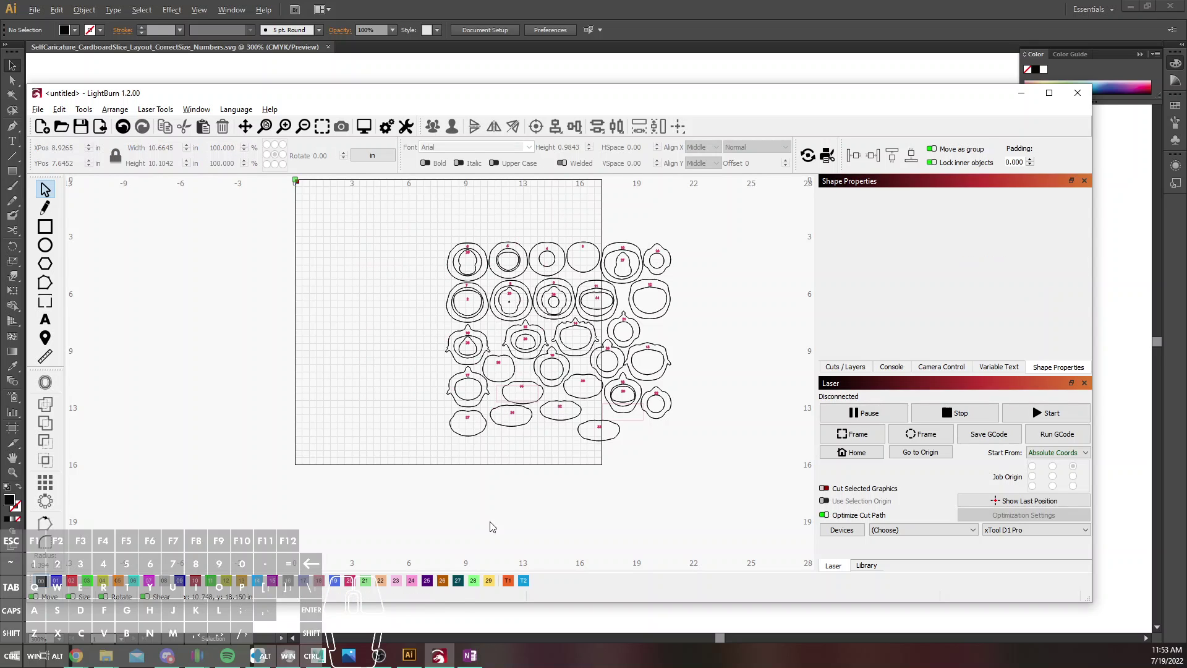
Switch to Illustrator, leave the file unsaved, and undo the removal of the slices from the numbers document
left_click(408, 655)
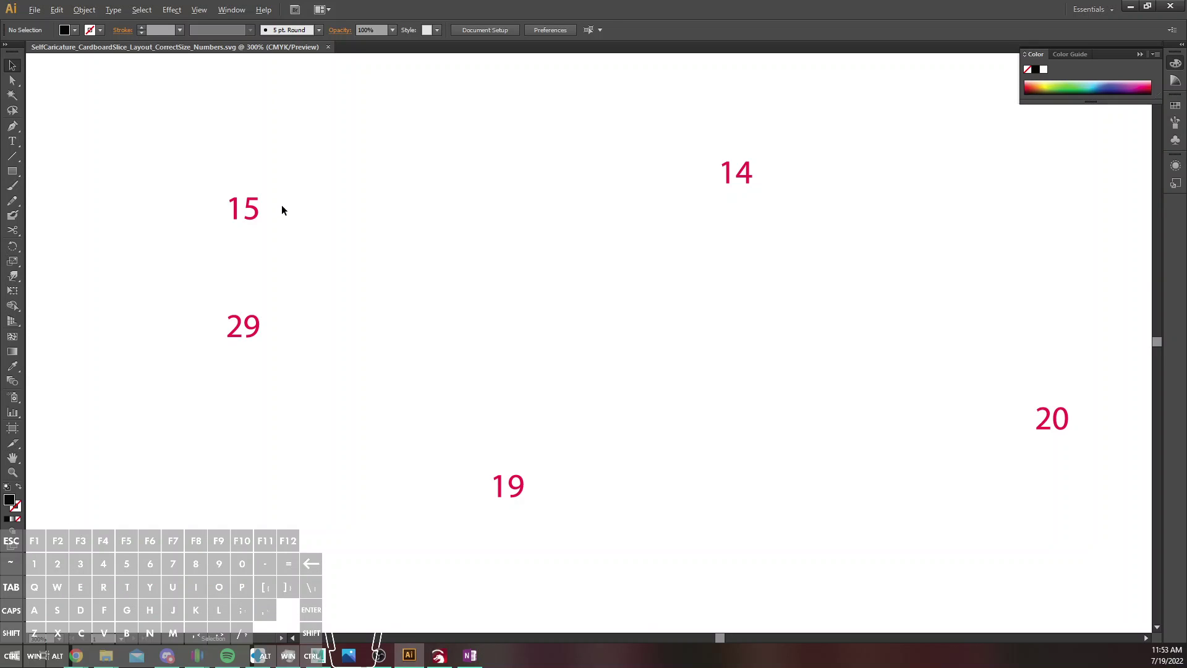
key("ctrl+shift+s")
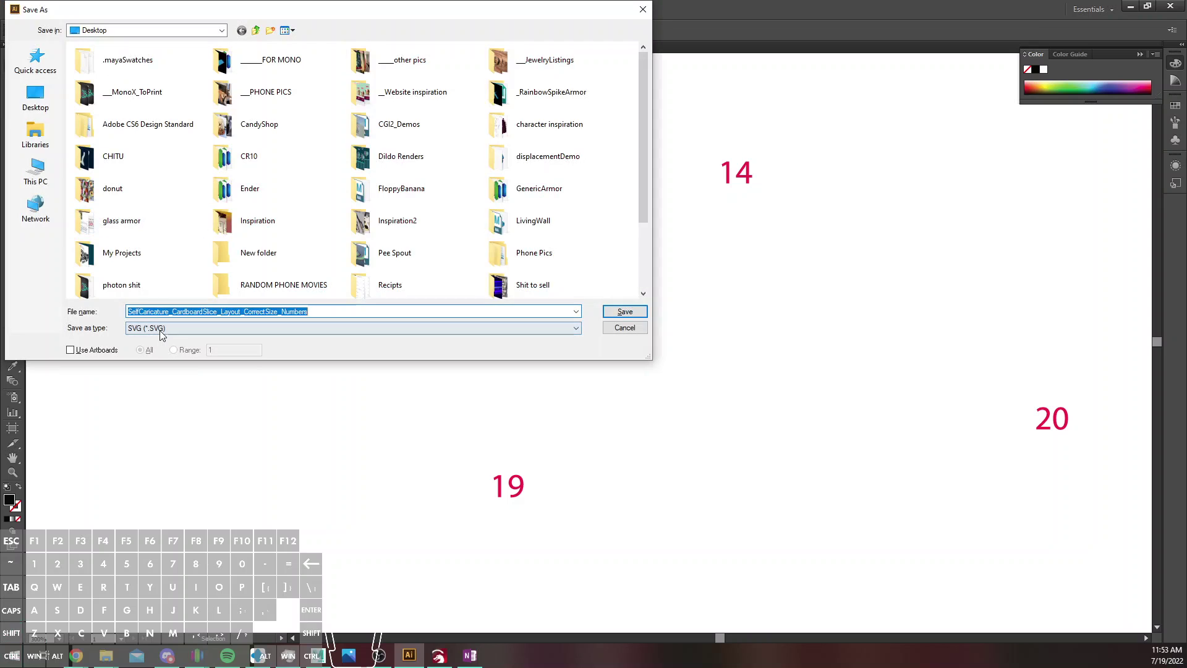
left_click(615, 328)
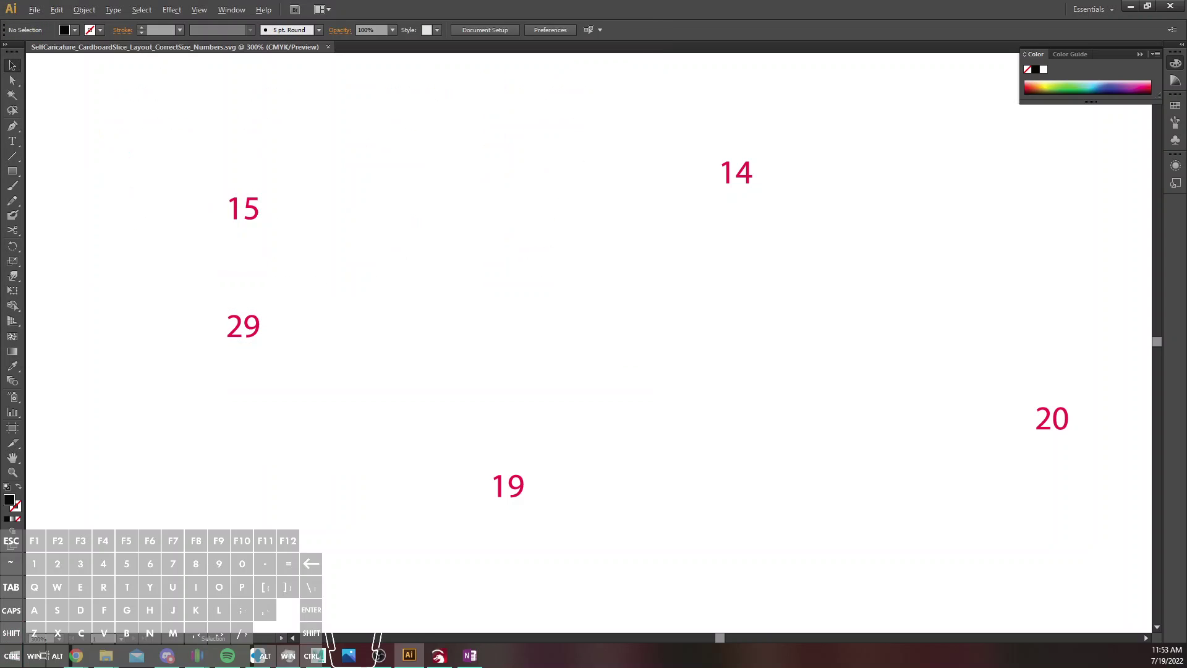
key("ctrl+z")
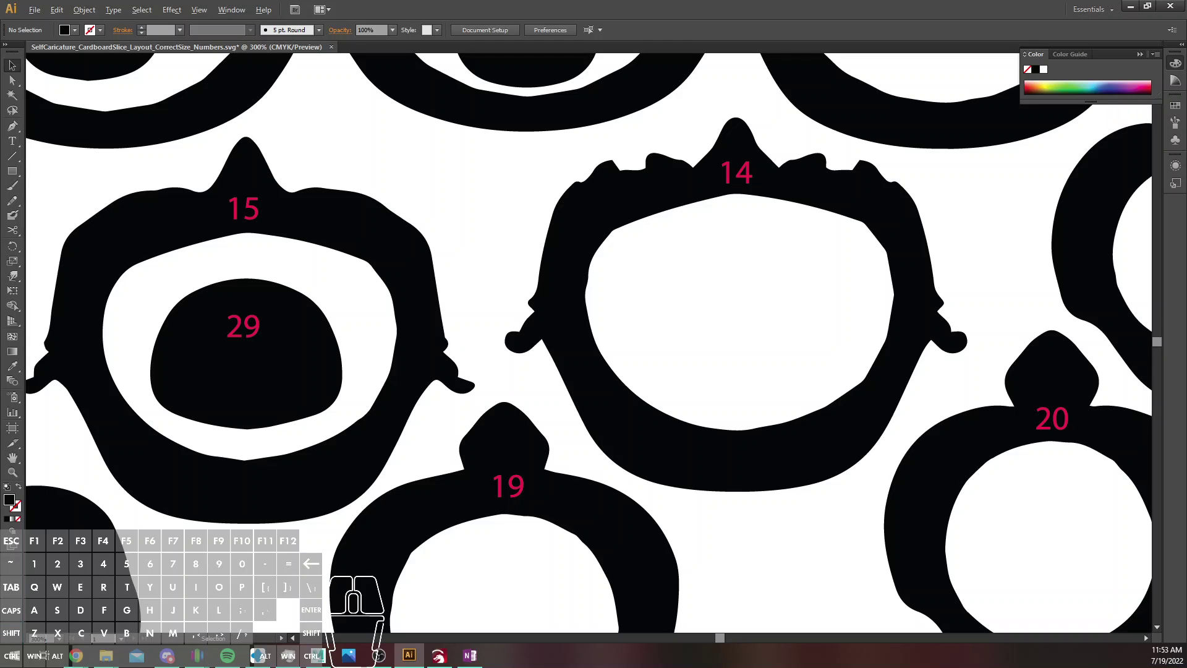
Delete the selected layer together with its artwork, keeping the slices and the outlined numbers
left_click(244, 326)
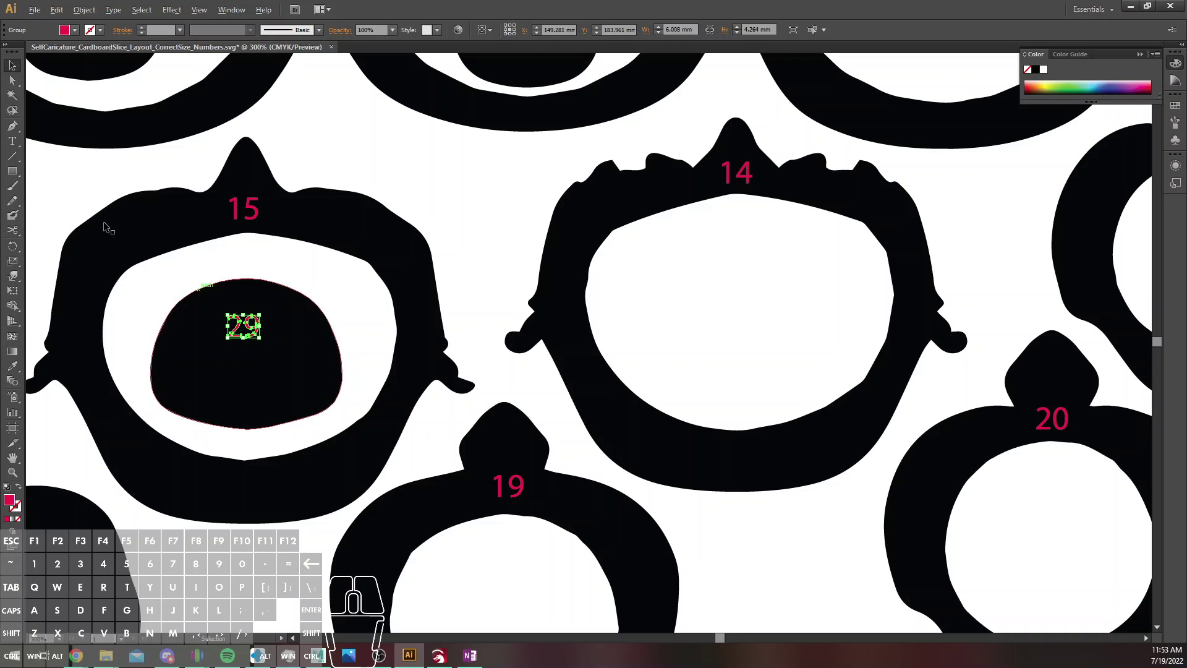
key("ctrl+shift+a")
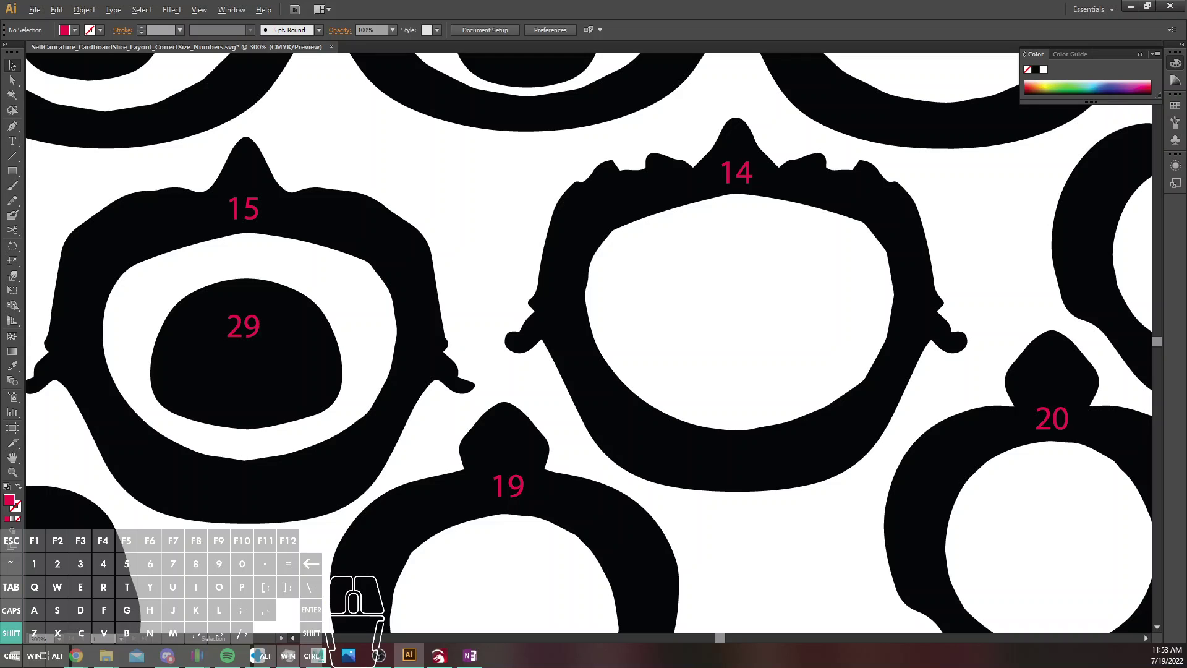
key("Delete")
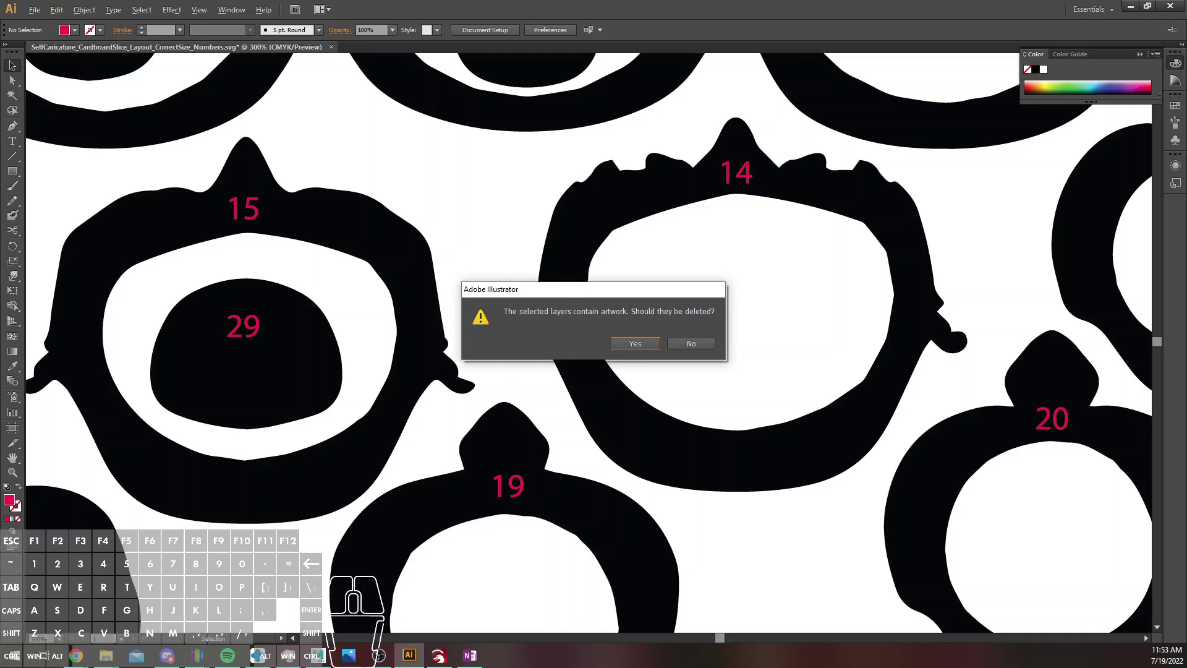
left_click(646, 343)
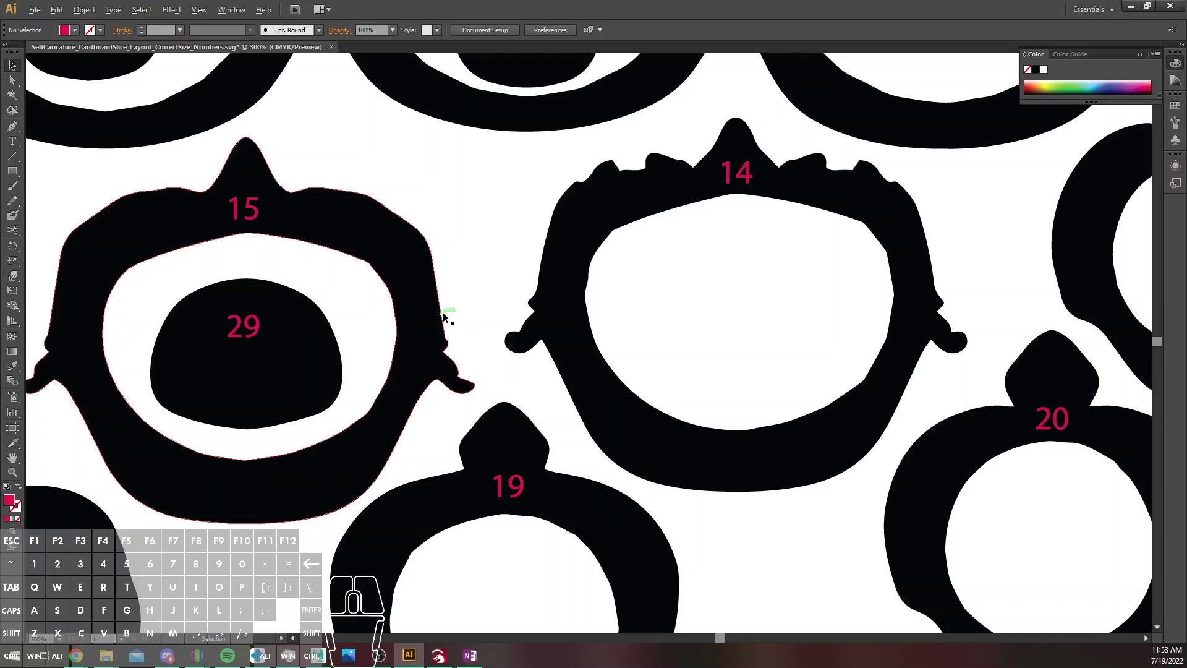
Try to save the combined slices and numbers as the SVG SelfCaricature_CardboardSlice_Layout_CorrectSize2
key("ctrl")
key("ctrl+shift+s")
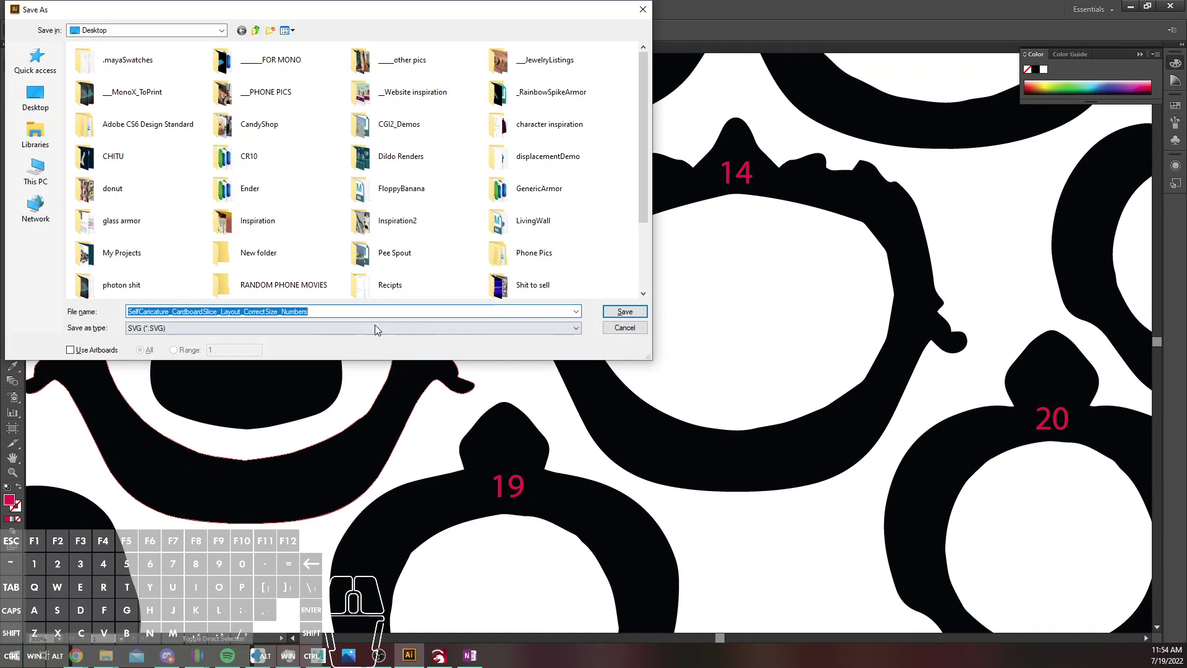
key("BackSpace")
key("BackSpace")
key("BackSpace")
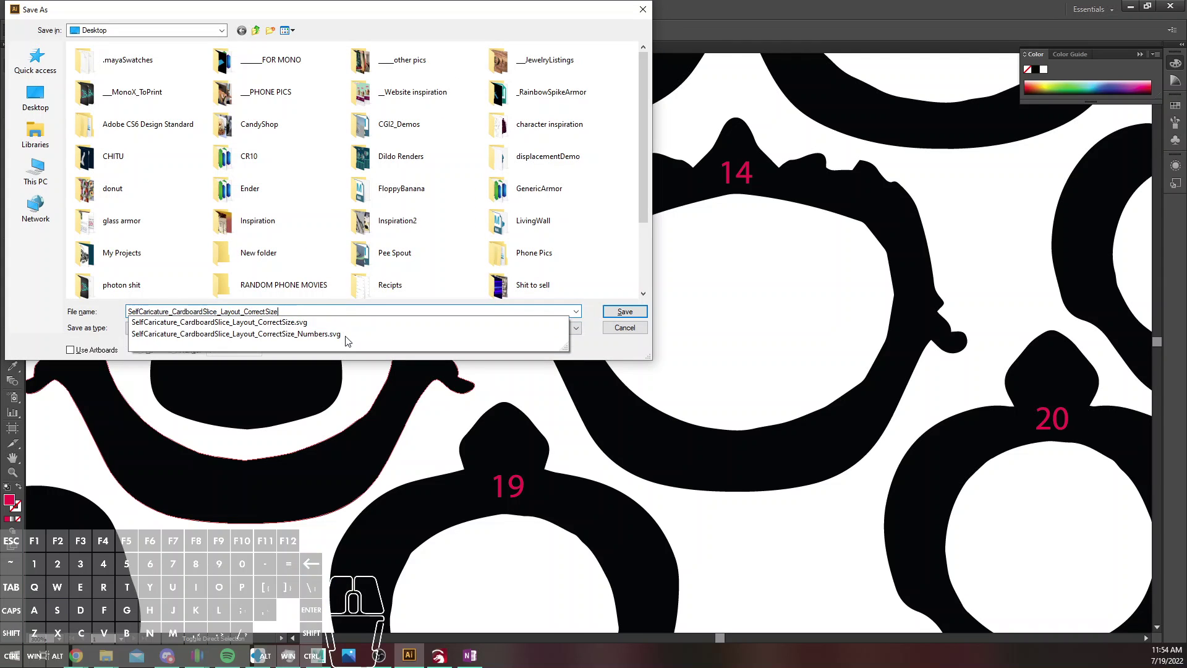
type("2")
key("Return")
key("Return")
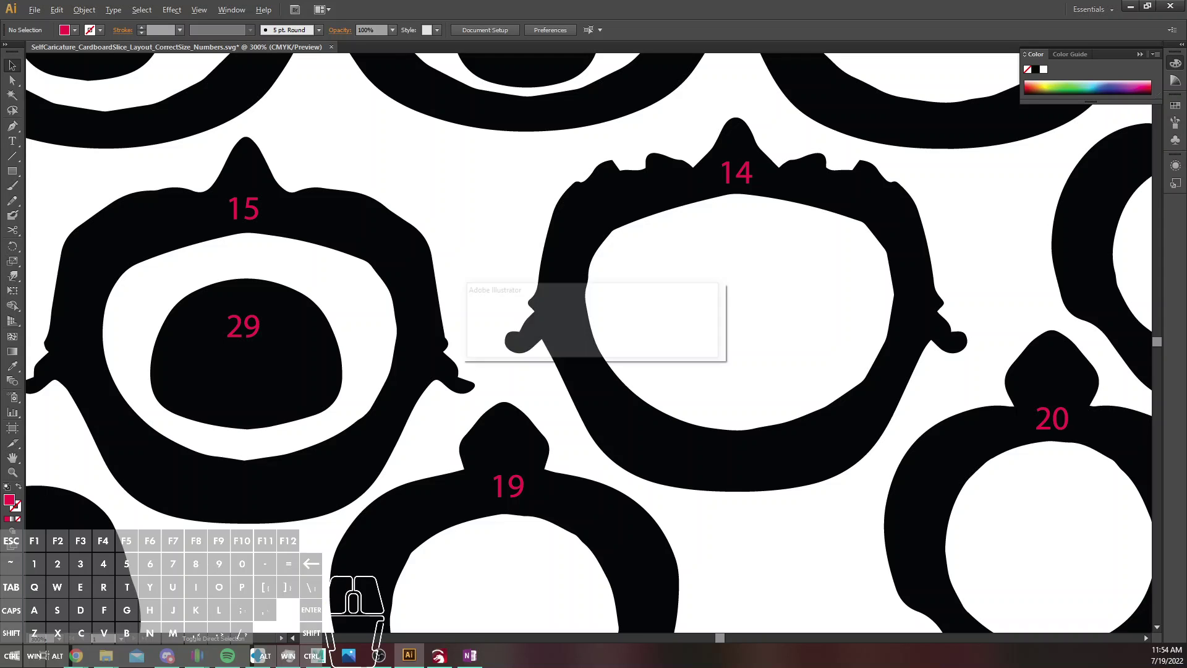
left_click(648, 339)
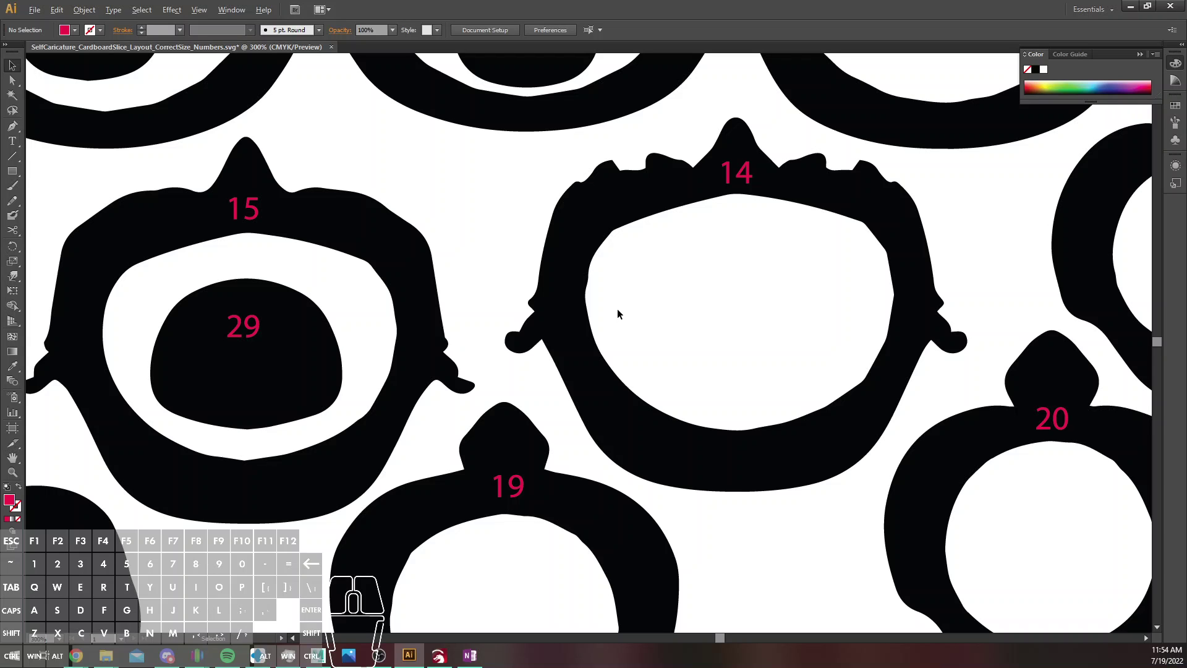
Save the current file, and save the combined slices and numbers as the SVG SelfCaricature_CardboardSlice_Layout_CorrectSize2 on the Desktop
key("ctrl+s")
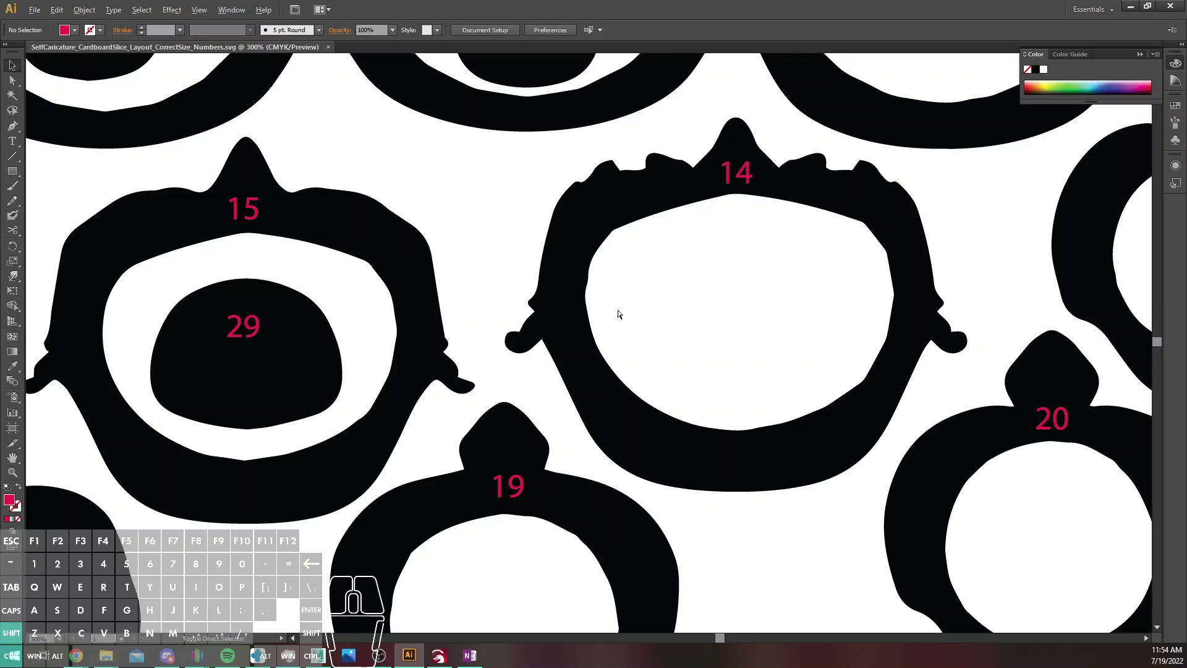
key("ctrl+shift+s")
left_click(315, 311)
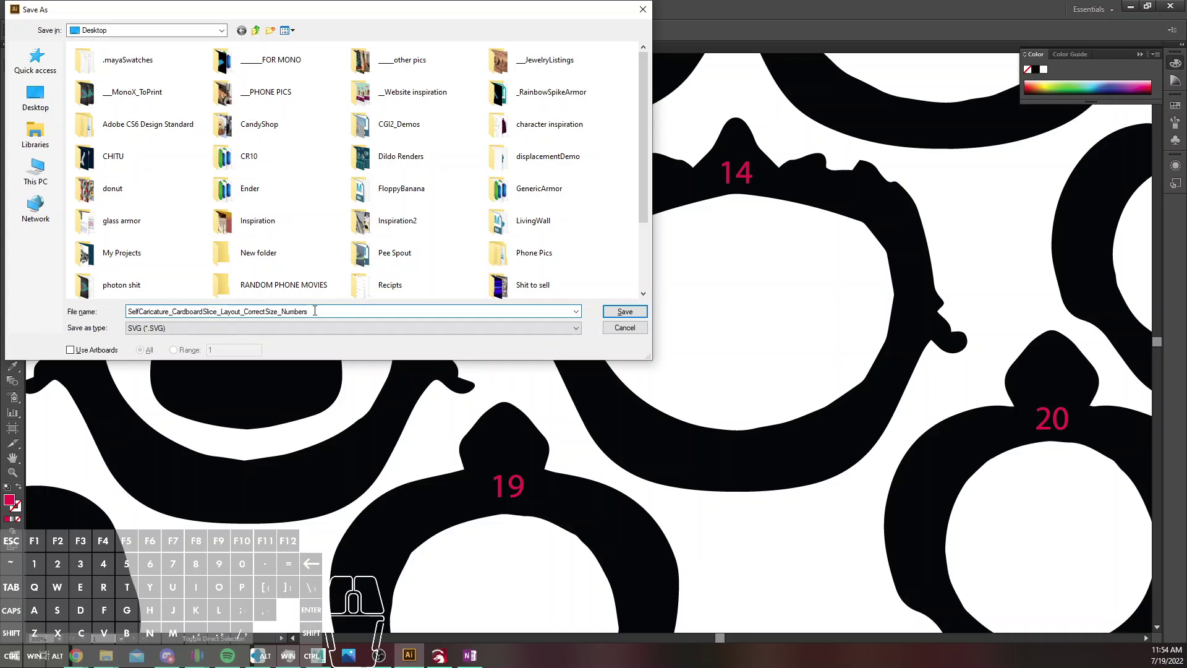
key("BackSpace")
key("BackSpace")
key("BackSpace")
key("BackSpace")
key("BackSpace")
key("BackSpace")
key("BackSpace")
key("BackSpace")
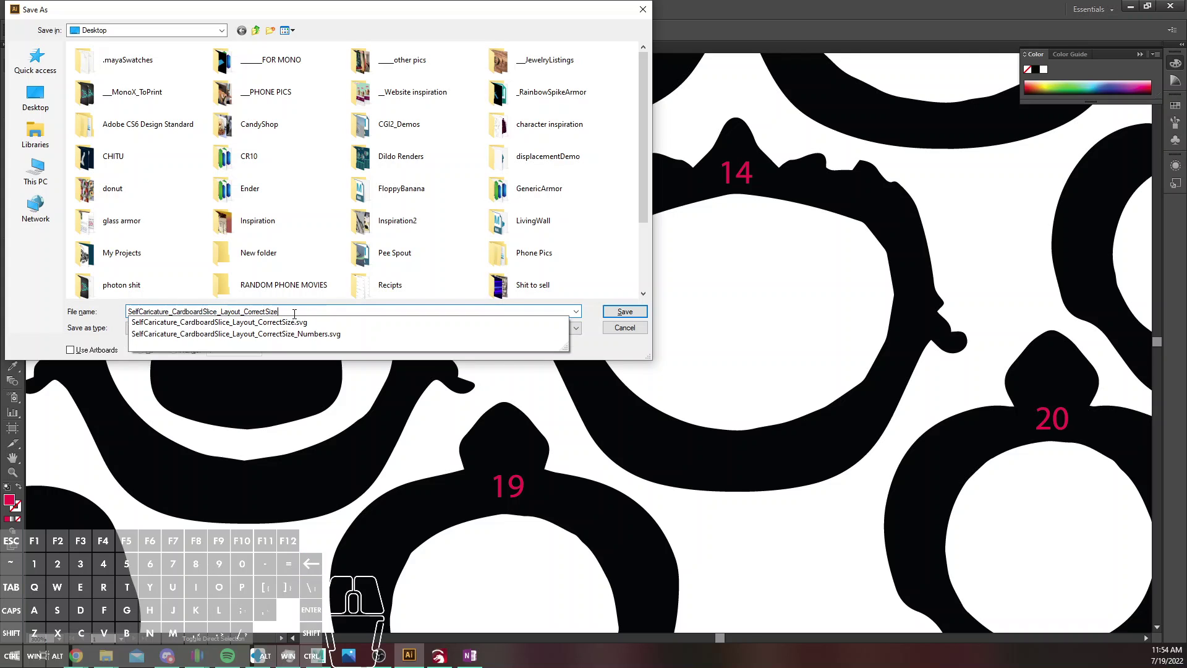
type("2")
left_click(638, 313)
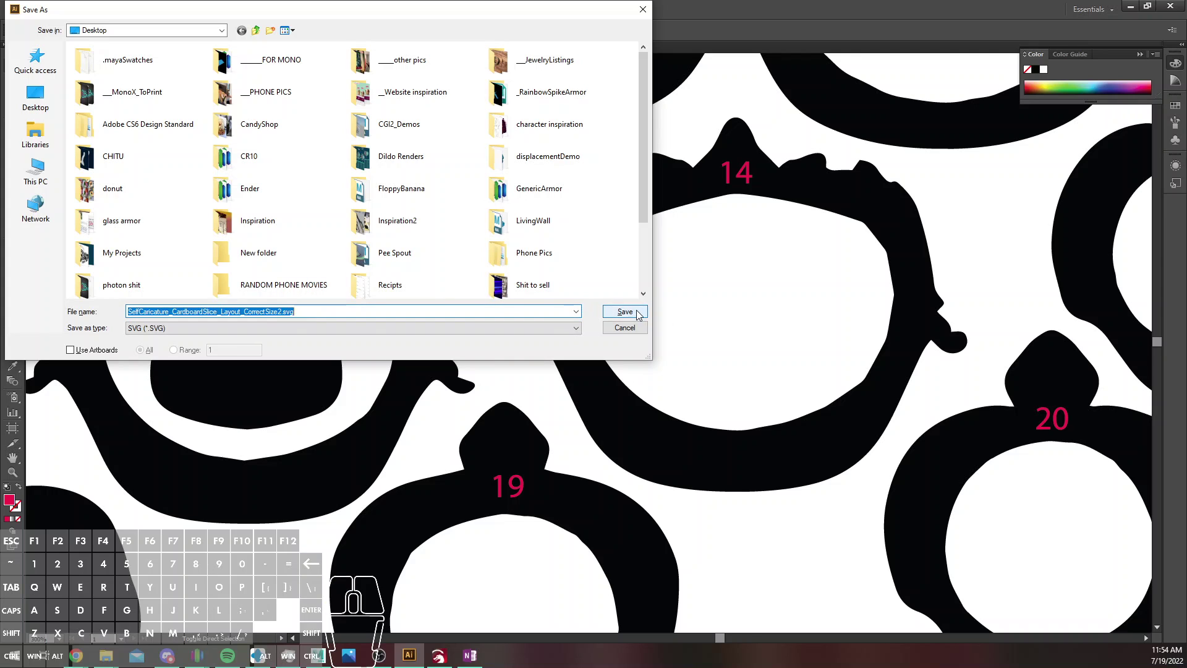
left_click(633, 312)
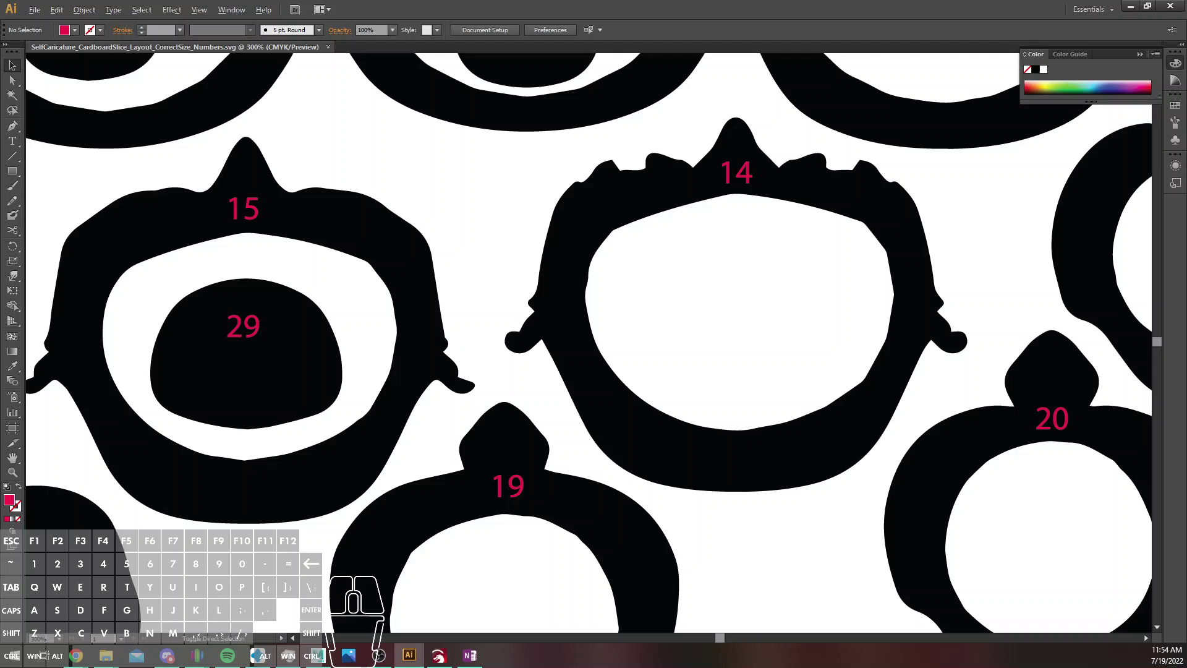
key("Return")
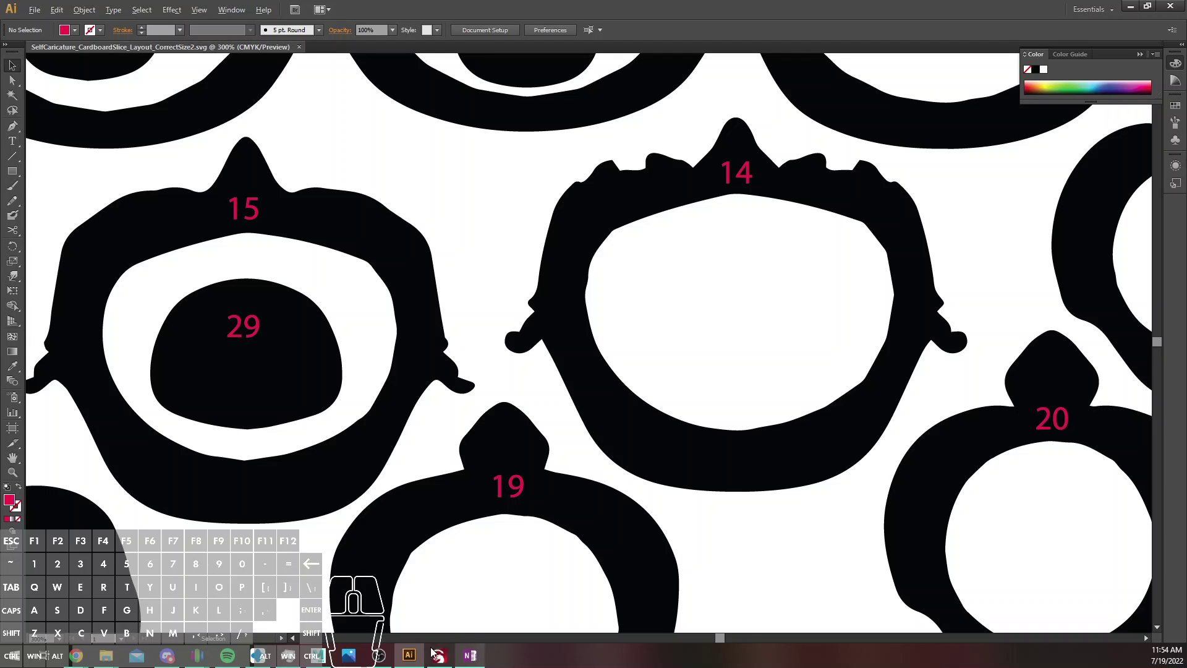
Switch to LightBurn and delete the remaining imported slice outlines and numbers from the work area
left_click(438, 655)
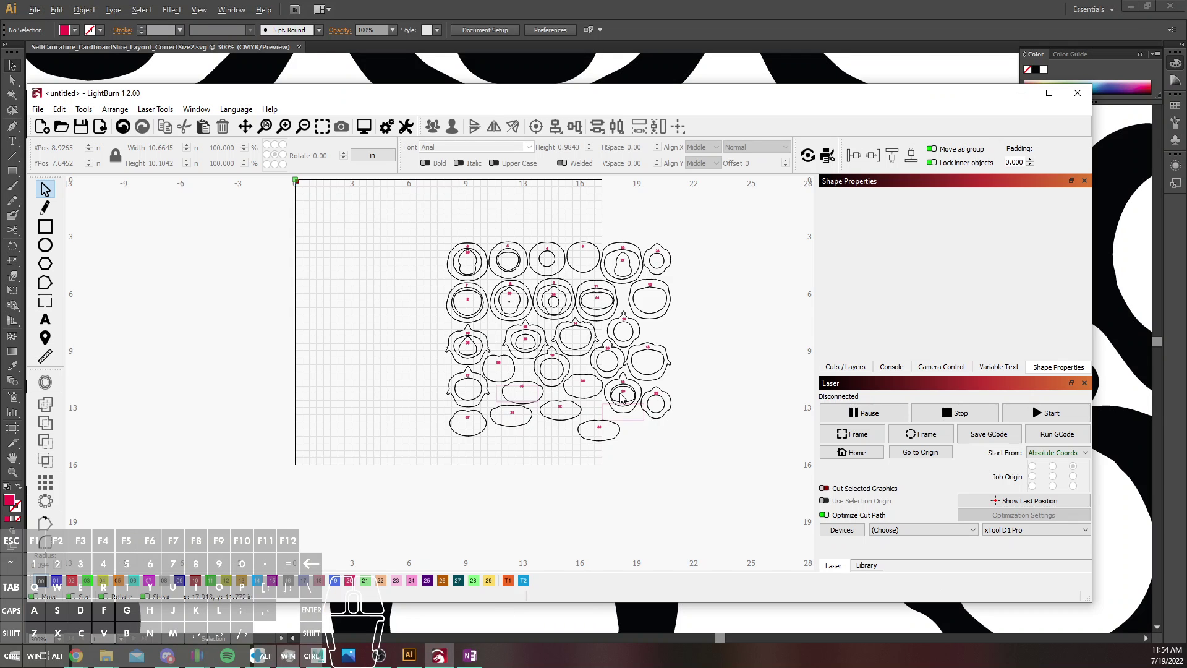
left_click(625, 286)
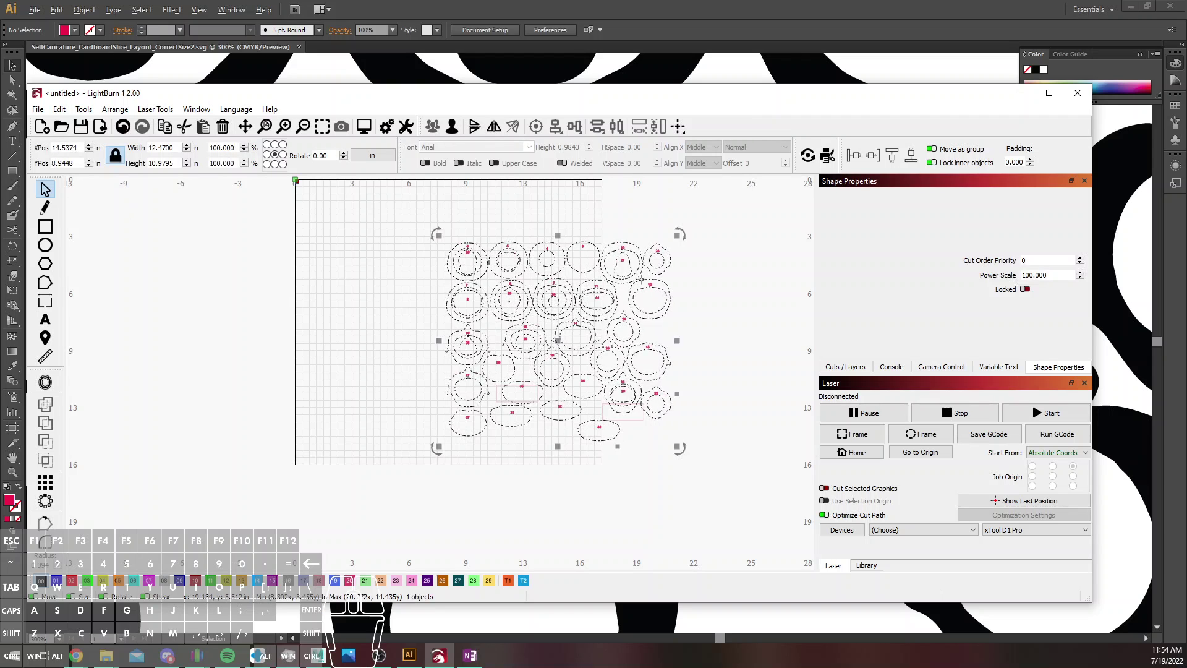
key("Delete")
key("Delete")
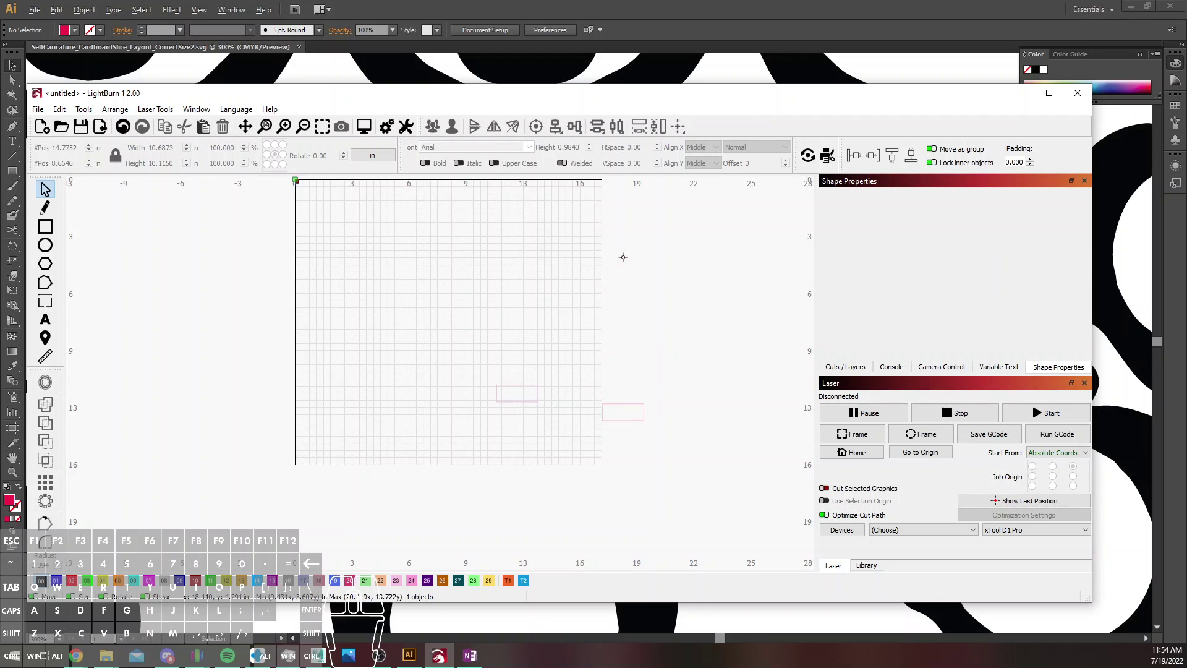
Import the CorrectSize2 SVG from File Explorer onto the LightBurn work area
mouse_move(105, 654)
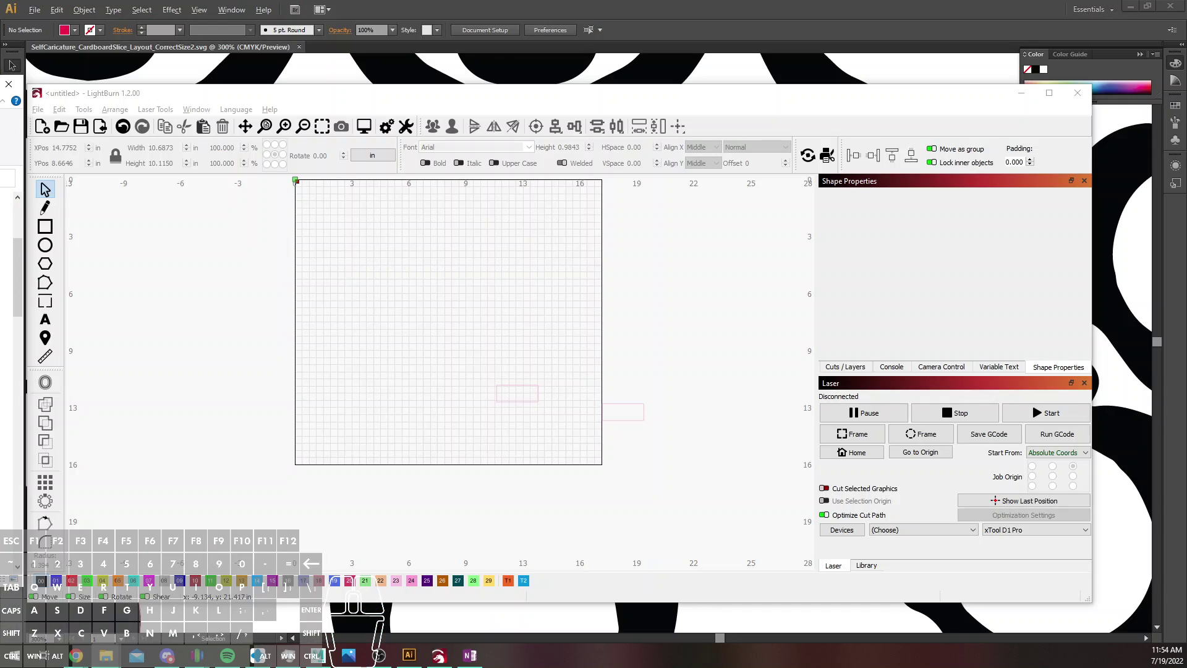
left_click_drag(683, 238, 450, 319)
left_click(449, 320)
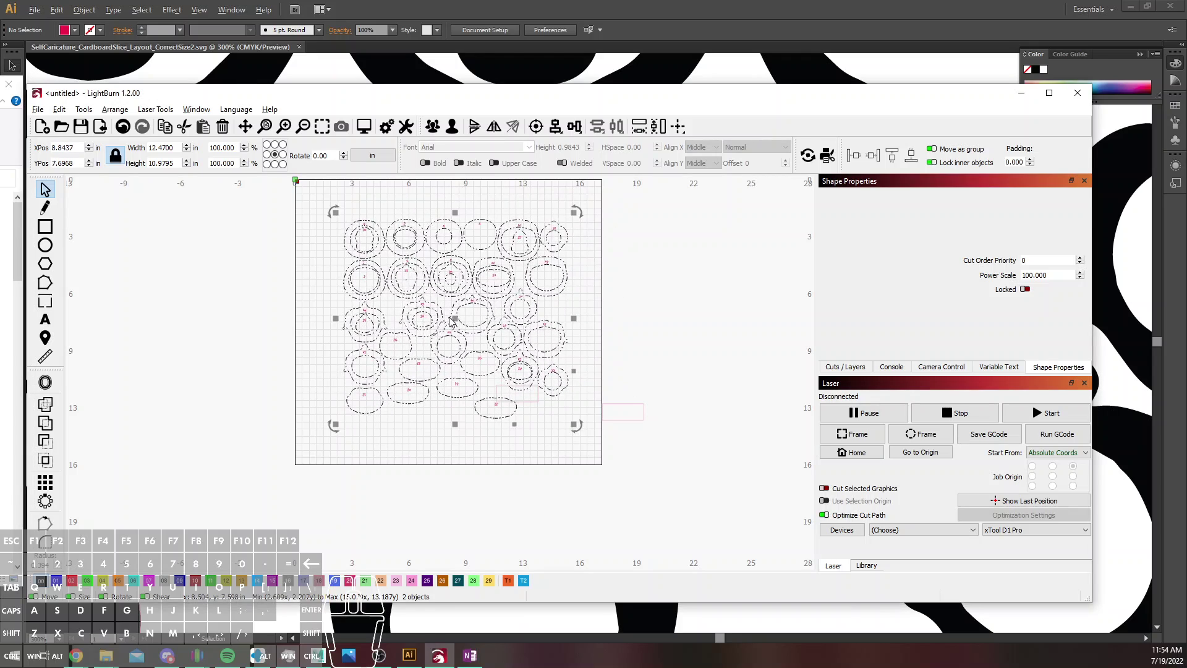
Switch to Illustrator and show the rulers around the slice layout
left_click(758, 61)
key("ctrl+r")
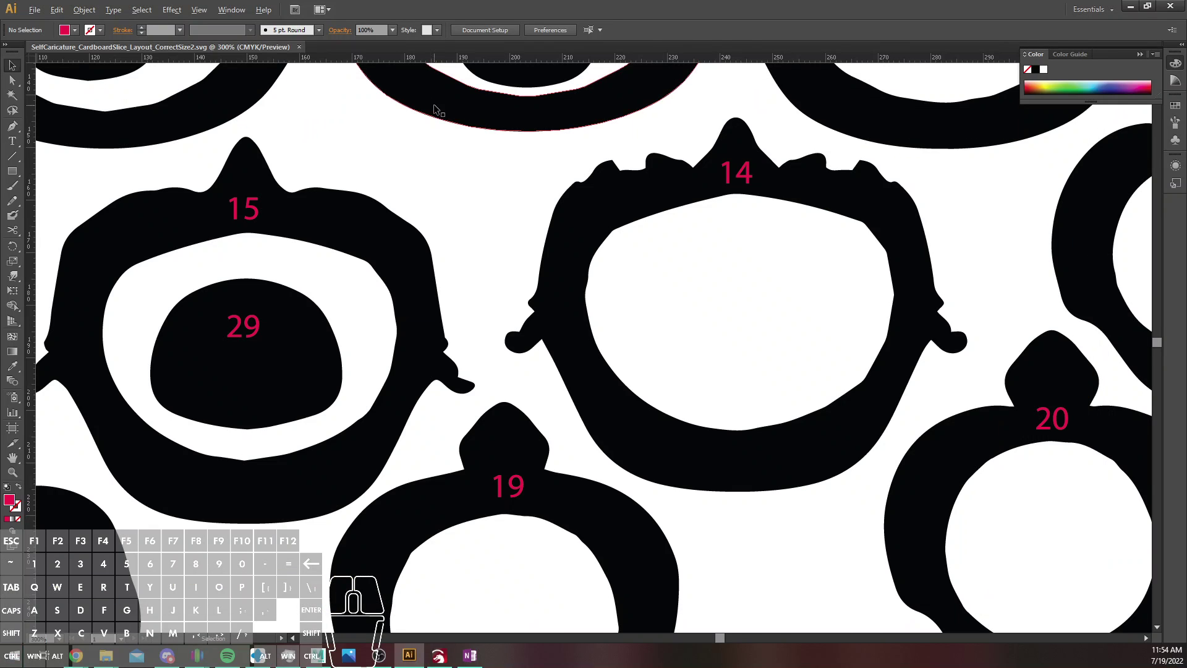
key("ctrl+minus")
key("ctrl+minus")
key("ctrl+minus")
key("ctrl+minus")
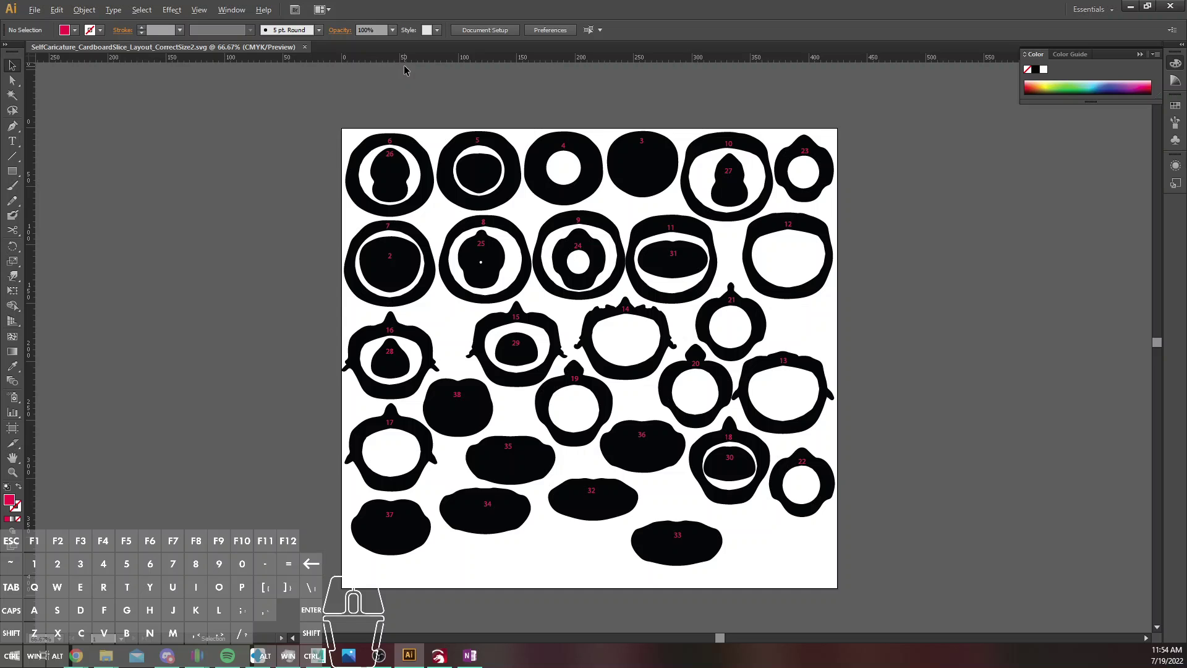
Set the general measurement units to Inches in the preferences
left_click(84, 10)
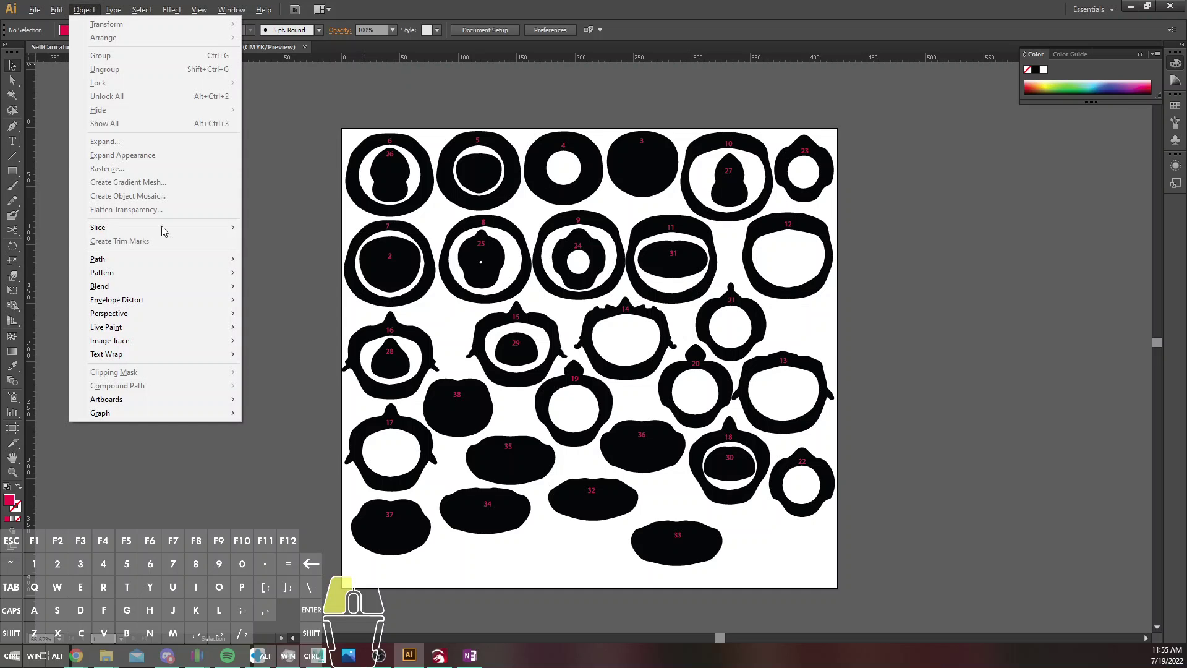
mouse_move(56, 9)
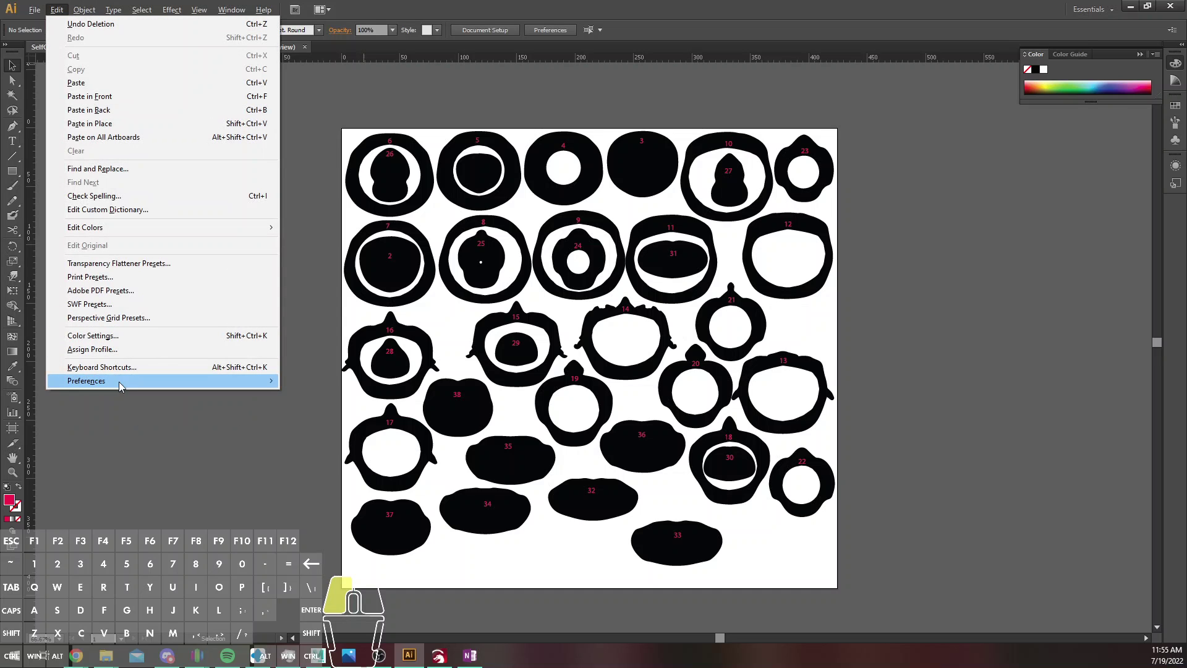
mouse_move(120, 385)
left_click(336, 422)
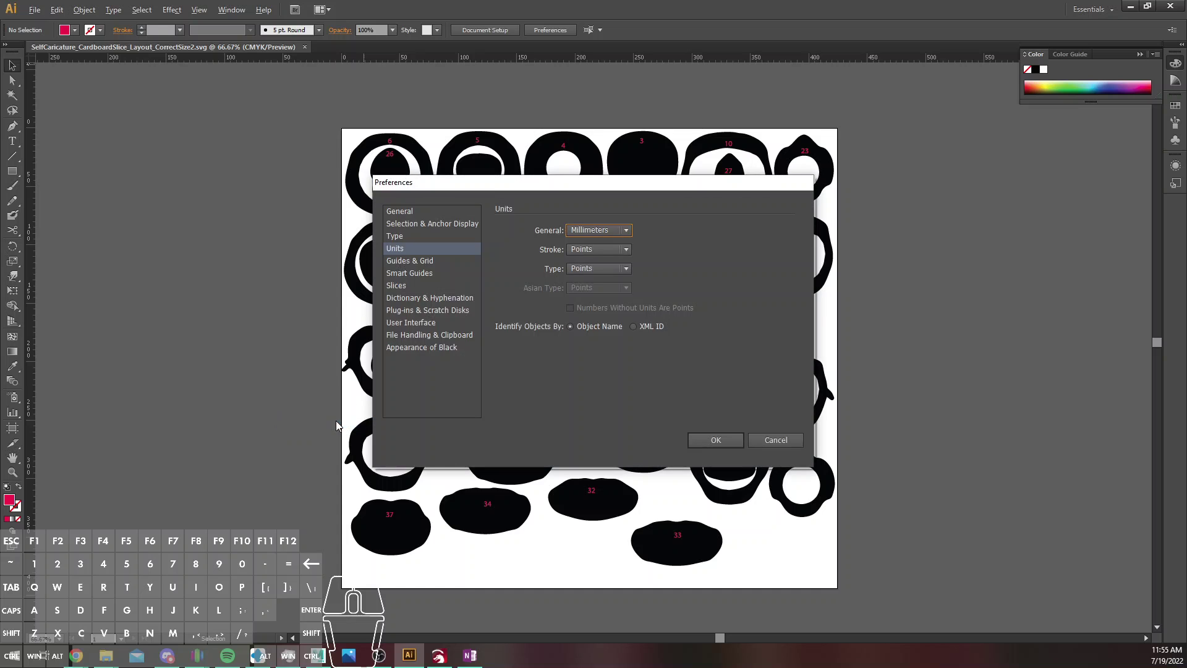
left_click(581, 238)
left_click(610, 273)
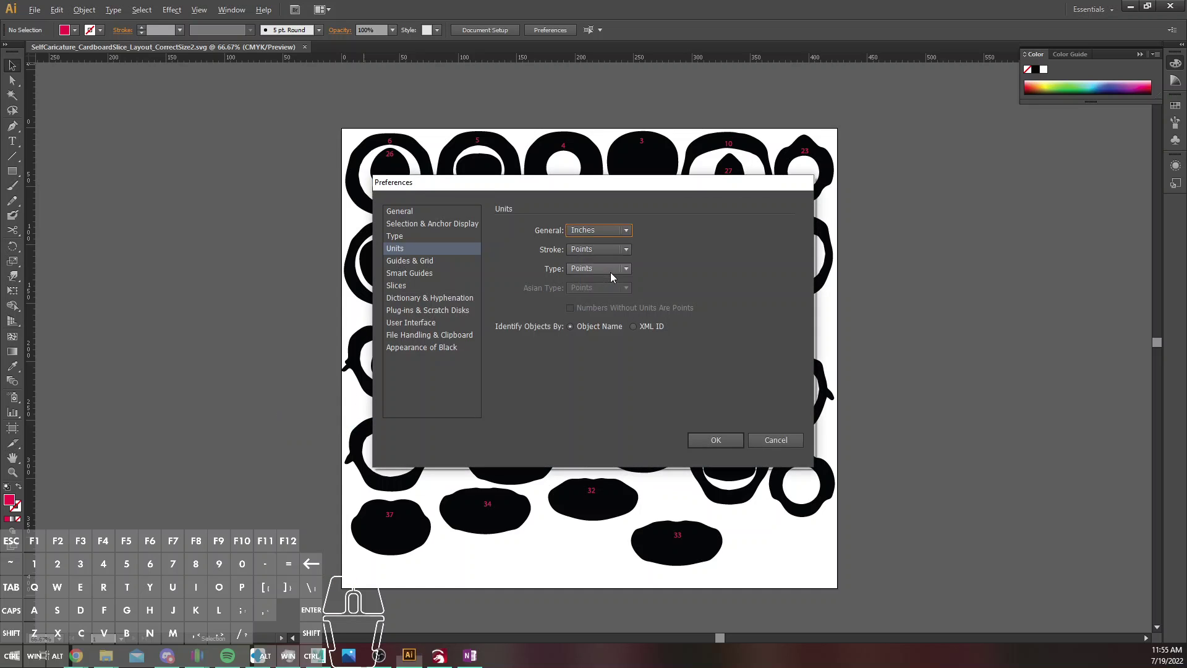
left_click(717, 440)
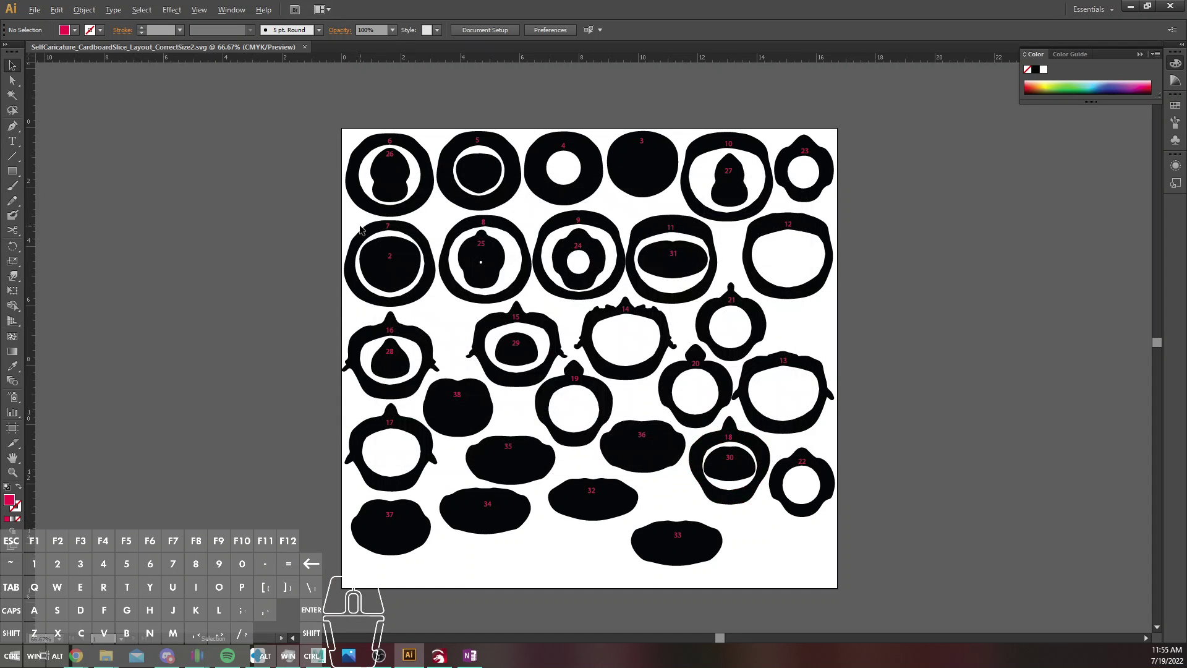
Select slice 16 with inner slice 28 and both numbers, and nudge them slightly up and to the right
scroll(389, 371, "up", 1)
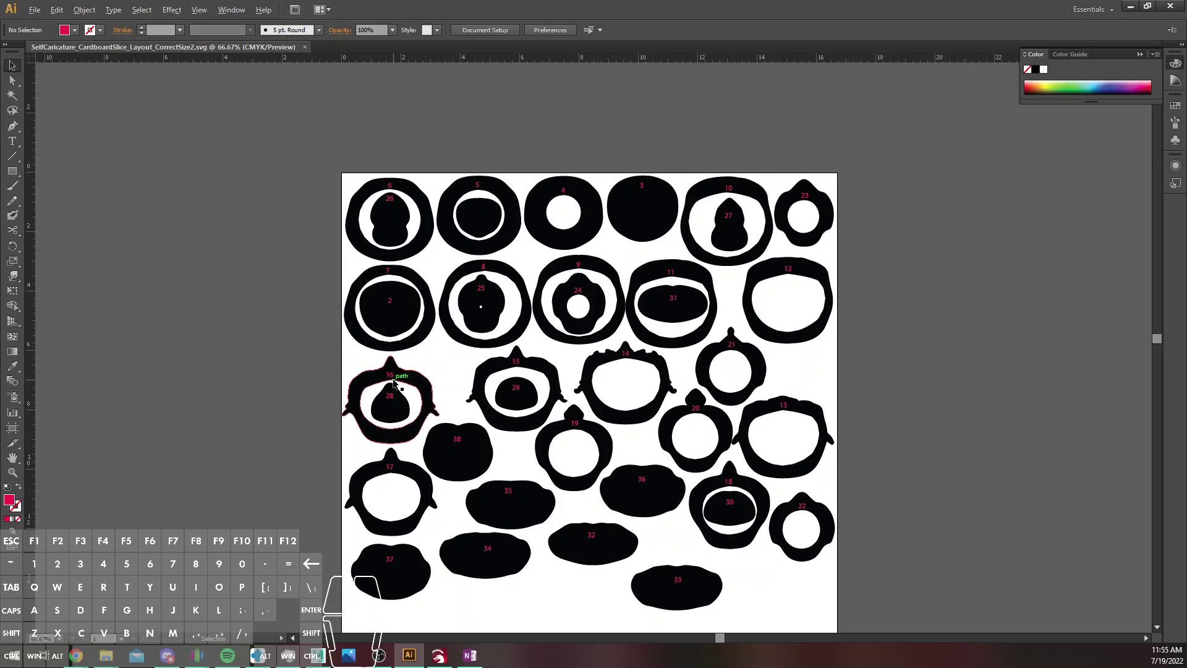
key("ctrl+equal")
left_click_drag(217, 358, 363, 493)
key("v")
key("shift+Up")
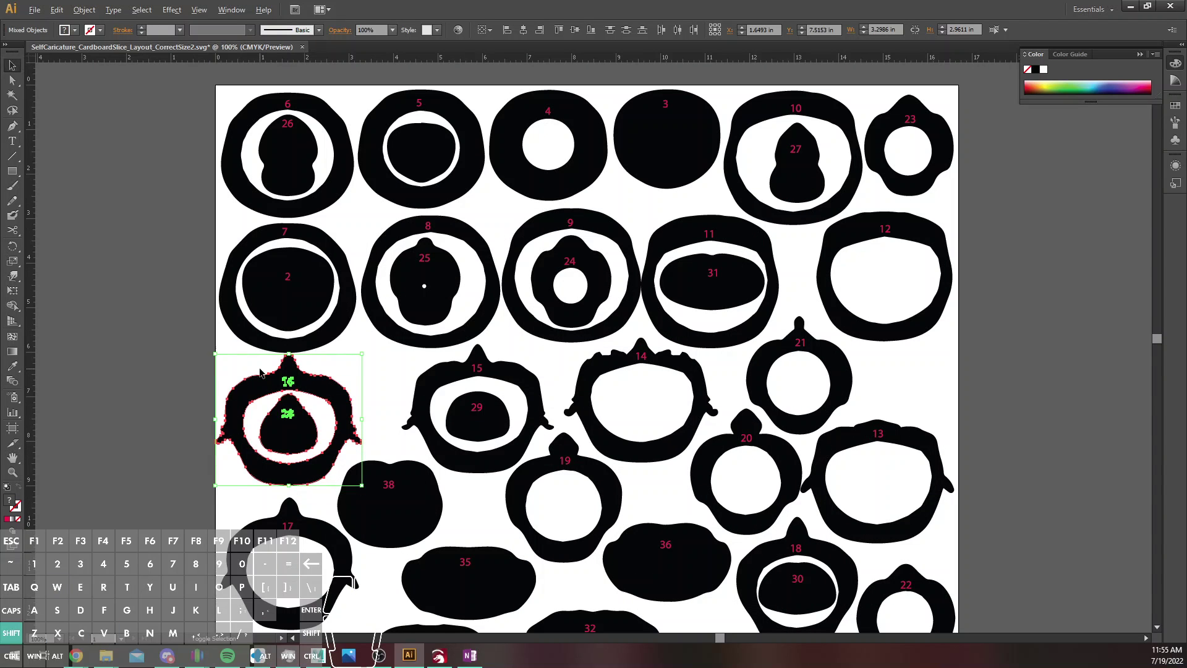
key("shift+Right")
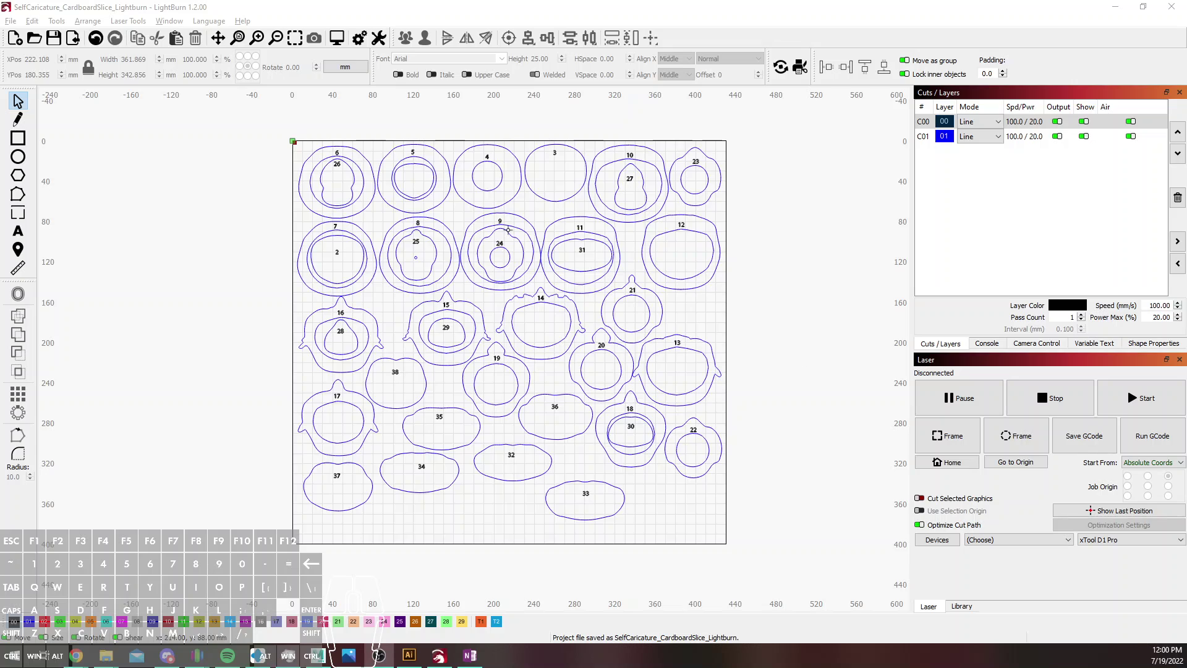
Switch to LightBurn and examine the number outlines on layer C00 and the slice outlines on layer C01 by selecting each group
scroll(504, 238, "up", 6)
left_click(978, 123)
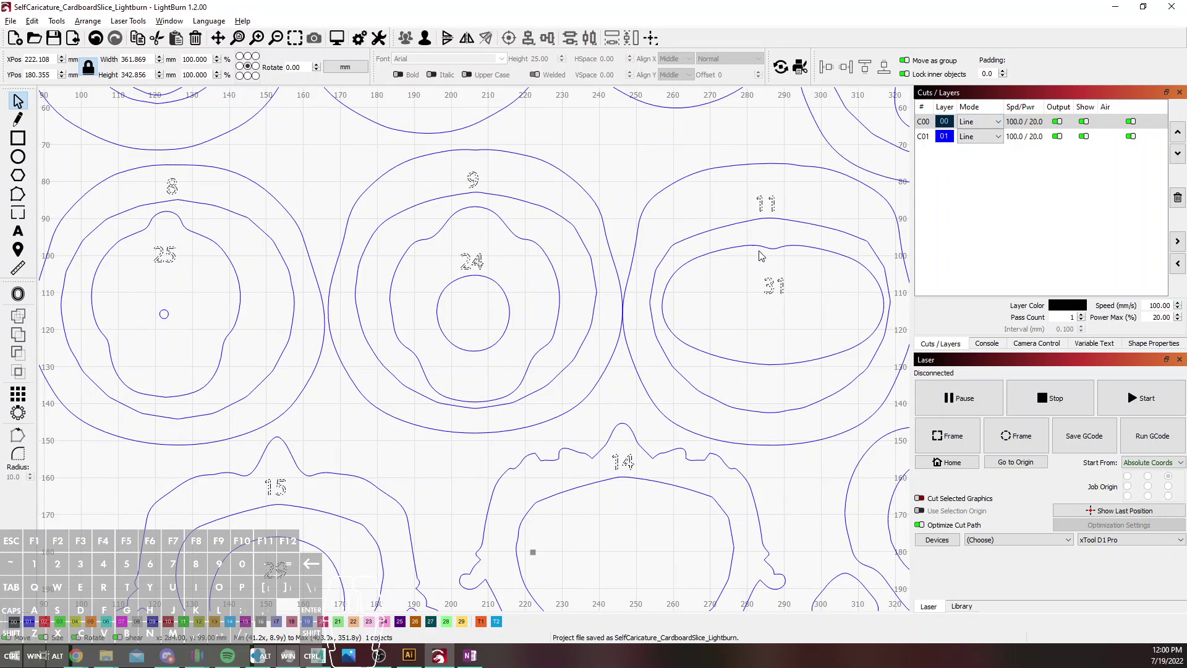
left_click(977, 137)
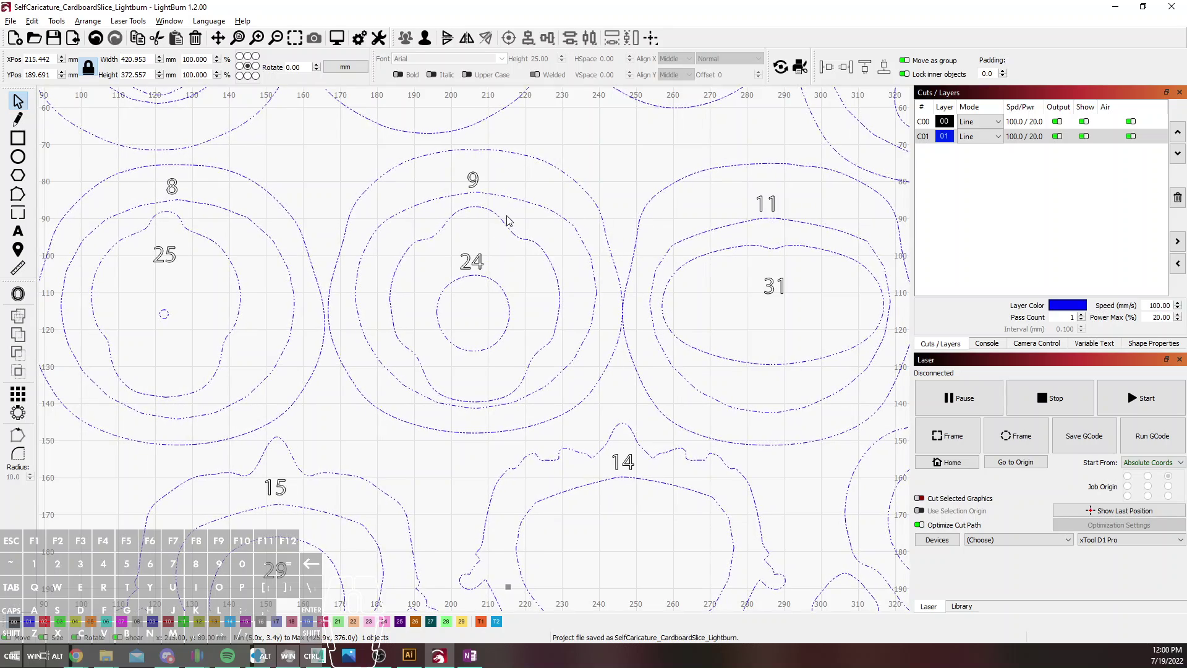
left_click(480, 258)
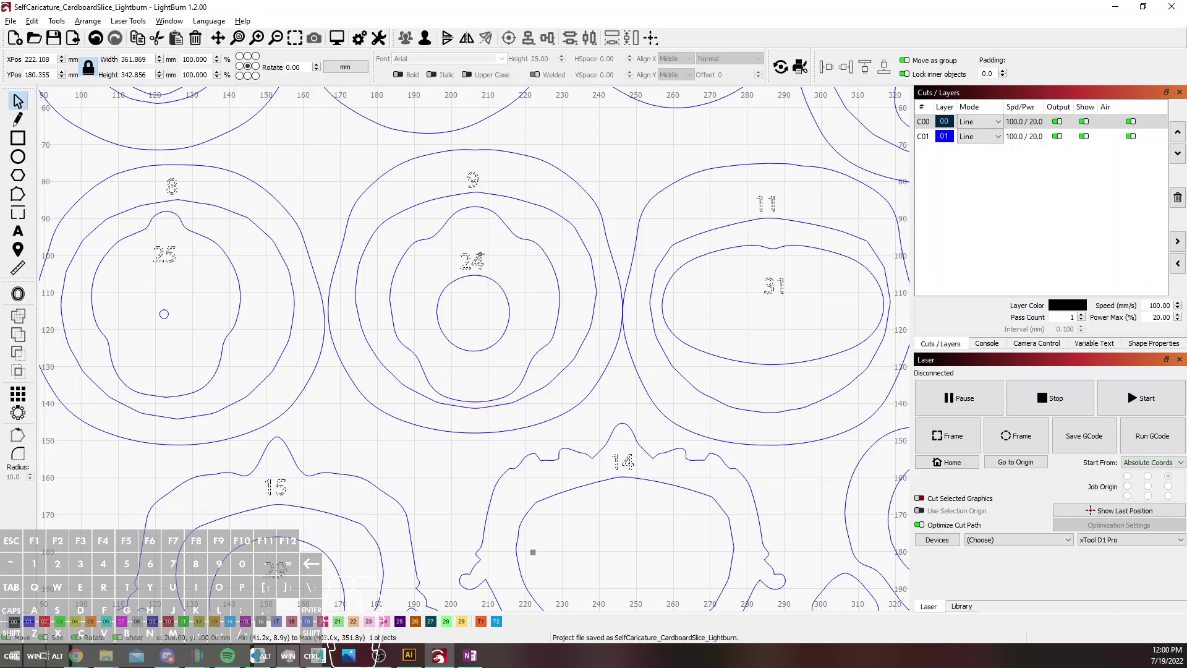
scroll(509, 285, "down", 8)
scroll(508, 285, "up", 1)
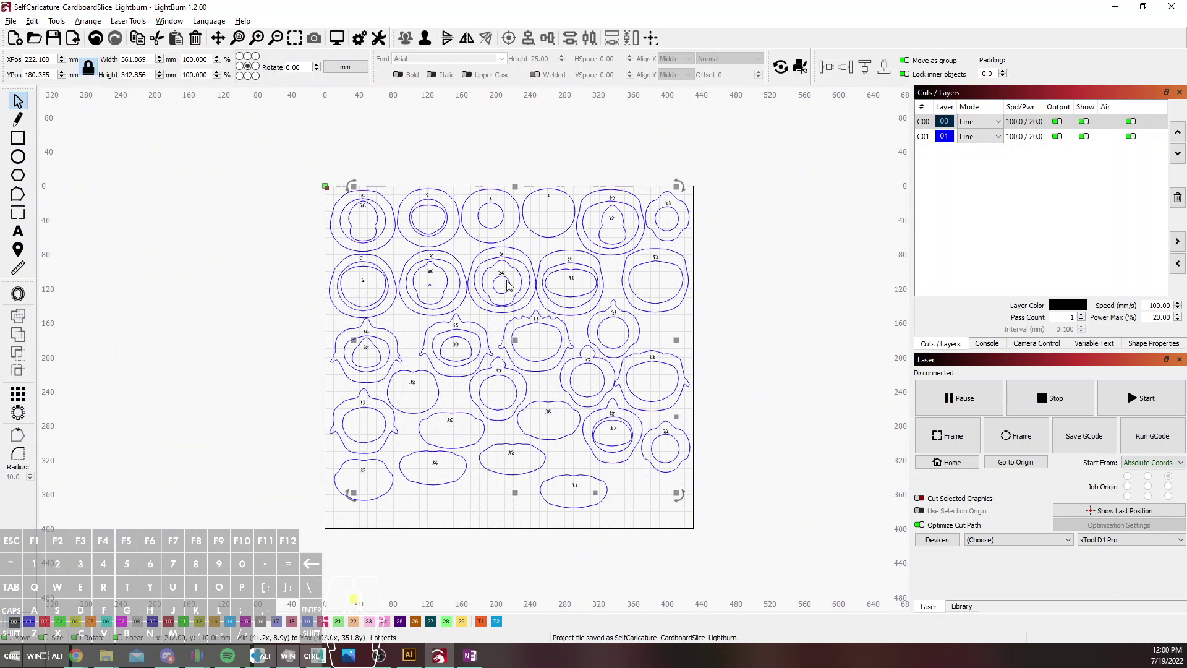
scroll(508, 284, "up", 2)
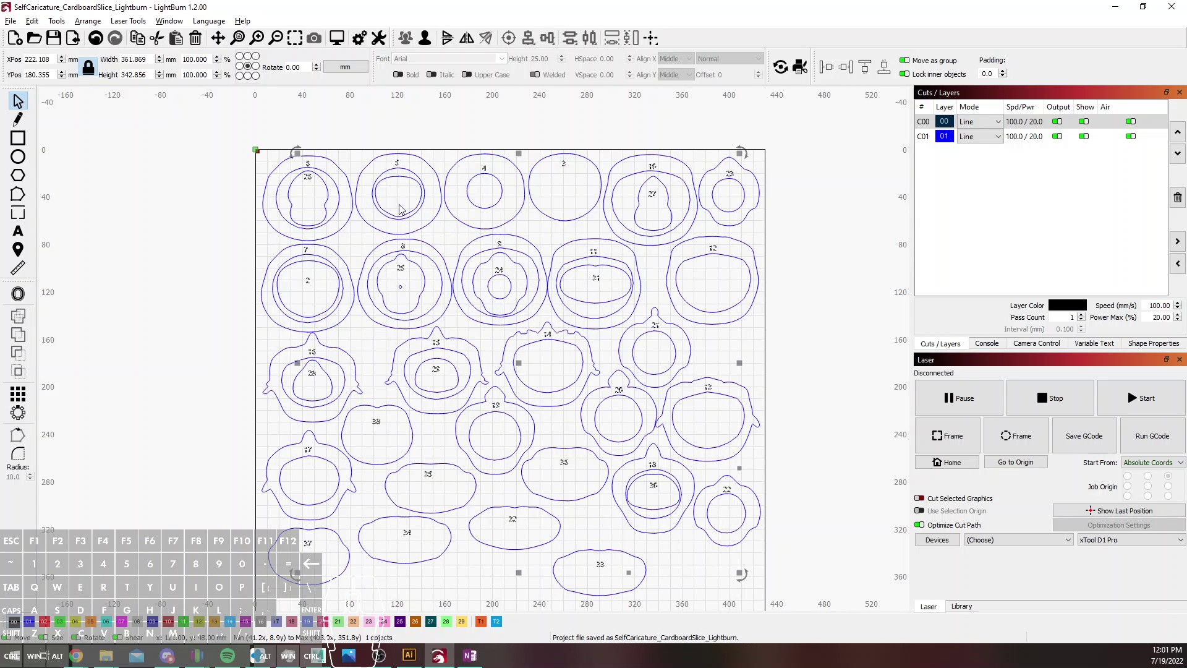